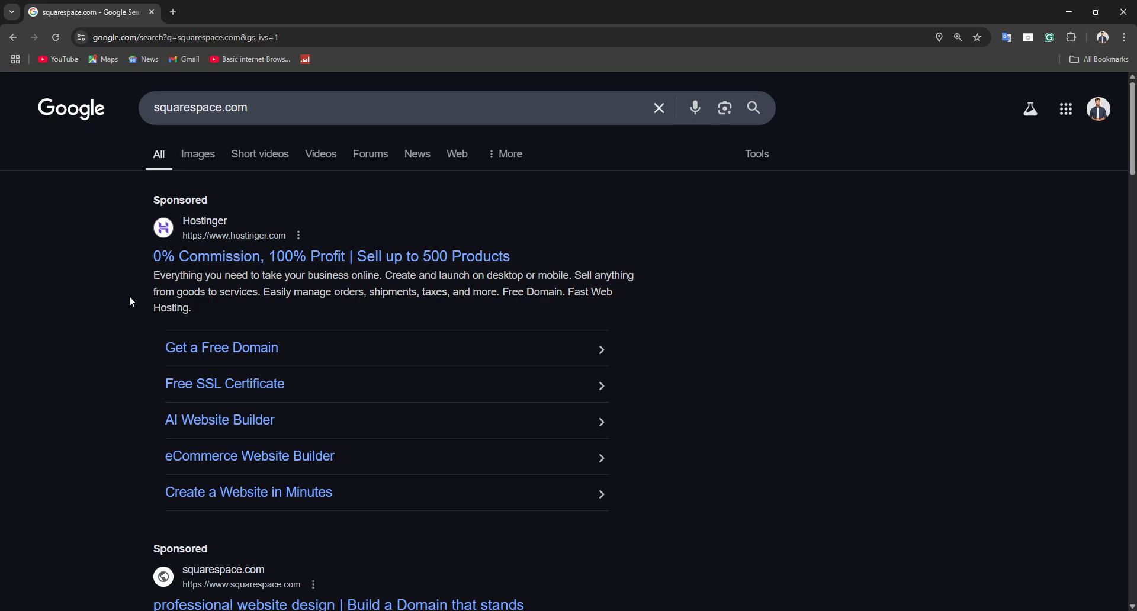
click(330, 258)
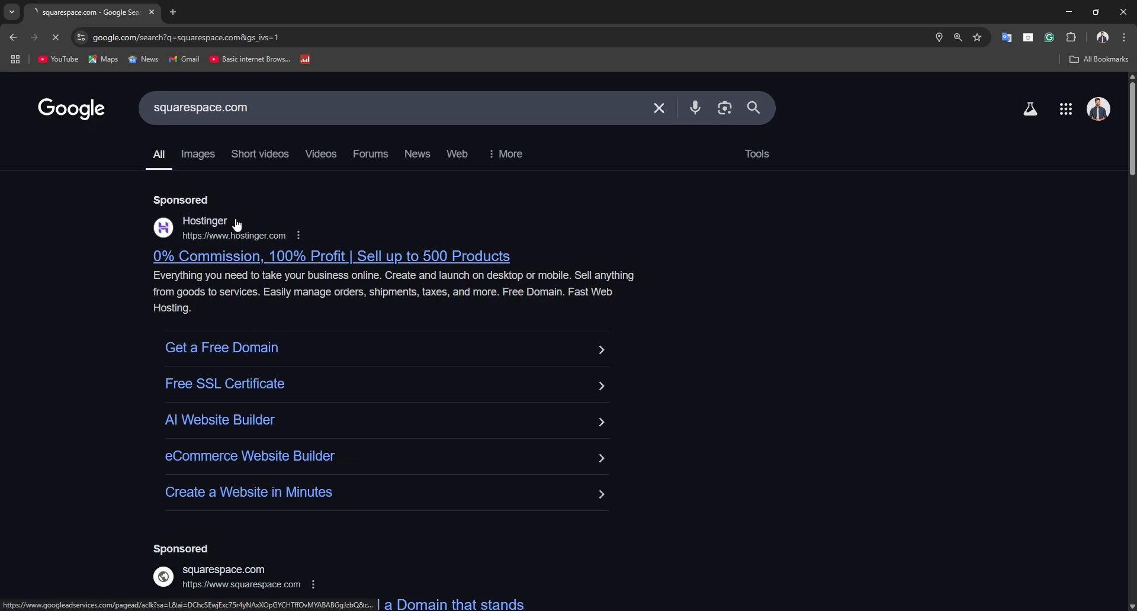
click(172, 12)
click(91, 7)
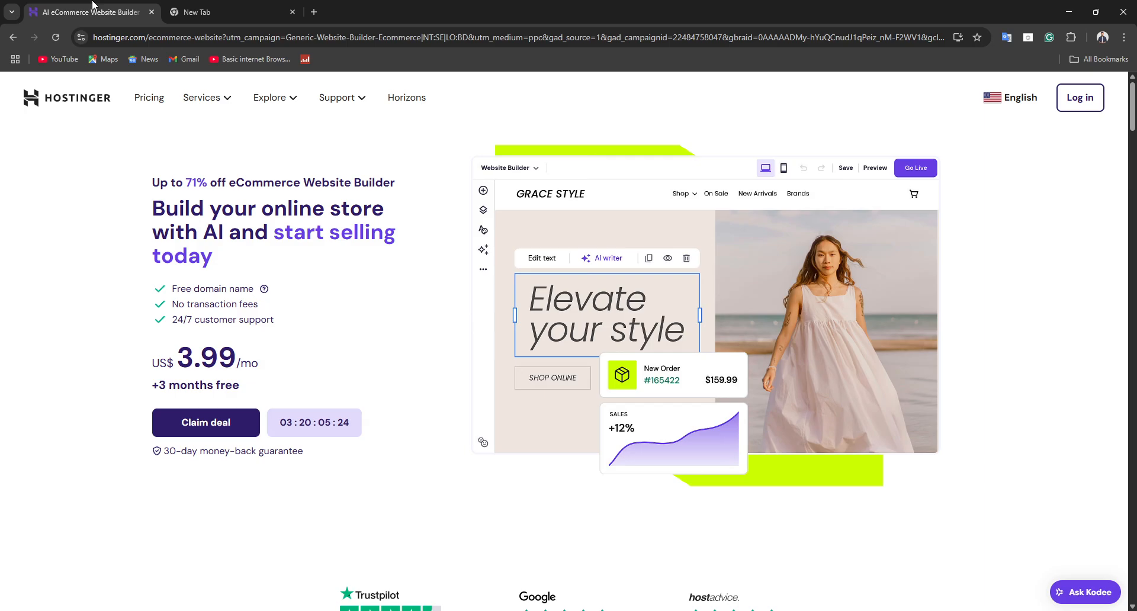
click(13, 37)
Open the official Squarespace website from its non-sponsored result in the Google search results.
scroll(355, 272, down, 3)
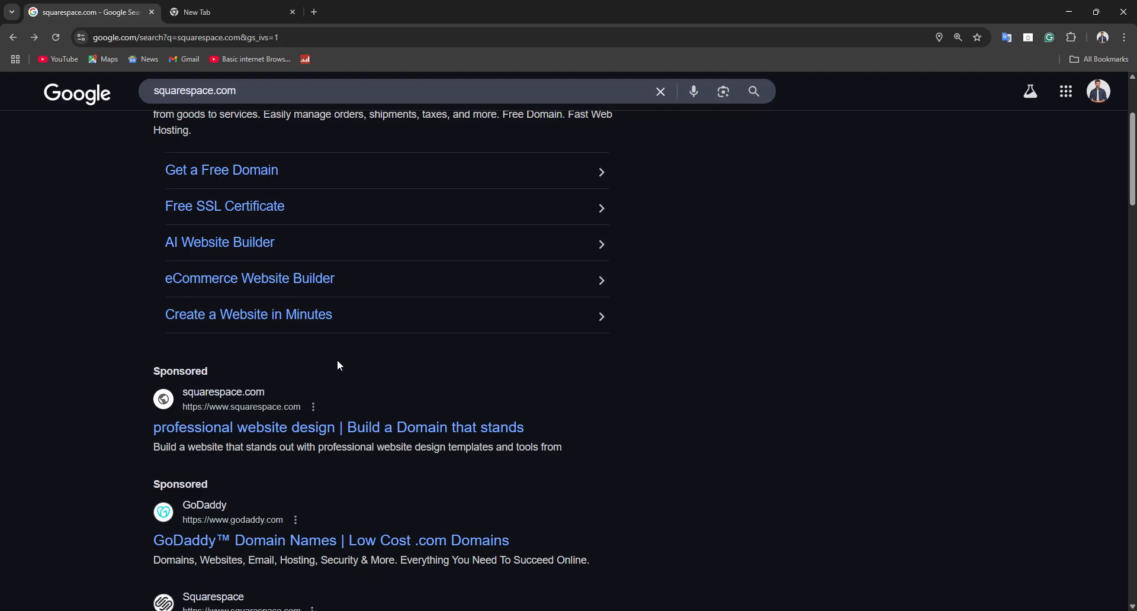
scroll(339, 365, down, 4)
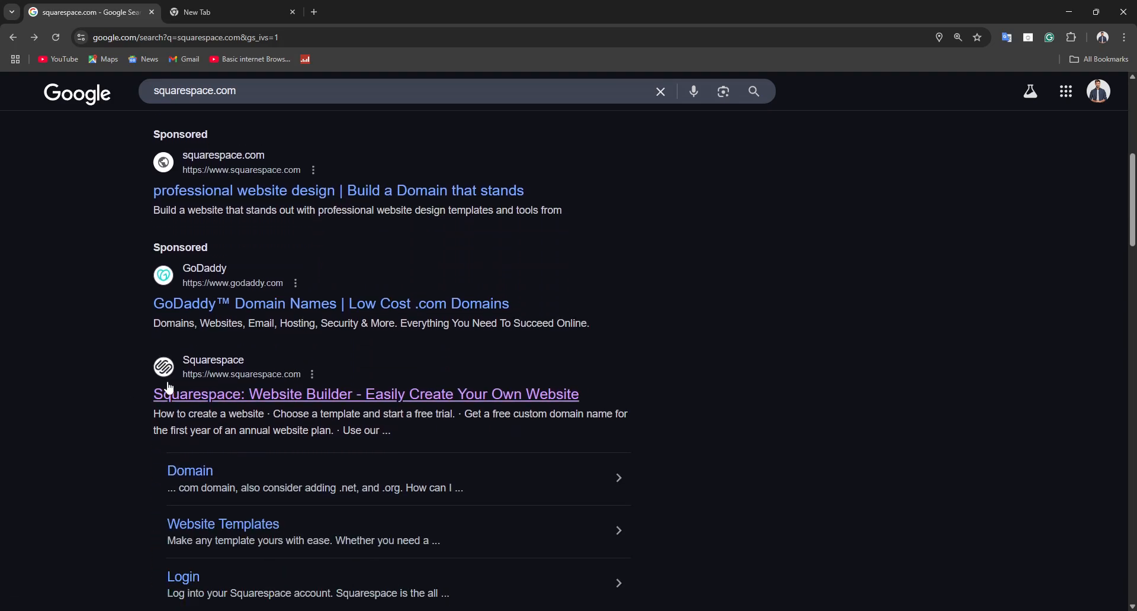
click(169, 389)
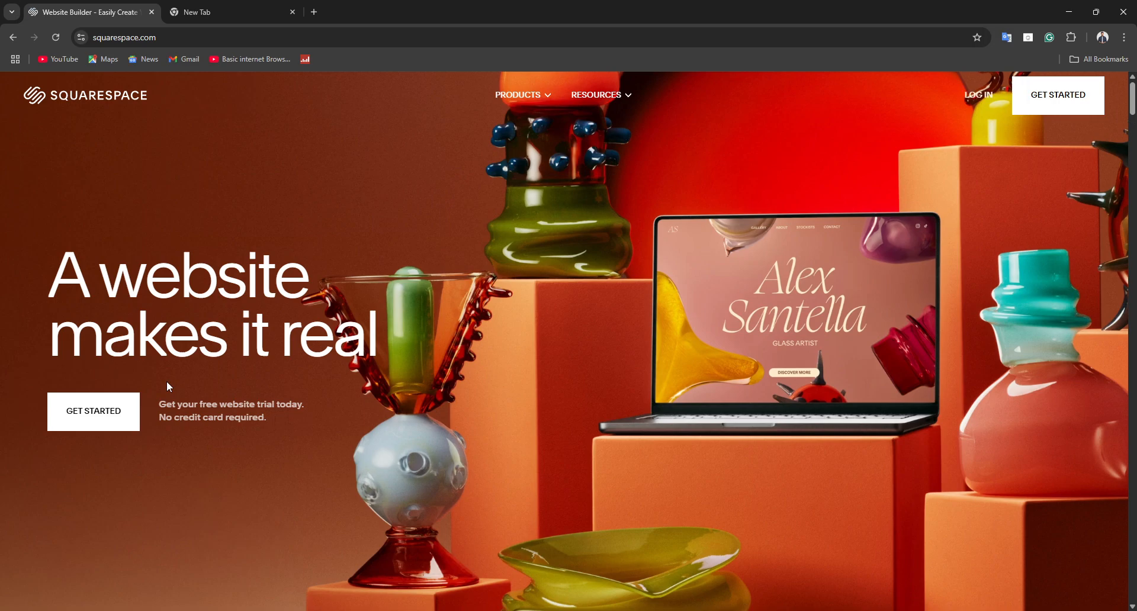
Start creating a website and choose Photography as the site topic.
click(84, 420)
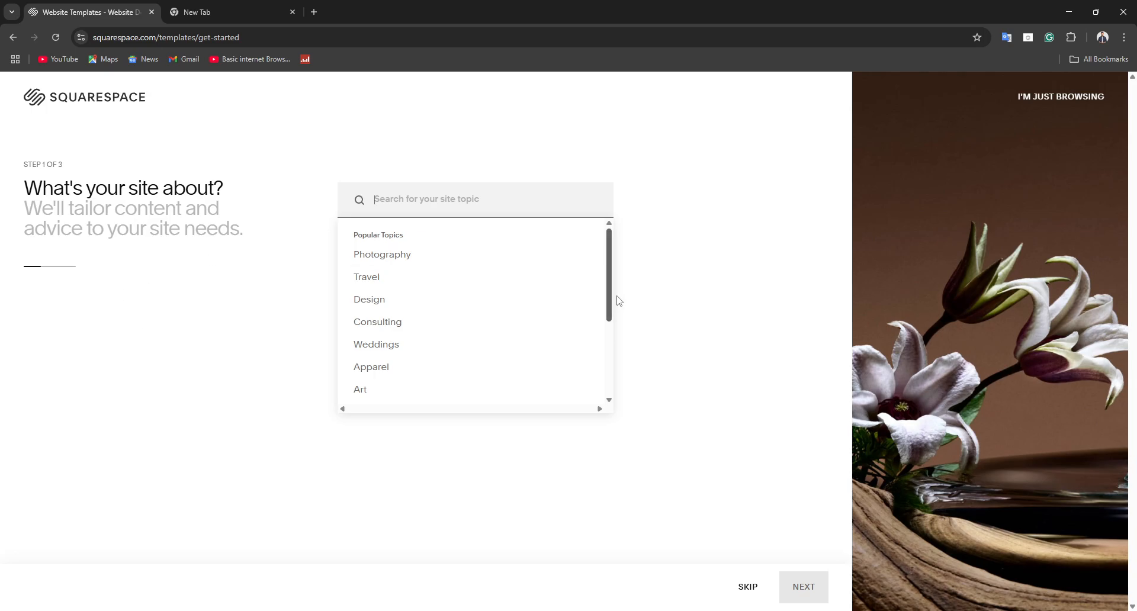
click(445, 255)
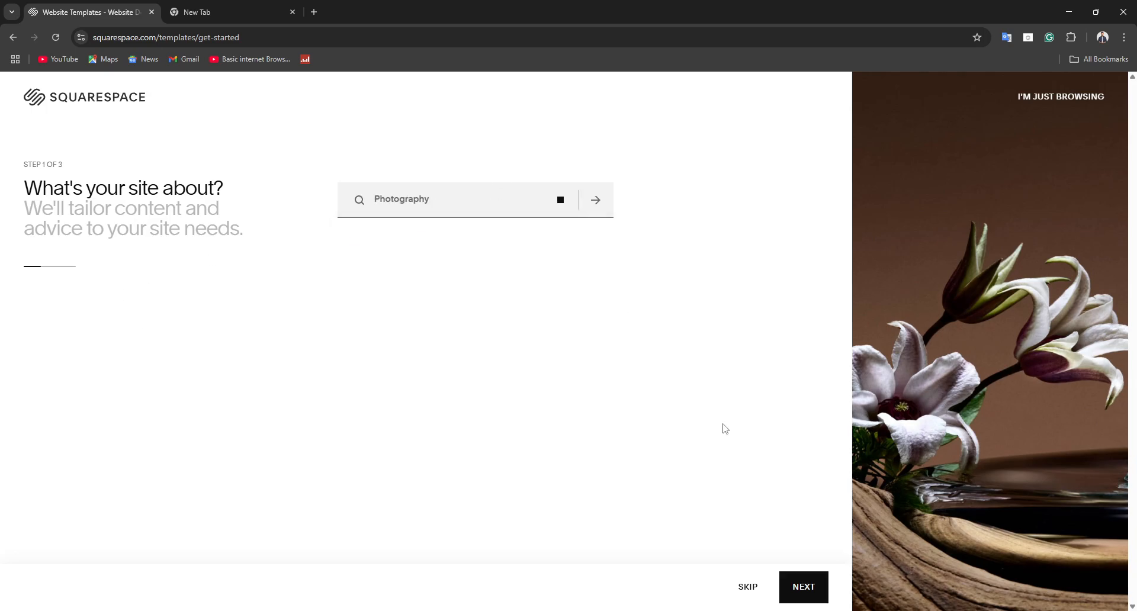
click(800, 595)
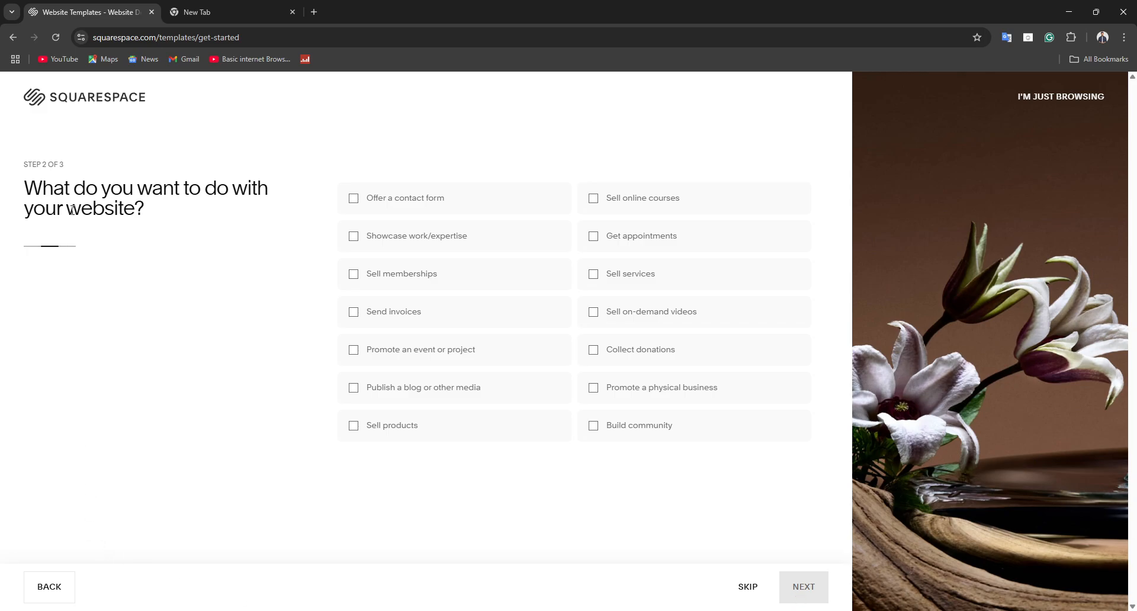
Choose Showcase work/expertise and Sell services as the website's purposes and continue to the third setup question.
drag(3, 147, 242, 51)
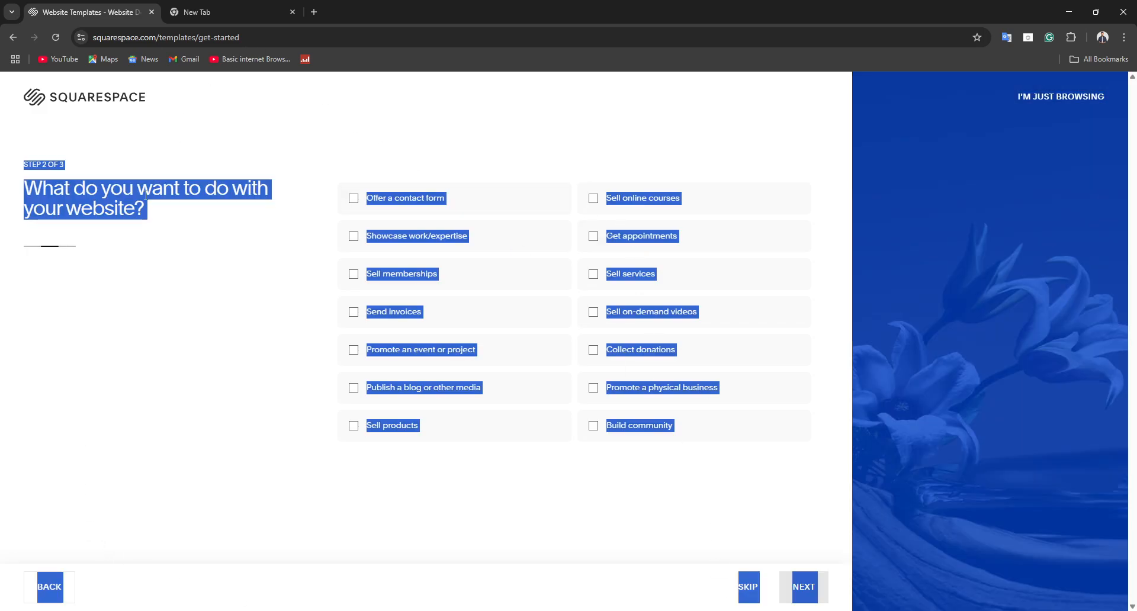
double_click(62, 198)
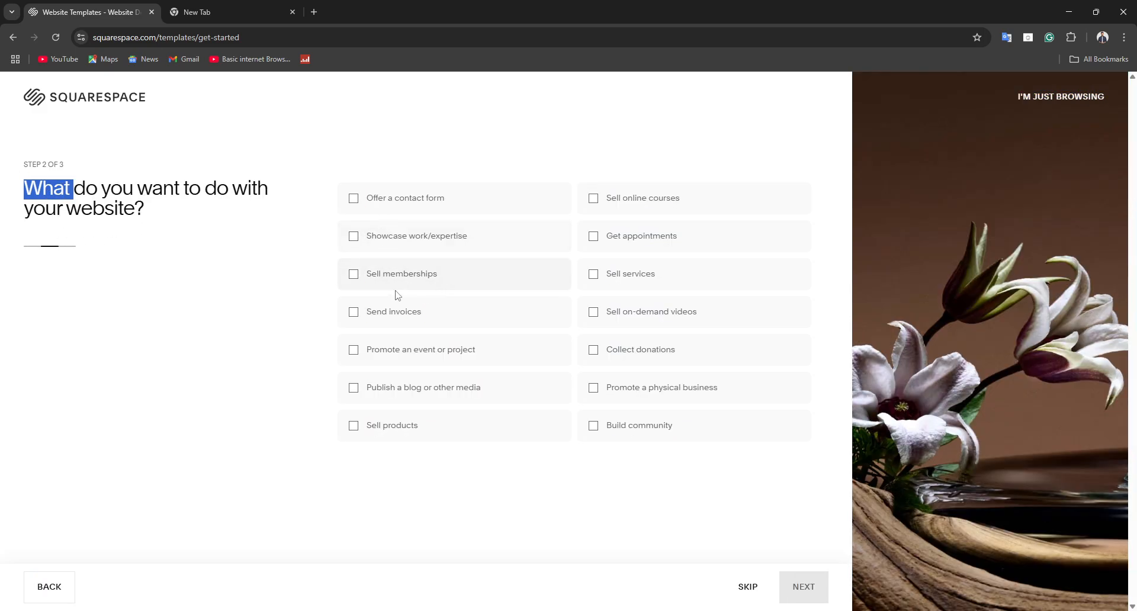
click(364, 248)
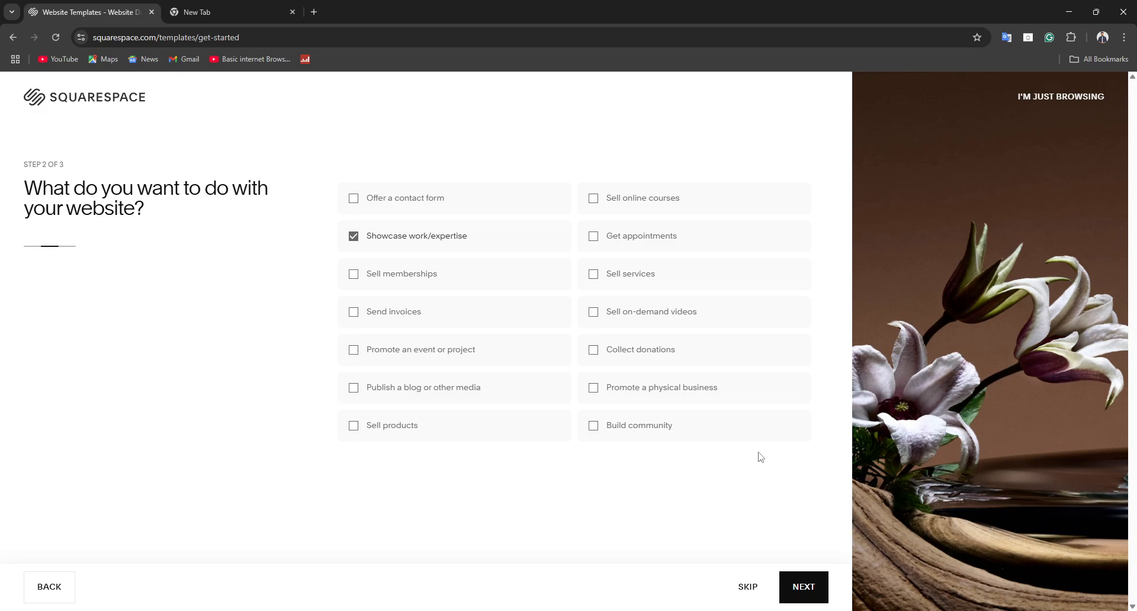
click(597, 287)
click(792, 599)
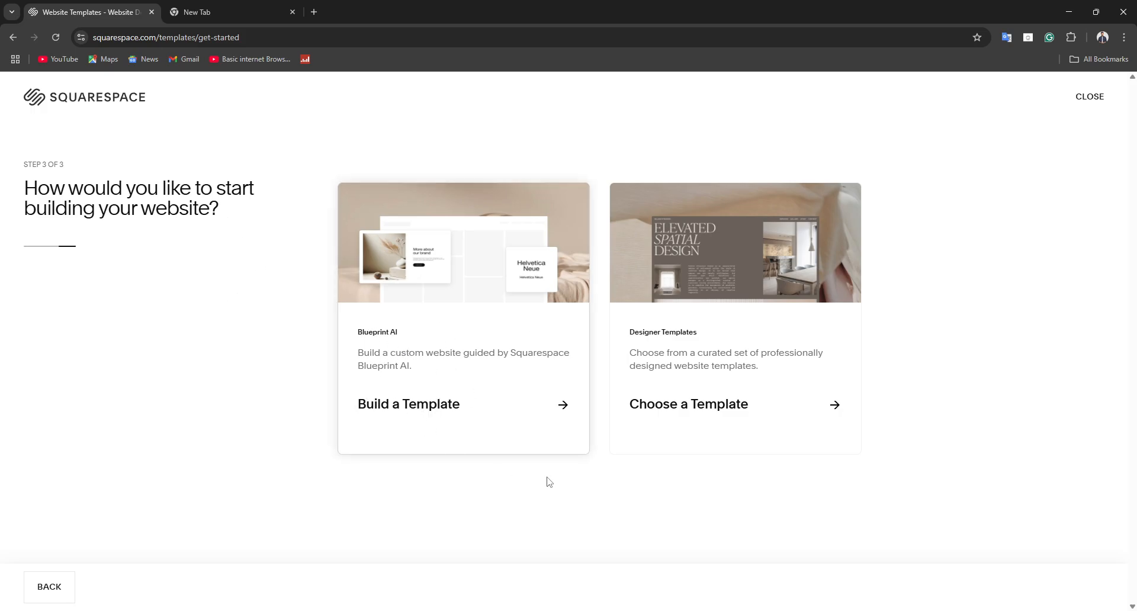
Choose to start from a designer template and open the preview of the Mycelium photography template.
click(767, 374)
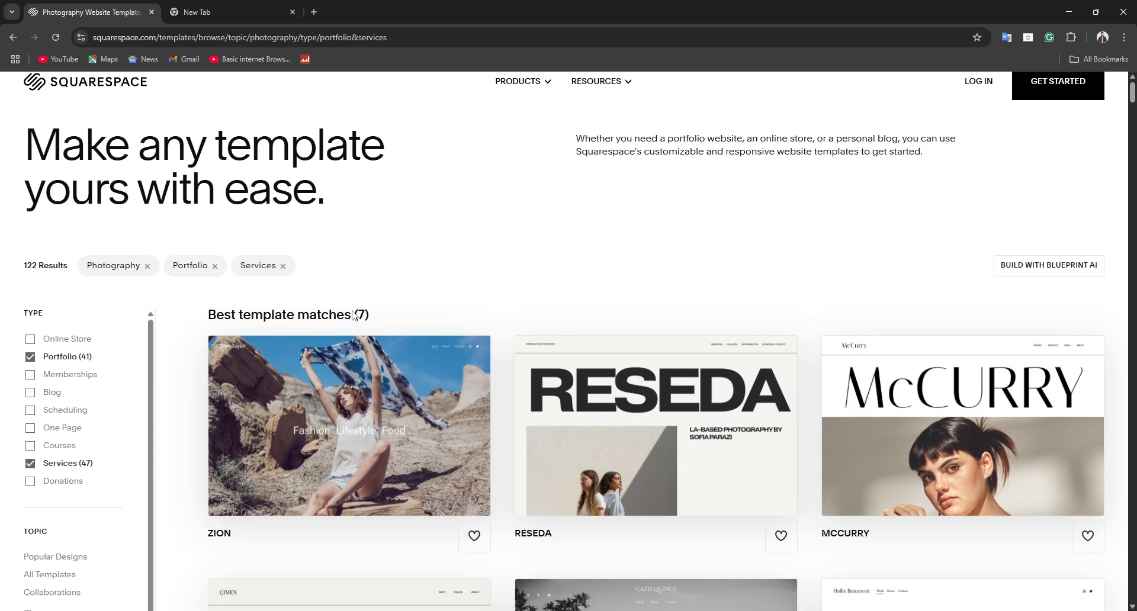
scroll(263, 401, down, 10)
scroll(264, 400, down, 10)
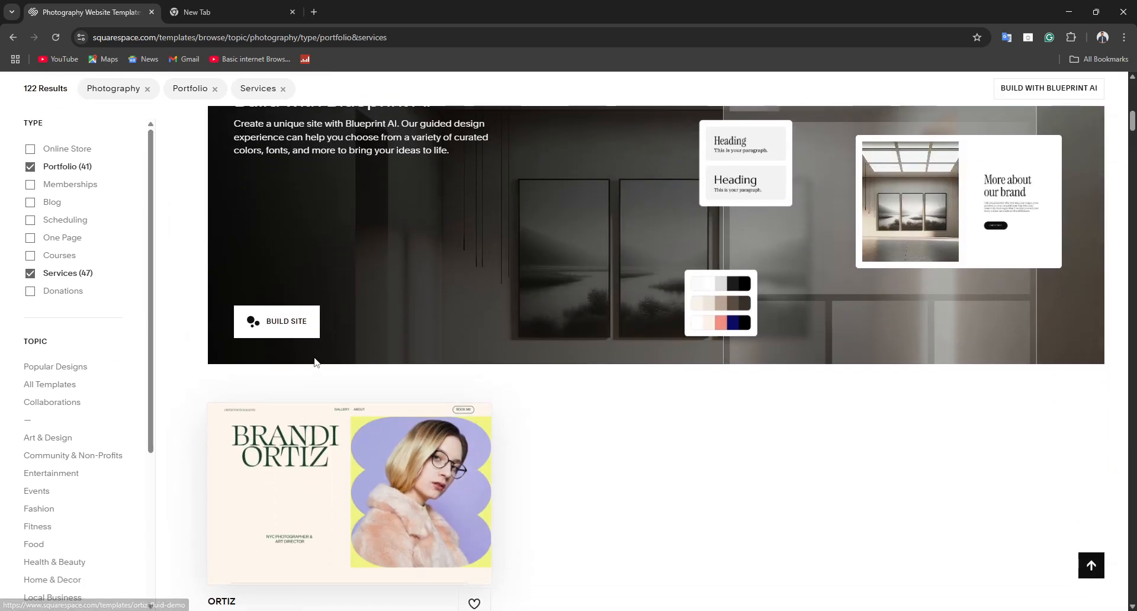
scroll(385, 347, down, 13)
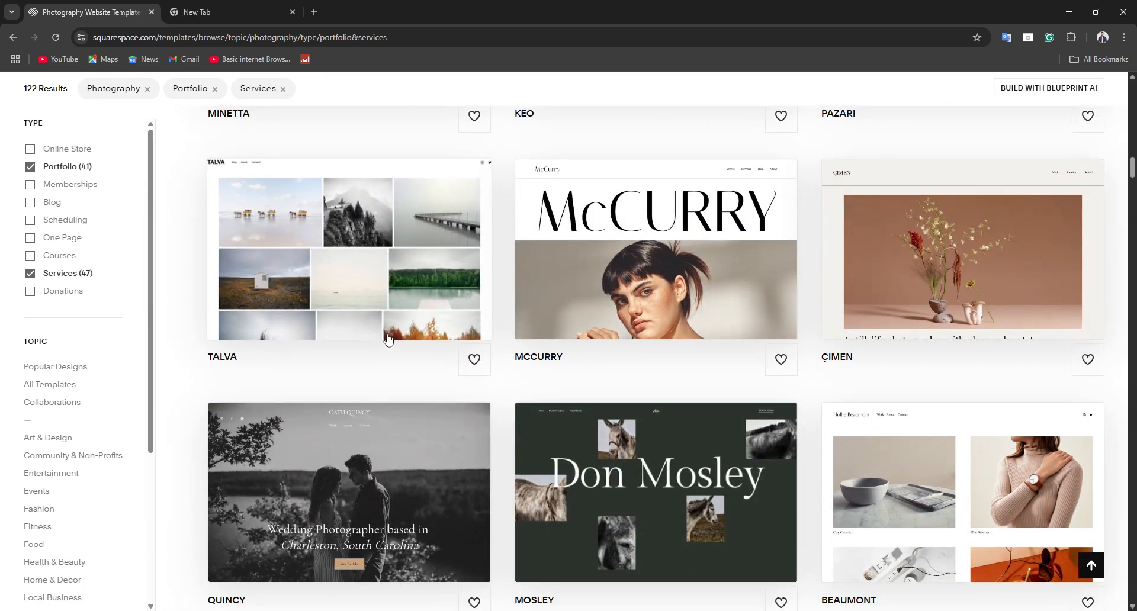
scroll(396, 337, up, 9)
scroll(367, 329, down, 5)
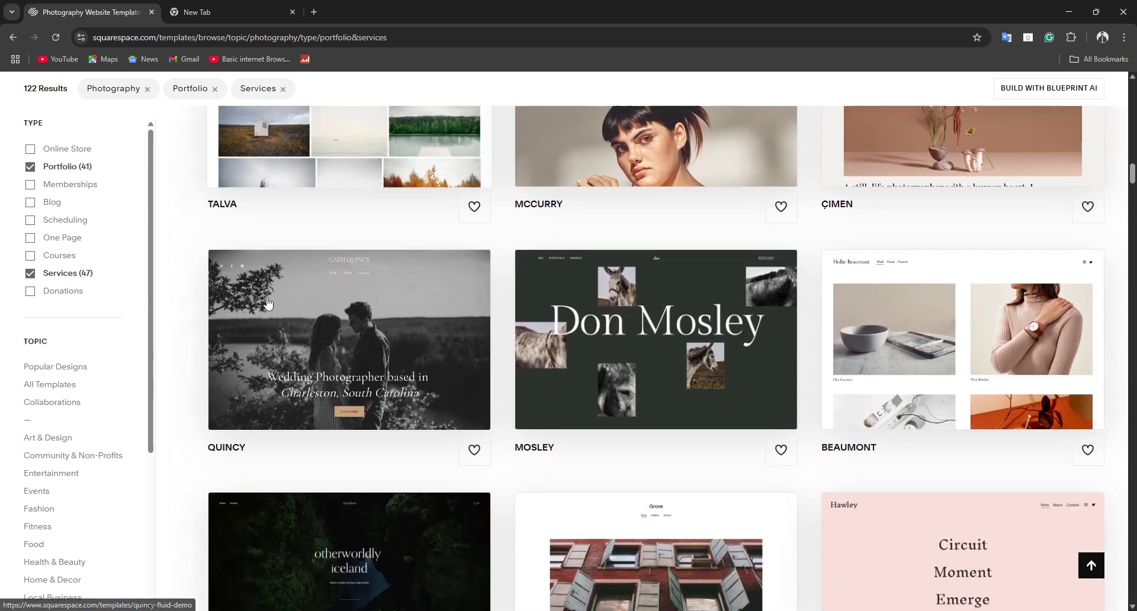
click(387, 417)
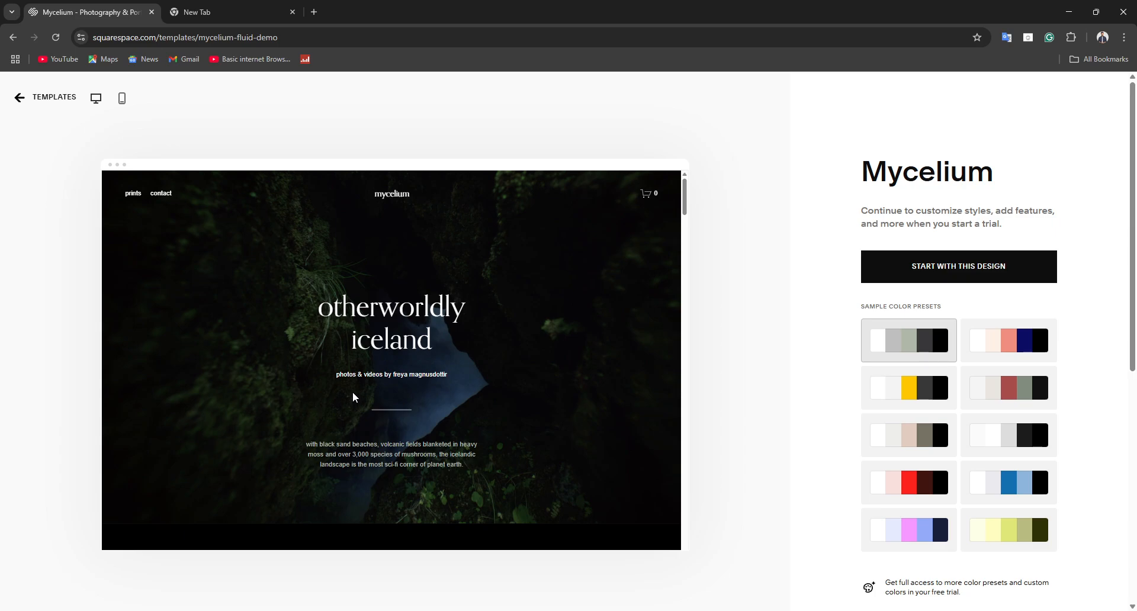
Examine the Mycelium template's homepage preview, including its opening banner, mushroom images and text sections.
scroll(685, 318, down, 5)
scroll(450, 366, up, 2)
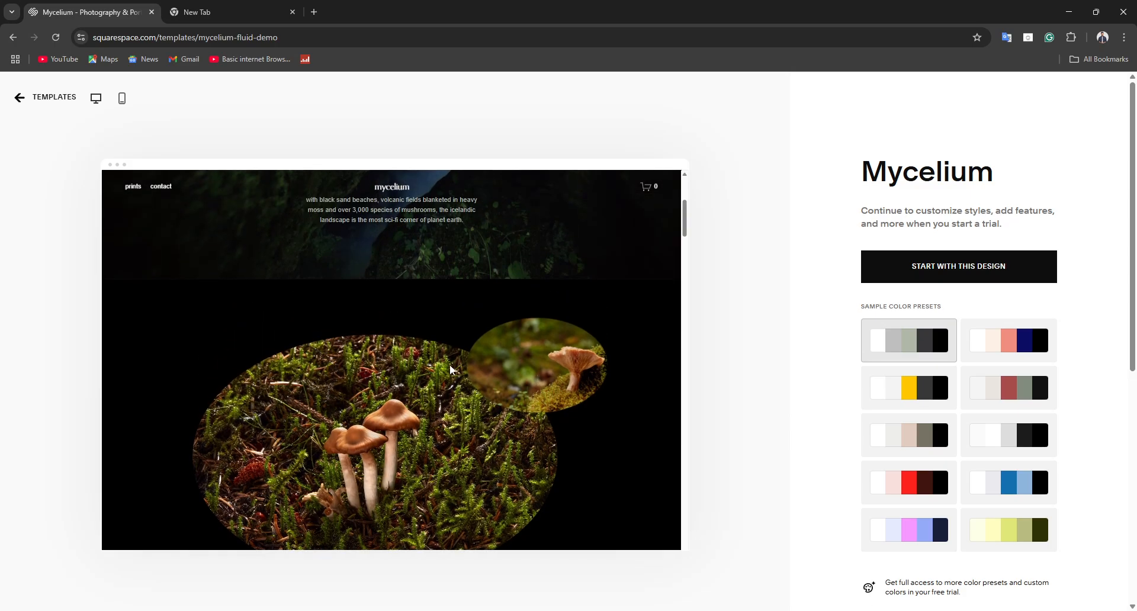
scroll(421, 369, down, 2)
scroll(422, 383, down, 5)
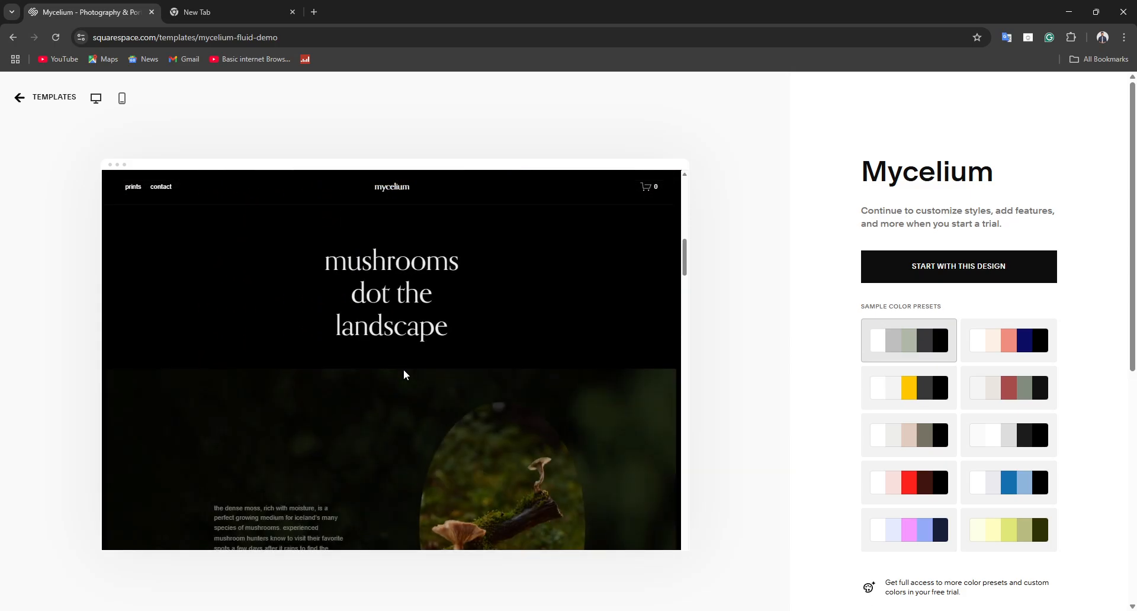
scroll(403, 370, down, 2)
scroll(510, 424, up, 4)
scroll(503, 422, up, 3)
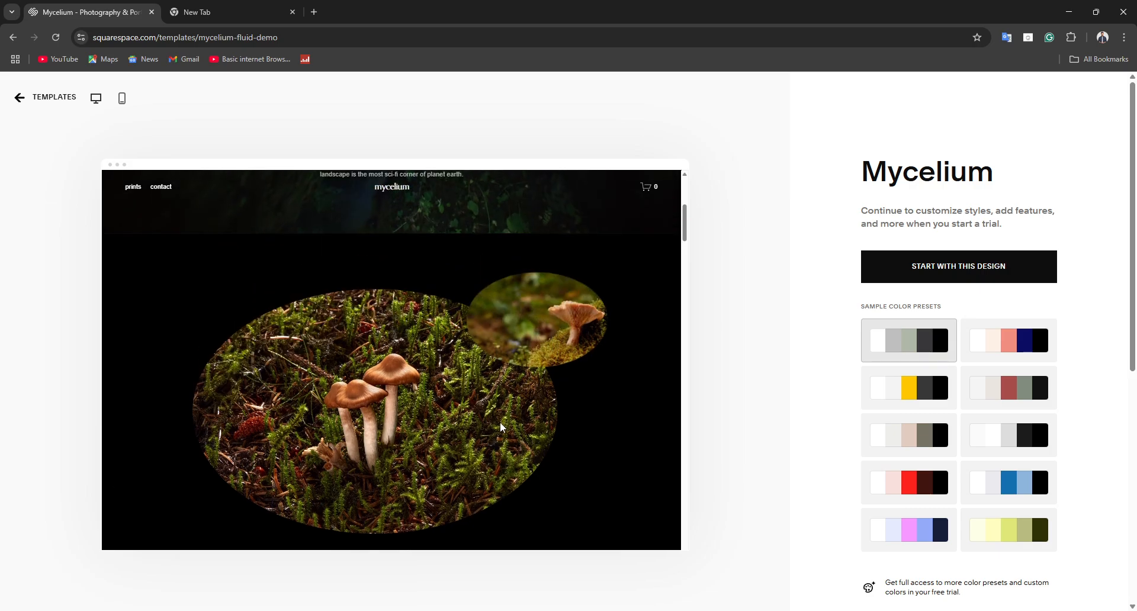
scroll(497, 417, up, 1)
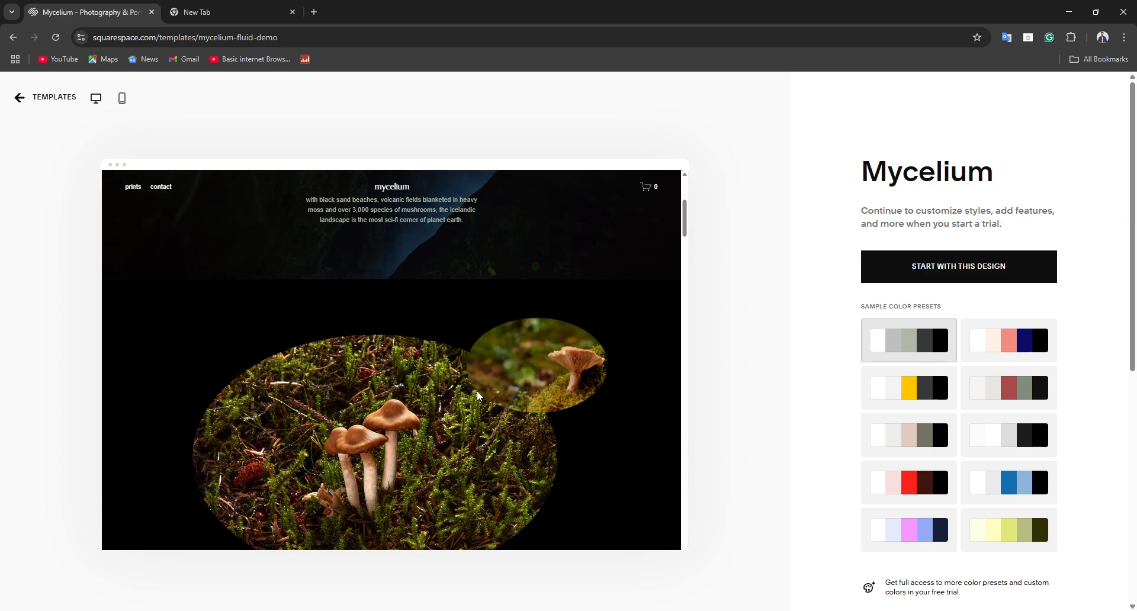
scroll(503, 284, up, 4)
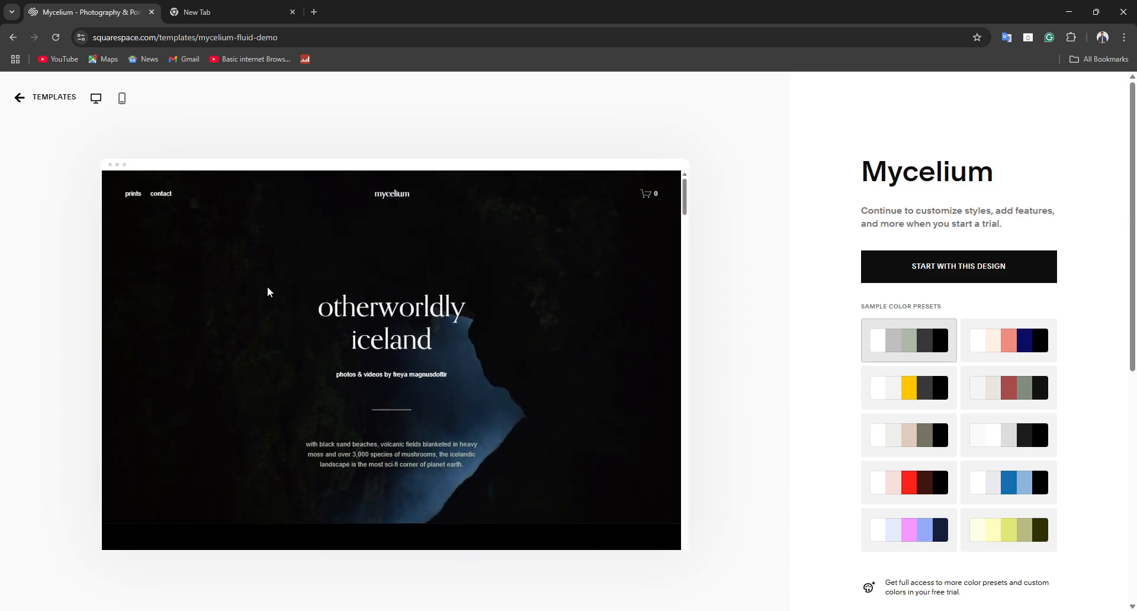
triple_click(396, 335)
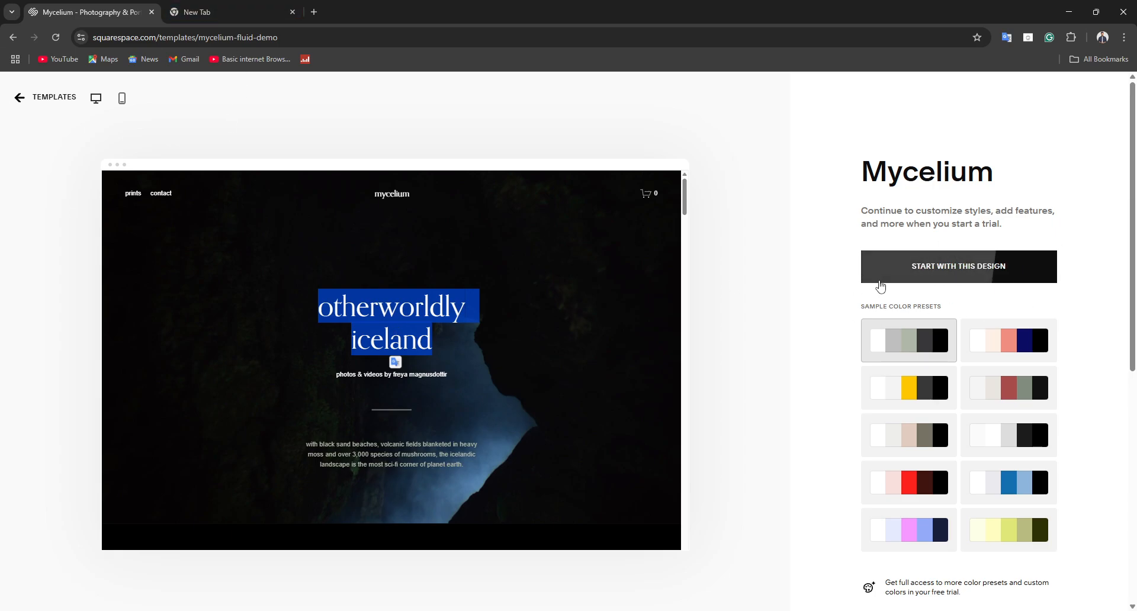
Start a site with the Mycelium design and create the Squarespace account using the existing Google account.
click(1011, 270)
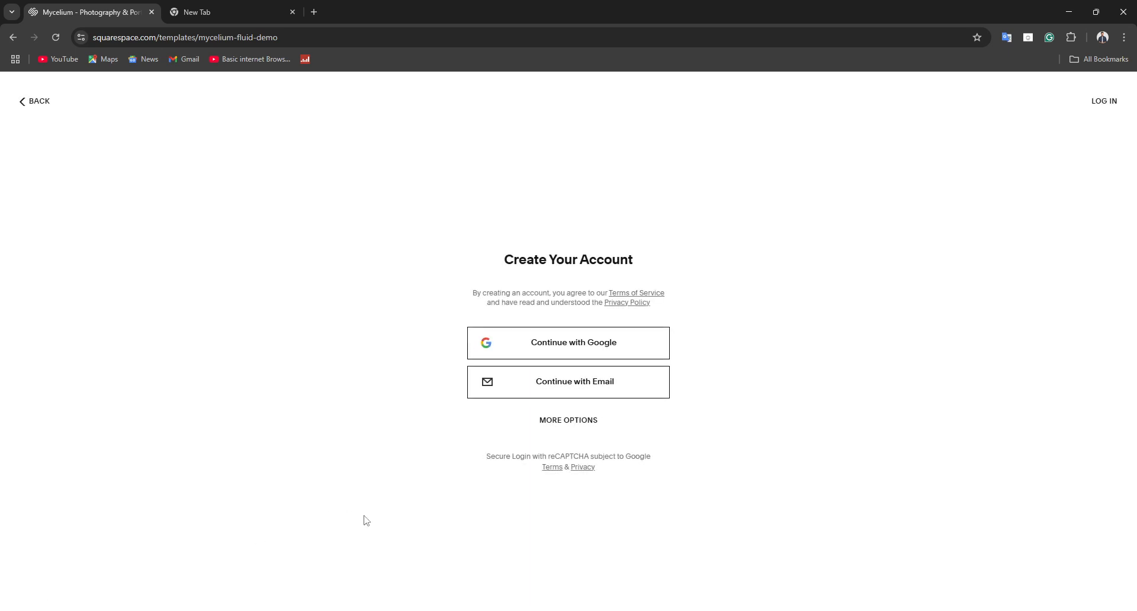
click(544, 354)
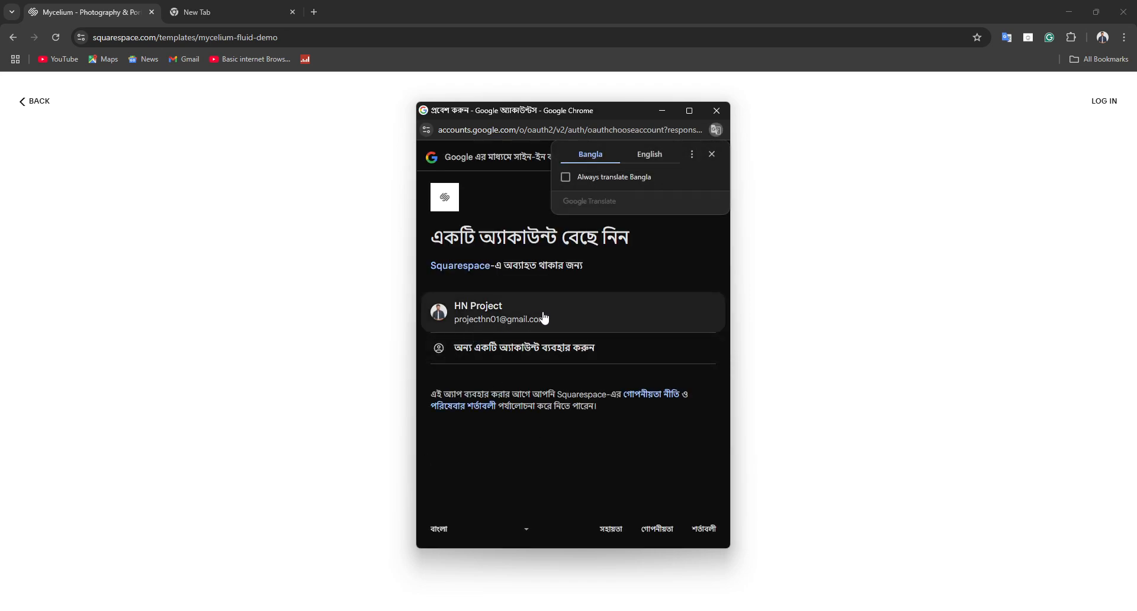
click(524, 318)
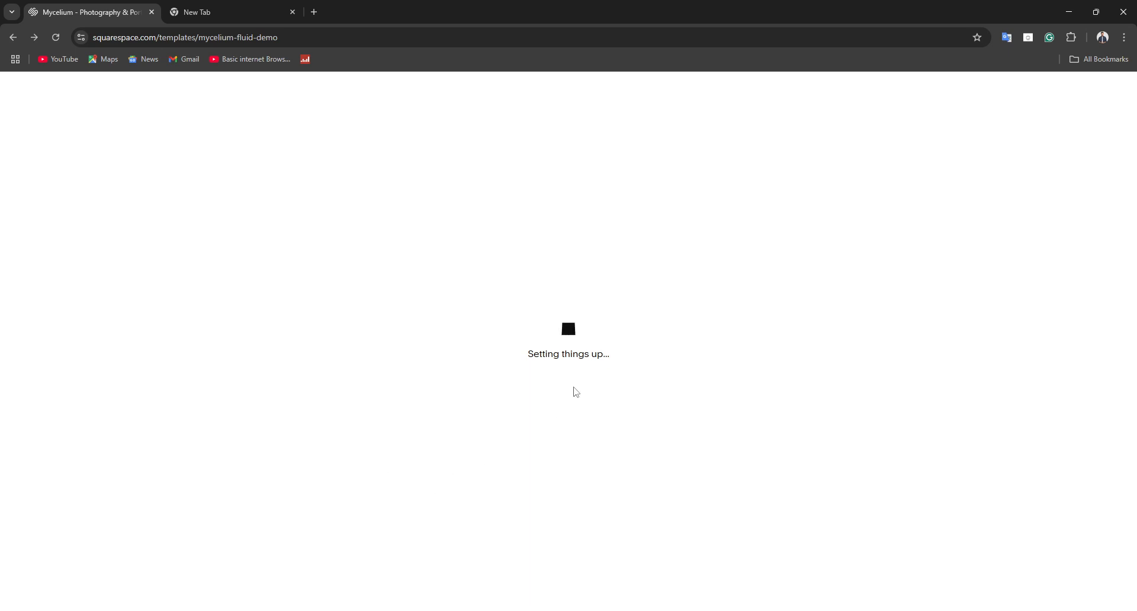
click(218, 13)
right_click(197, 41)
click(123, 8)
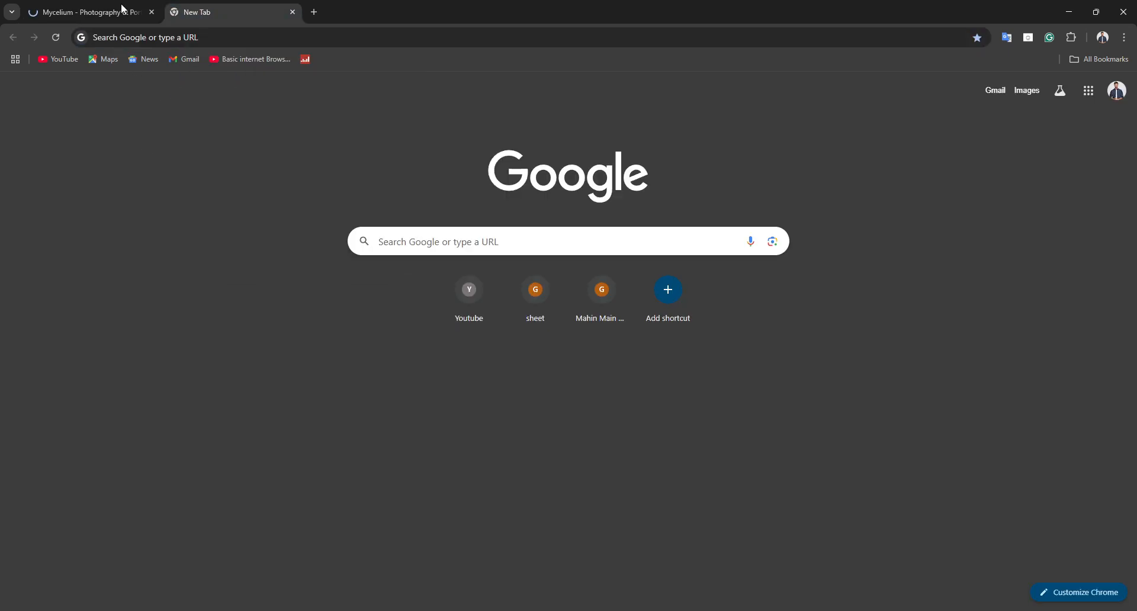
click(86, 18)
right_click(322, 41)
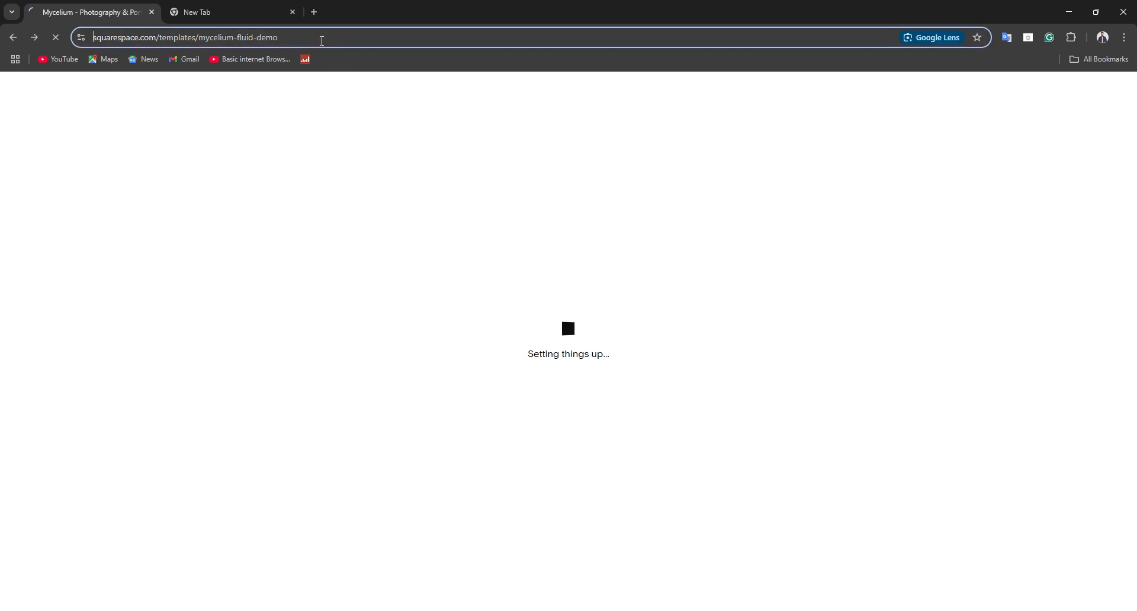
right_click(189, 39)
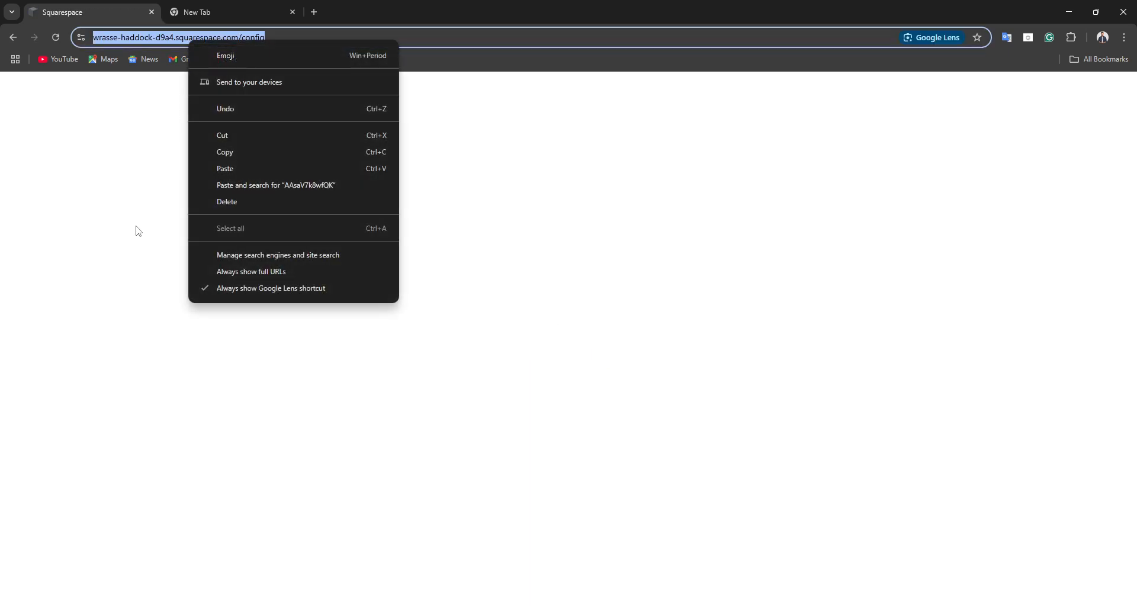
right_click(129, 234)
double_click(264, 38)
click(310, 41)
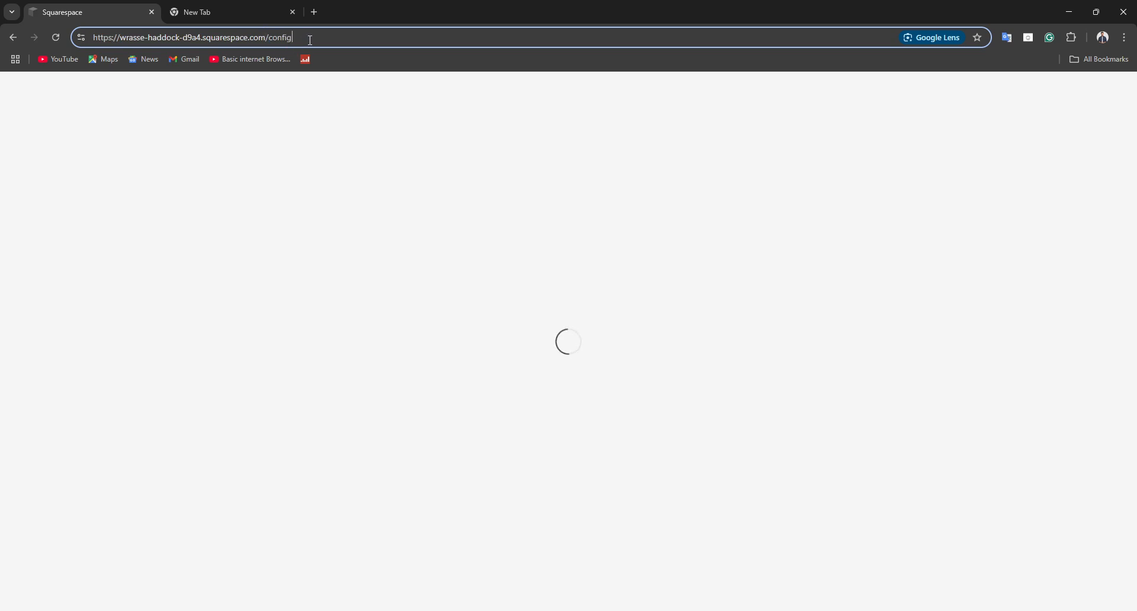
drag(310, 40, 58, 40)
right_click(649, 169)
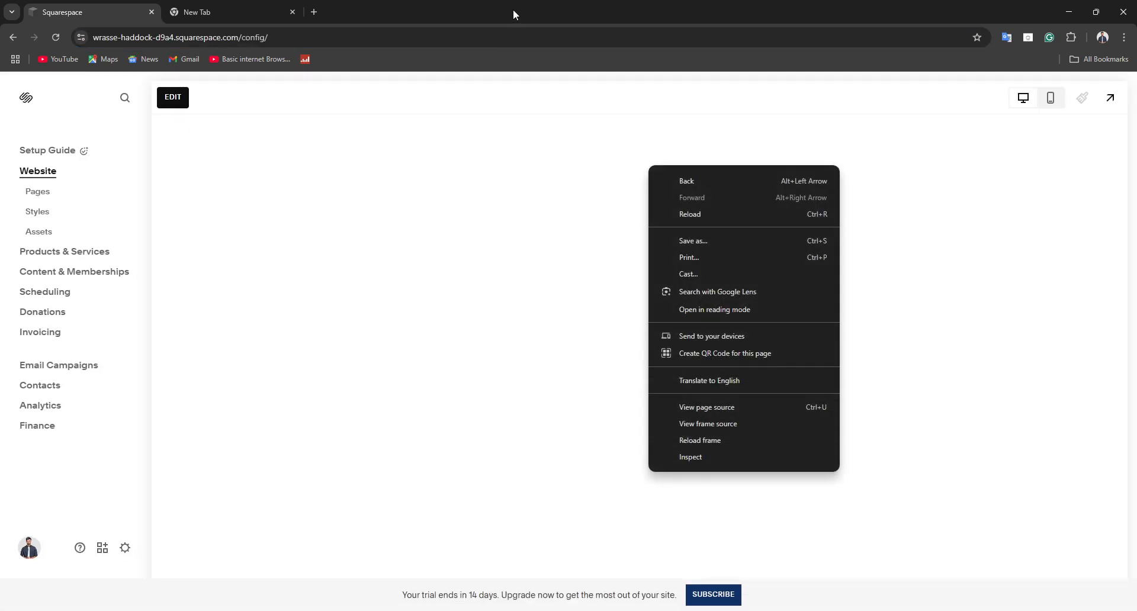
click(513, 10)
right_click(466, 57)
click(449, 56)
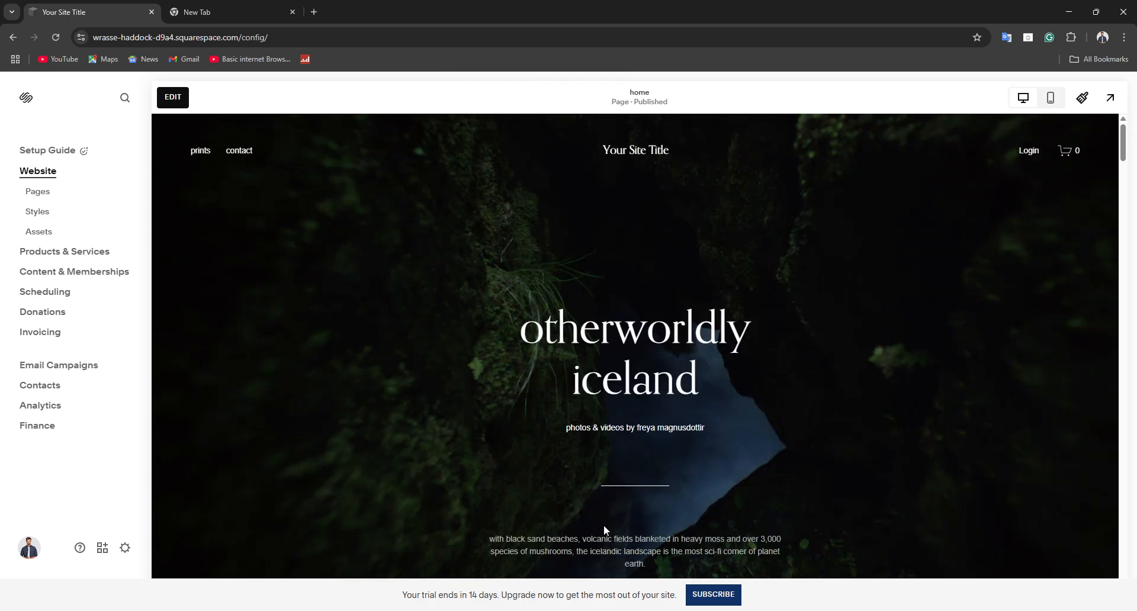
drag(520, 365, 531, 315)
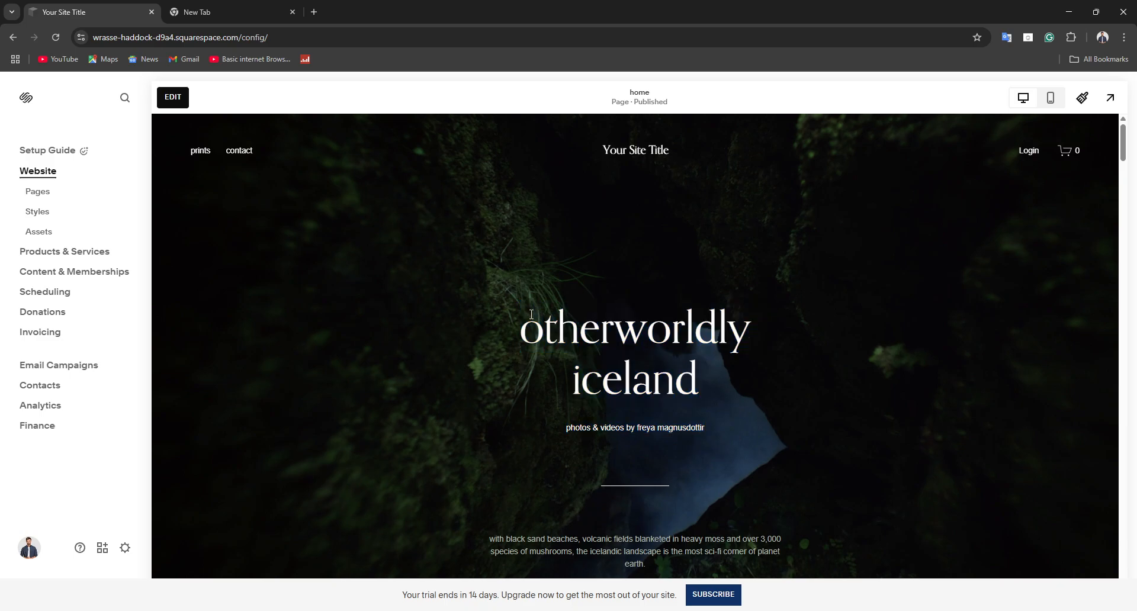
double_click(629, 321)
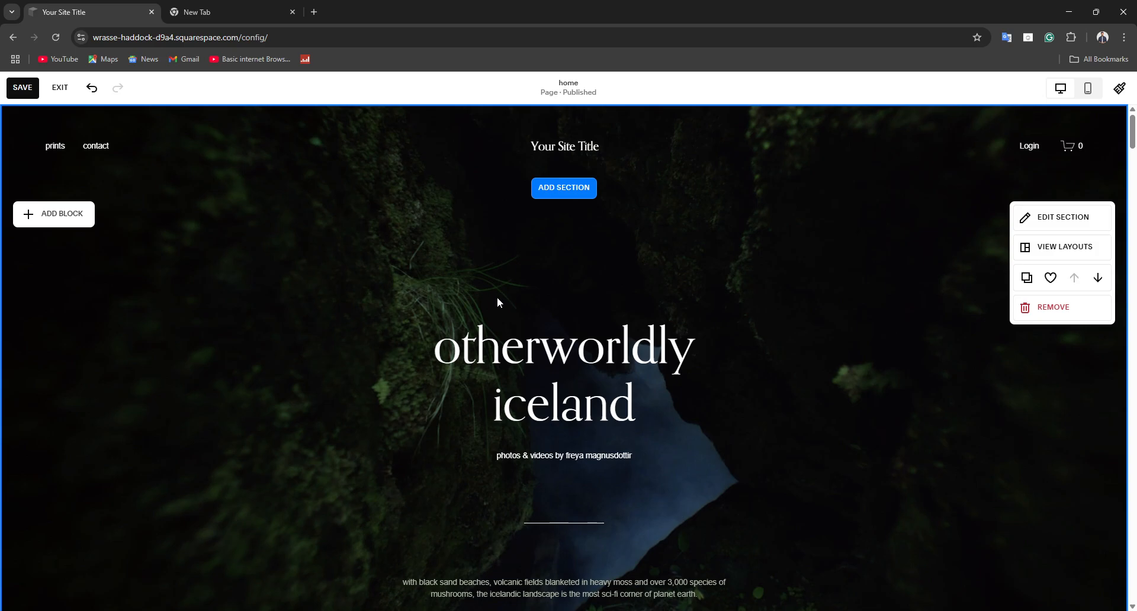
click(14, 37)
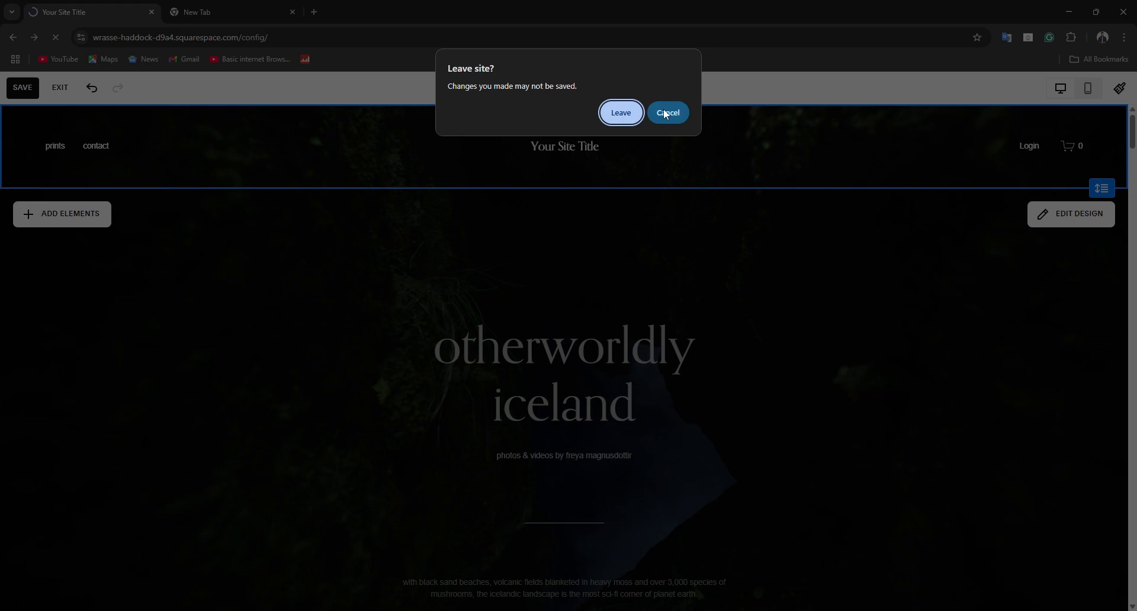
click(619, 114)
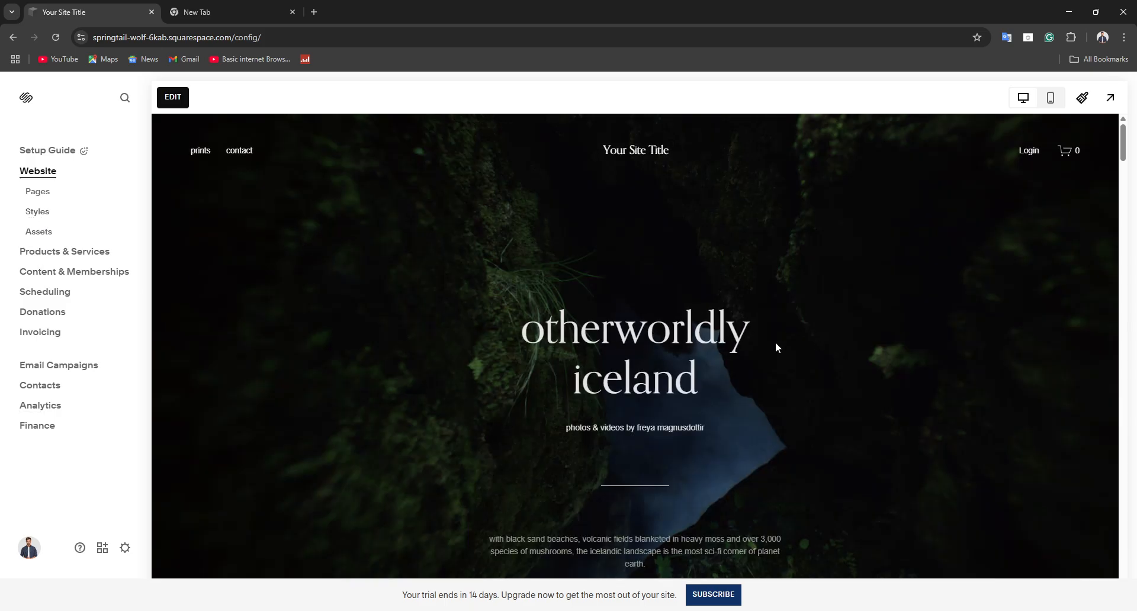
Open the home page for editing at its opening banner heading.
double_click(659, 358)
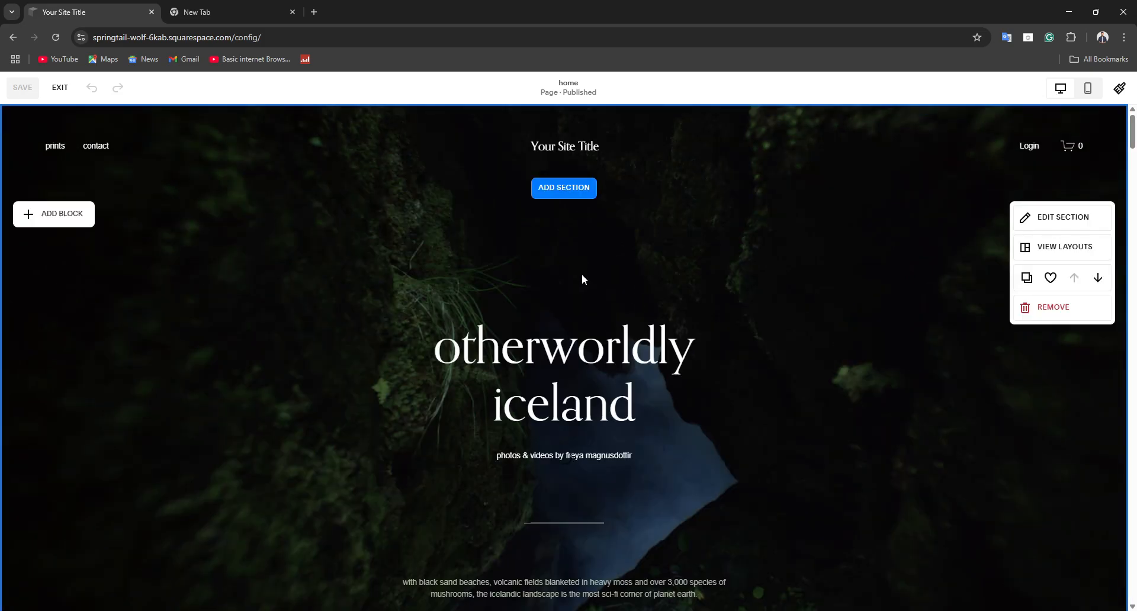
double_click(481, 350)
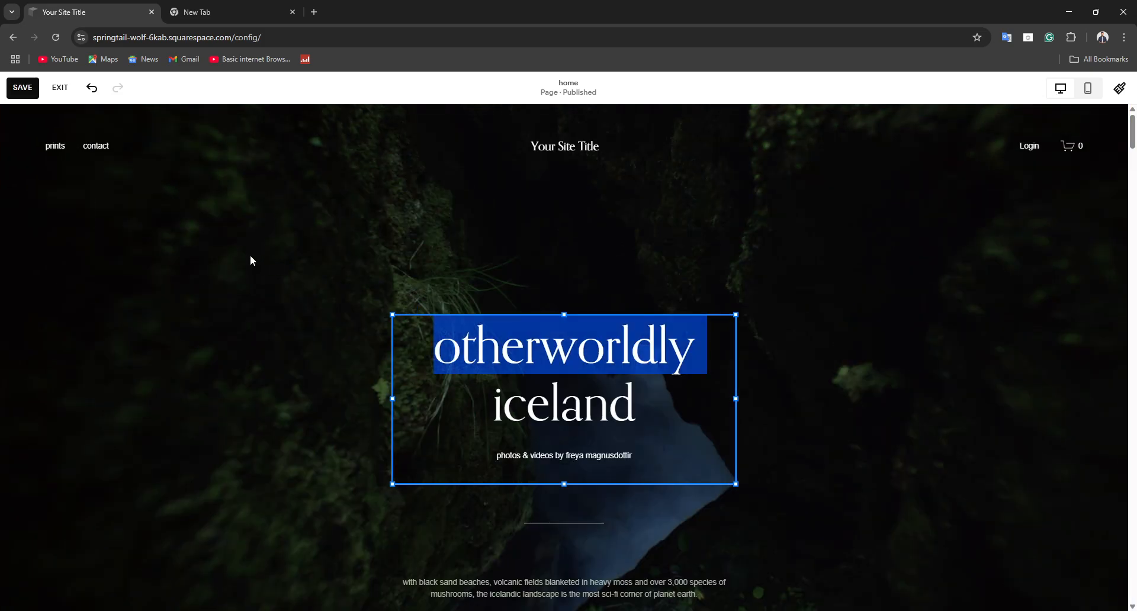
click(272, 346)
scroll(567, 428, down, 3)
scroll(559, 418, up, 2)
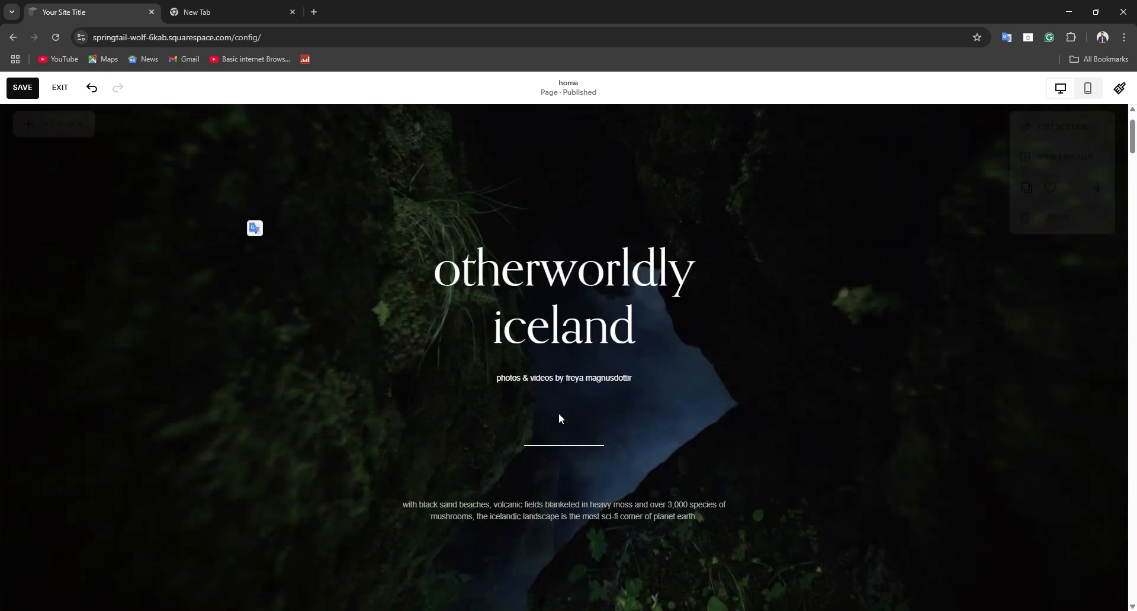
scroll(559, 418, up, 1)
Replace the opening banner's heading with "Hypertrophy Images", keeping each word on its own line.
double_click(552, 365)
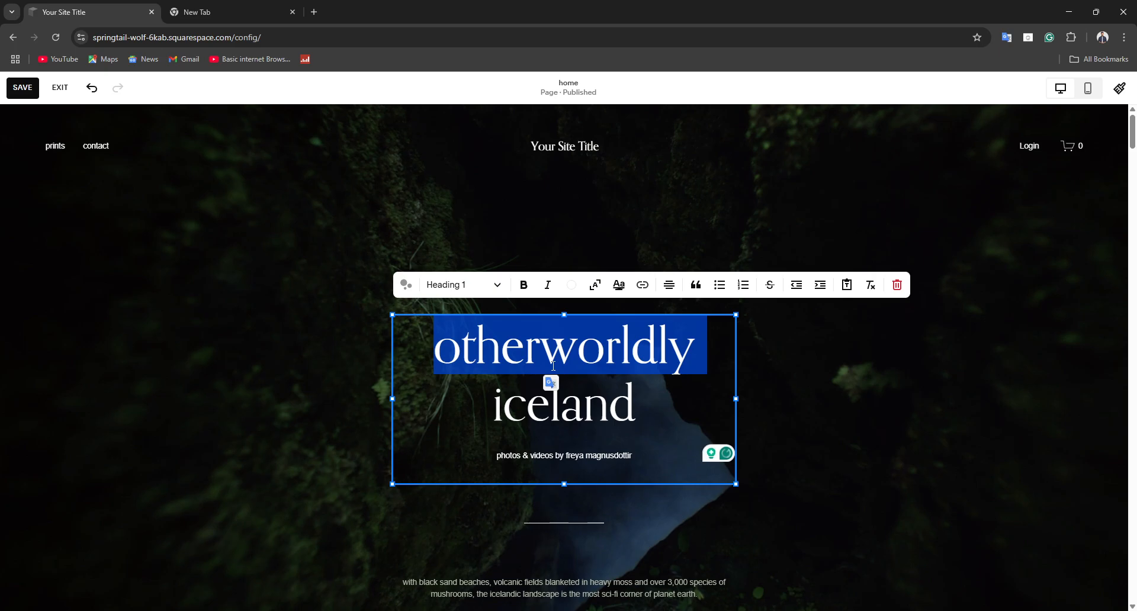
click(534, 399)
triple_click(525, 416)
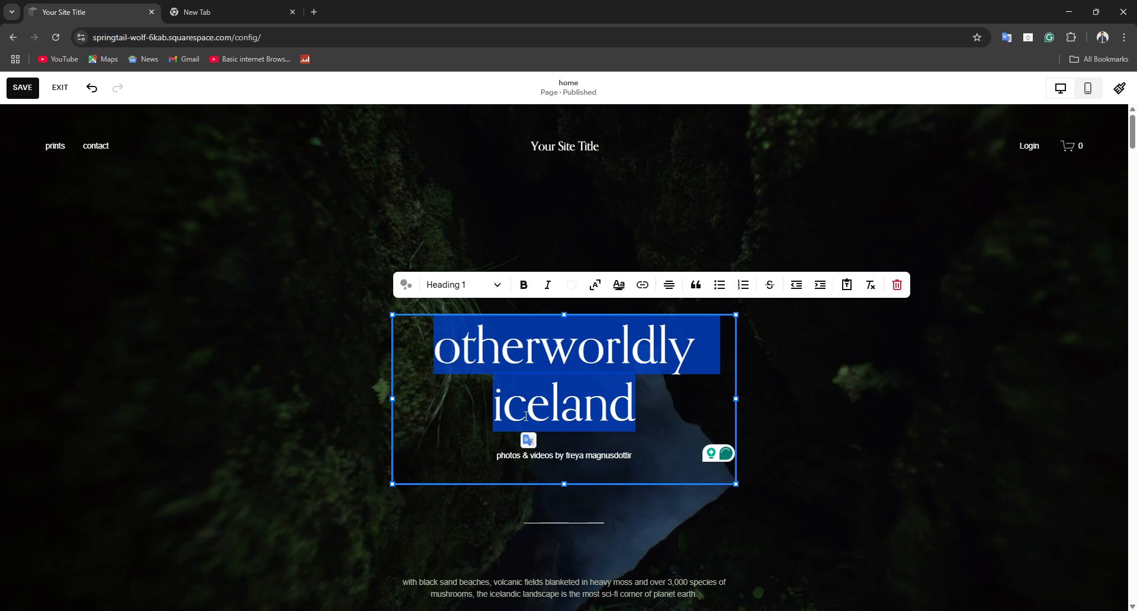
text(Hypertr)
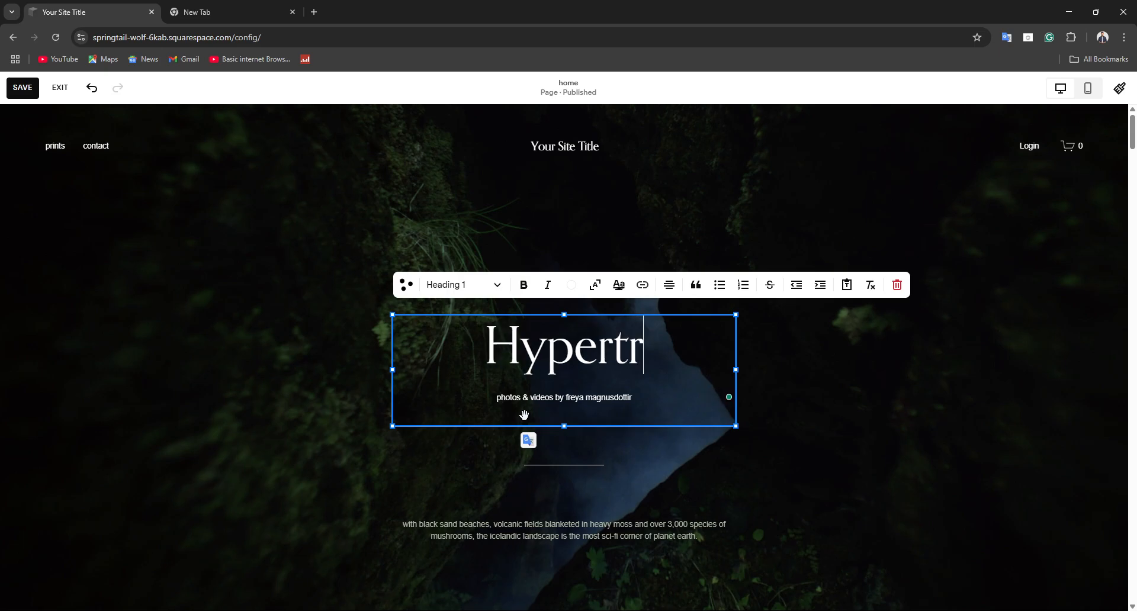
text(op)
key(BackSpace)
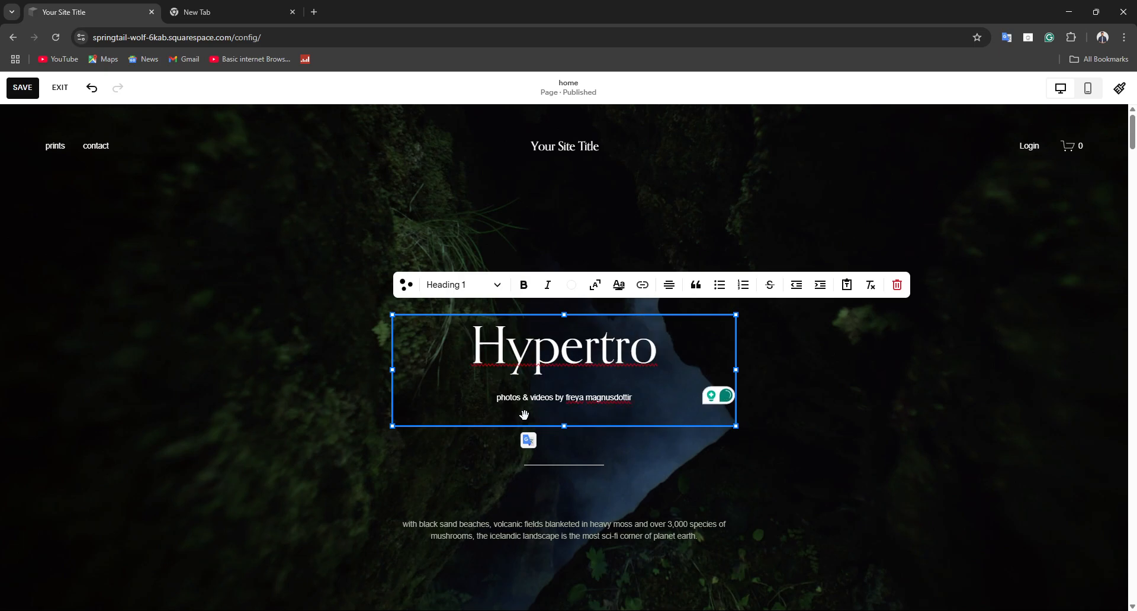
text(phy)
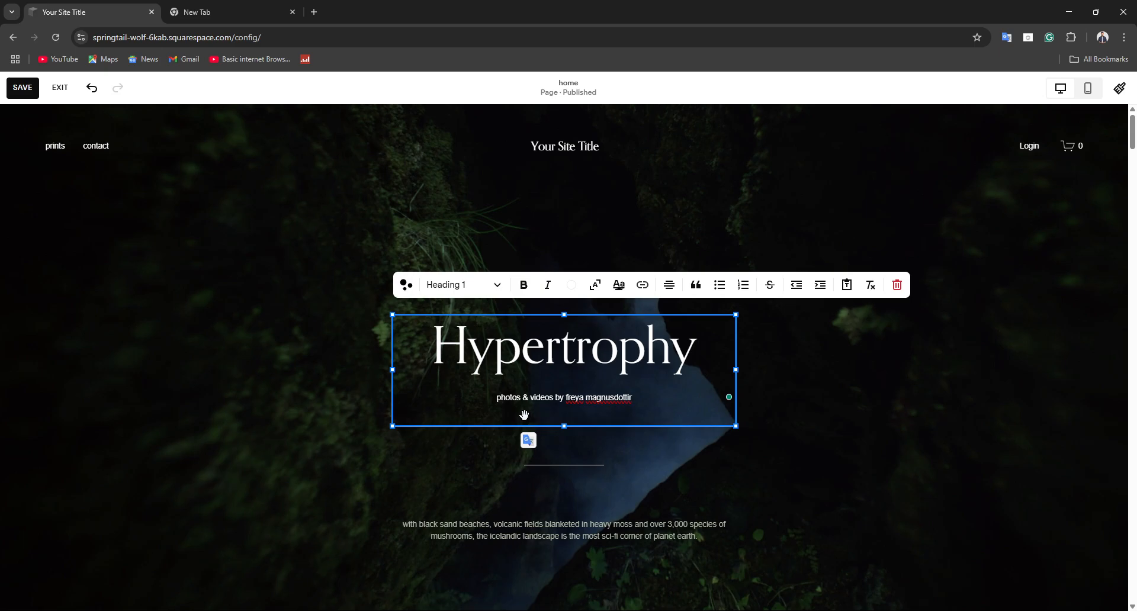
key(Return)
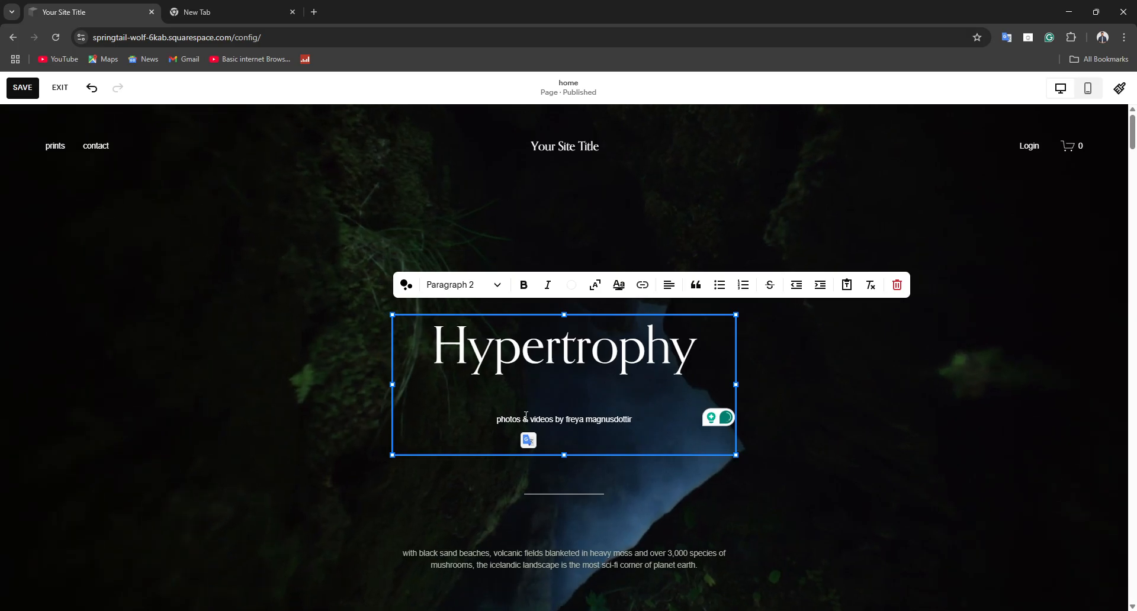
key(Return)
key(BackSpace)
key(BackSpace)
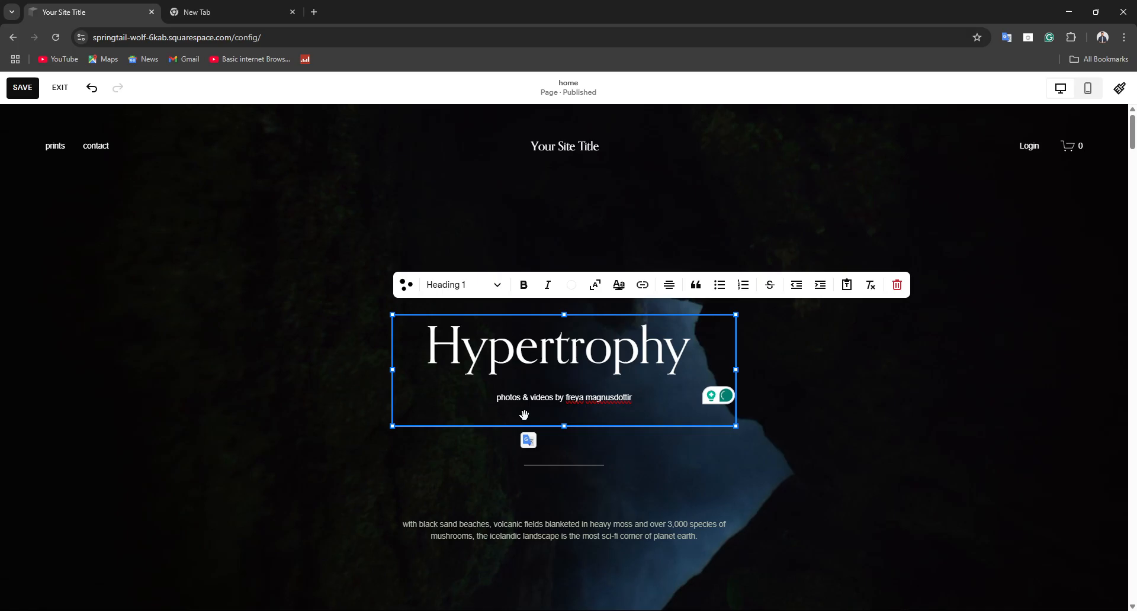
text(Ima)
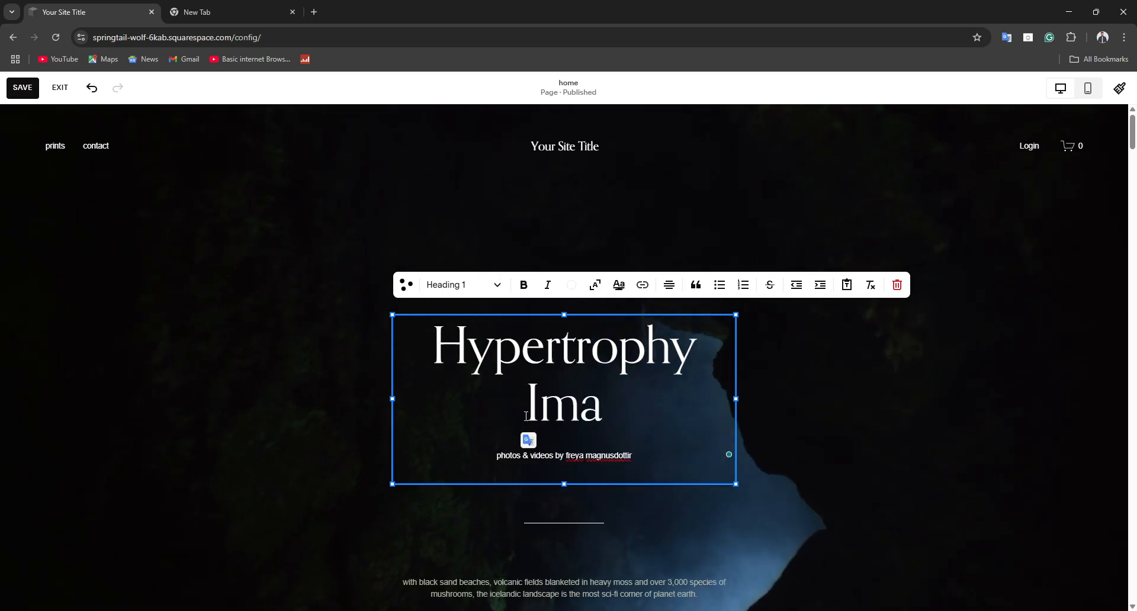
text(ges)
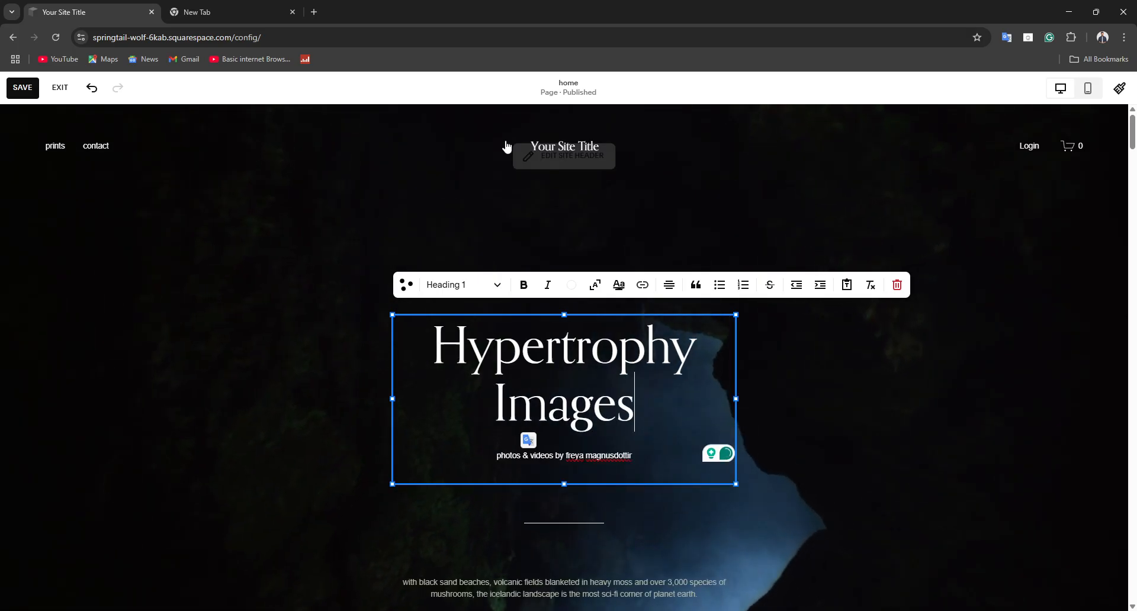
click(341, 335)
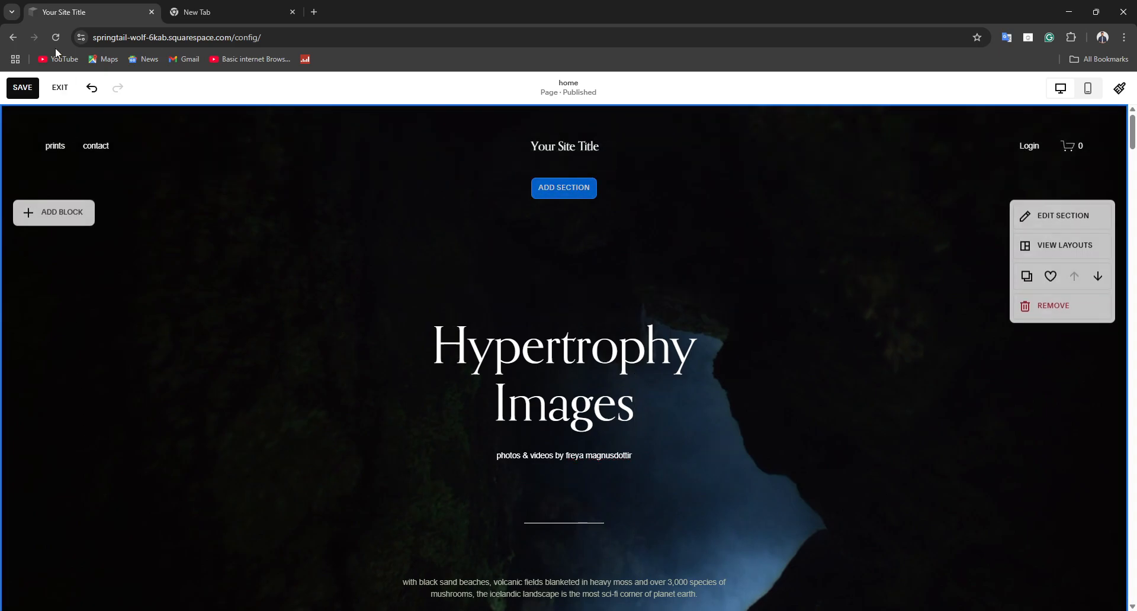
Make the whole "Hypertrophy Images" banner heading bold.
click(559, 403)
double_click(561, 403)
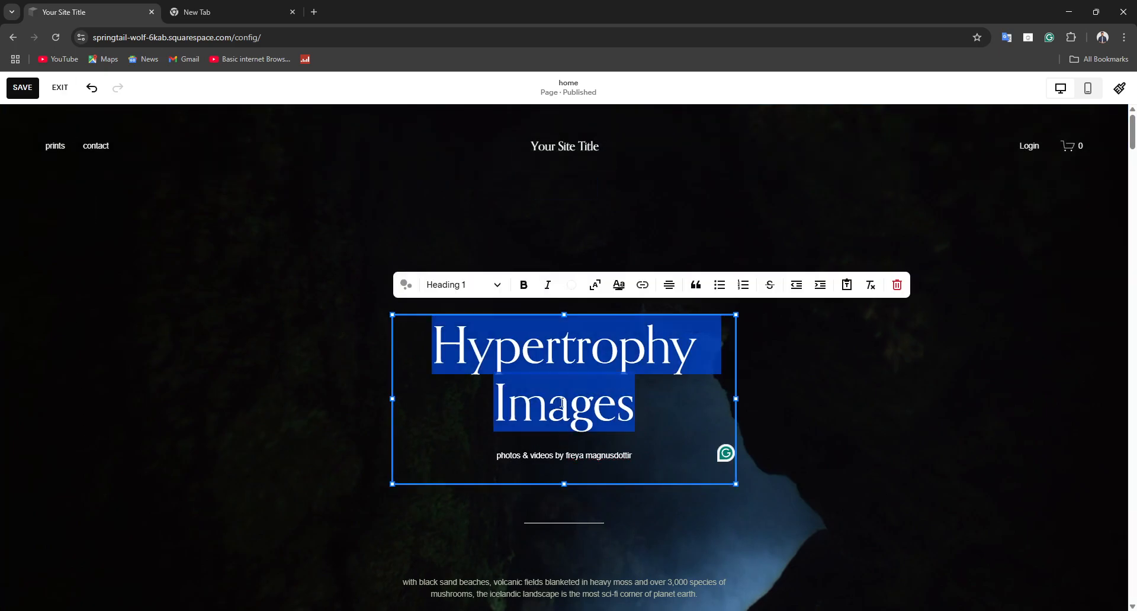
click(516, 288)
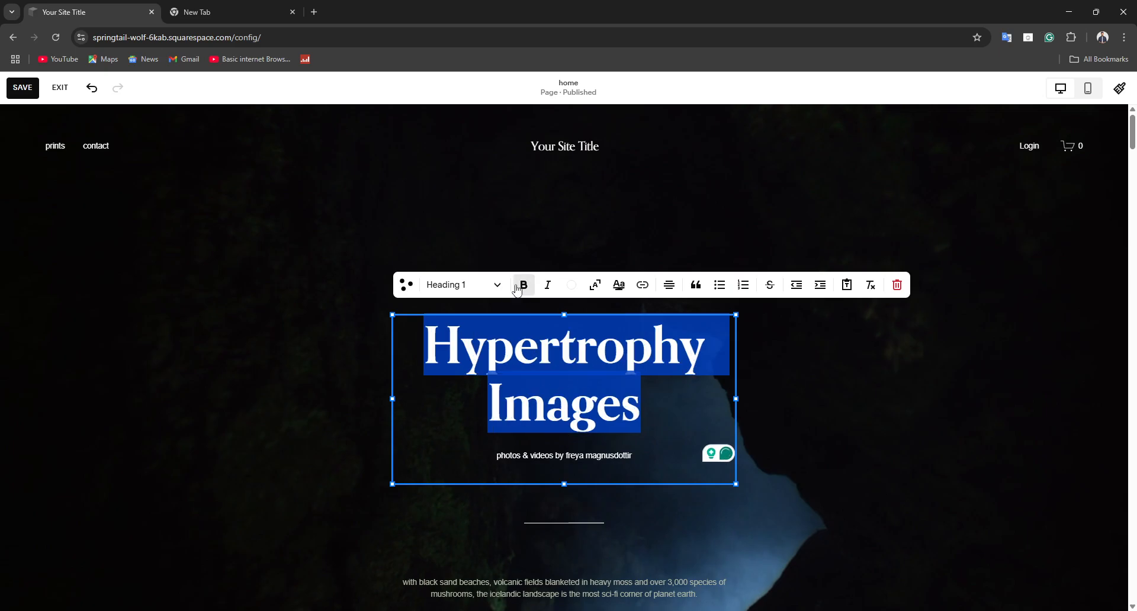
click(300, 453)
Try italic formatting on the "Hypertrophy Images" heading and remove it again.
click(558, 373)
double_click(560, 356)
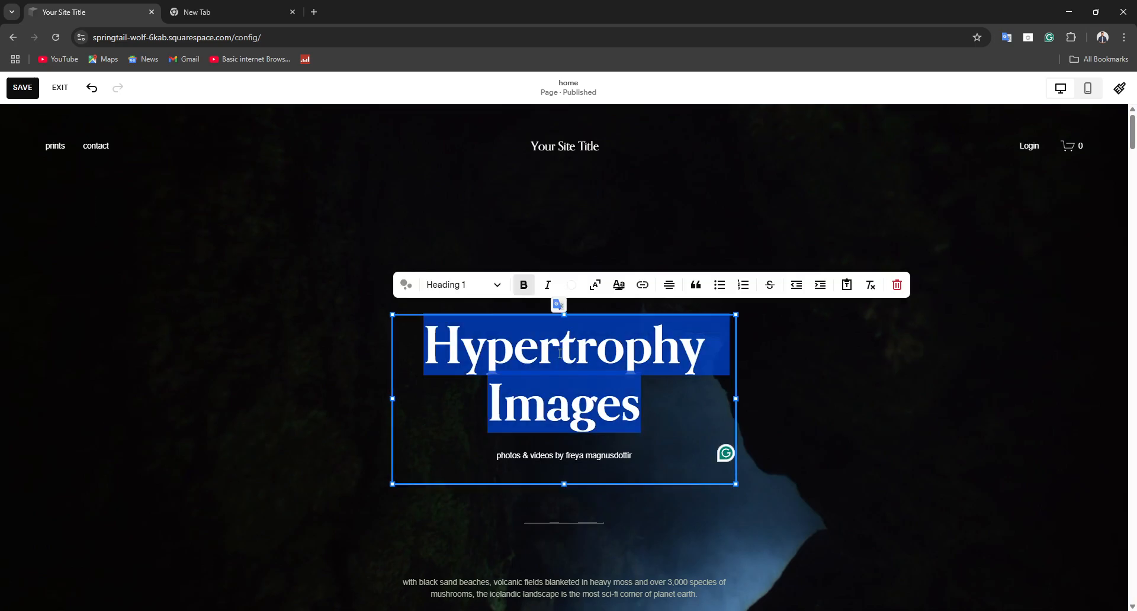
click(548, 286)
click(907, 385)
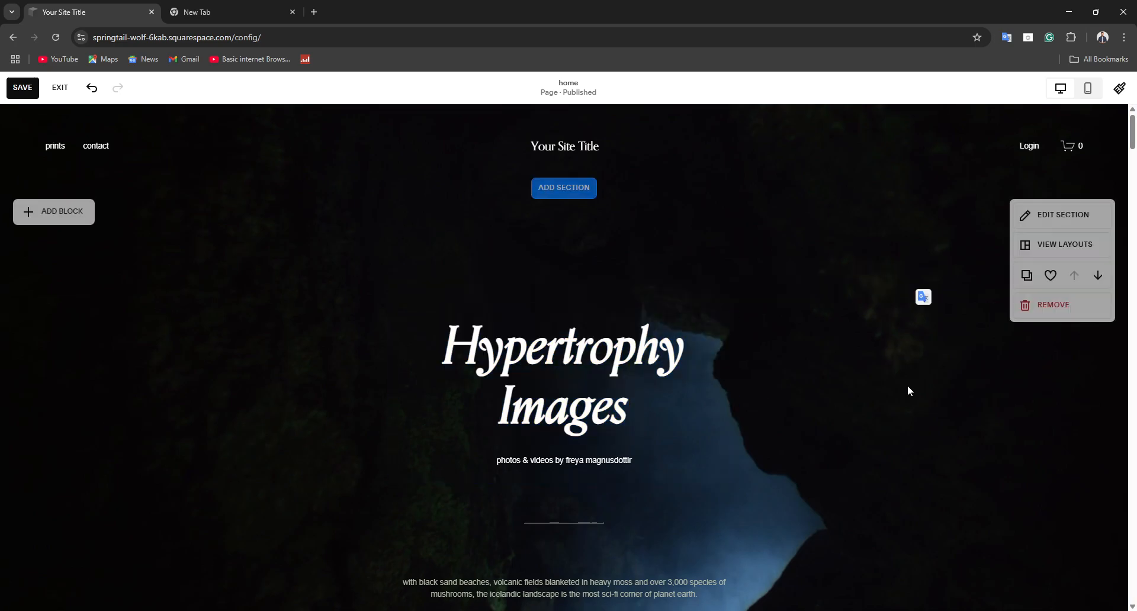
double_click(599, 376)
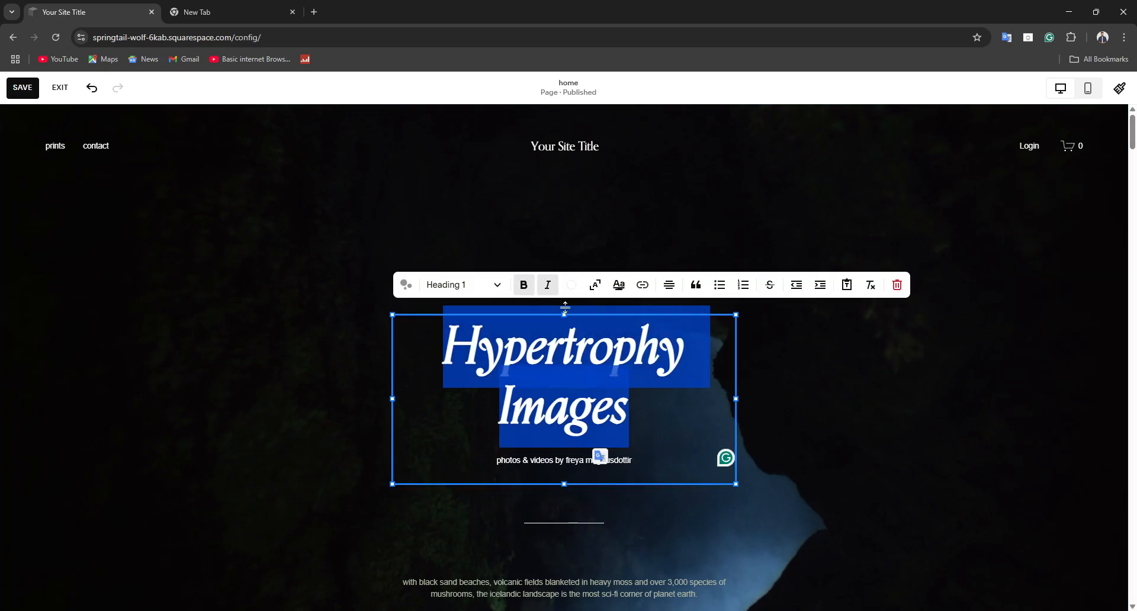
click(549, 286)
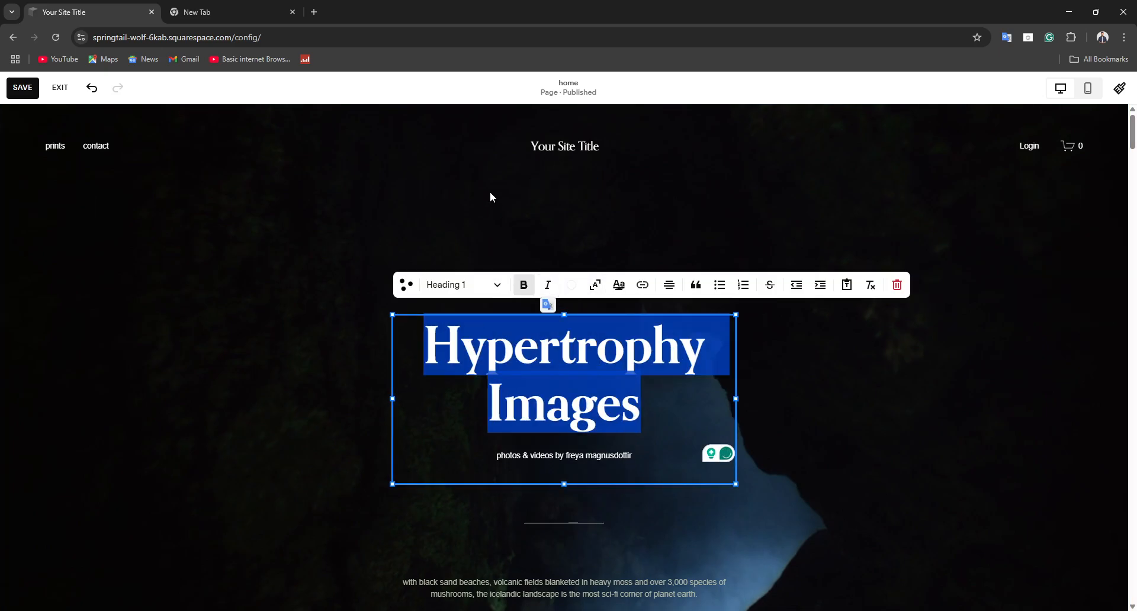
click(478, 243)
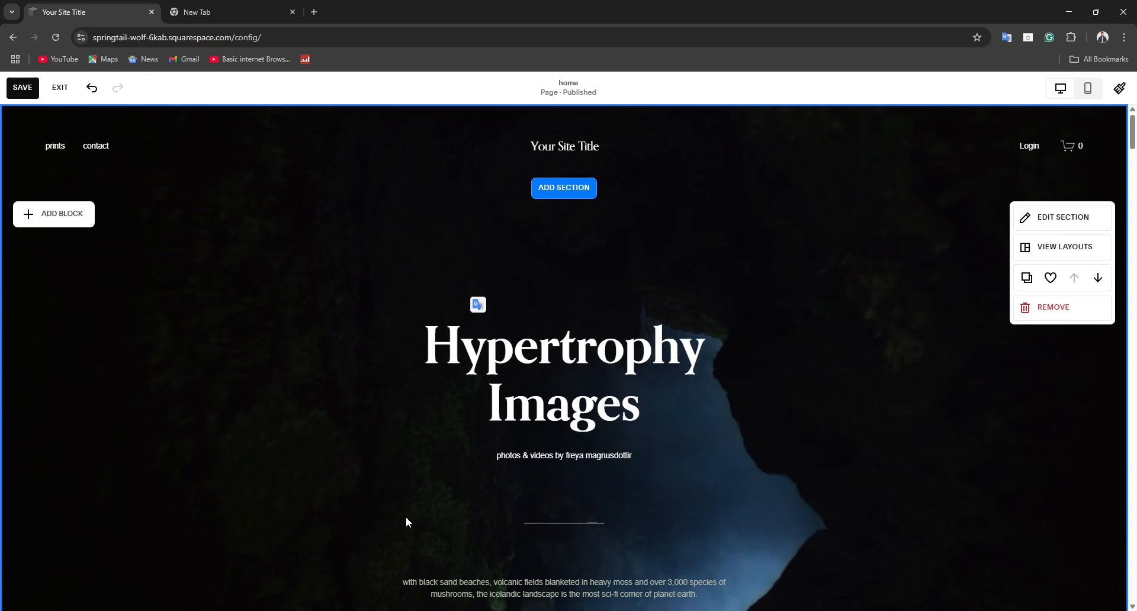
Give the "Hypertrophy Images" heading the custom light salmon-pink text color #ECA299.
double_click(512, 386)
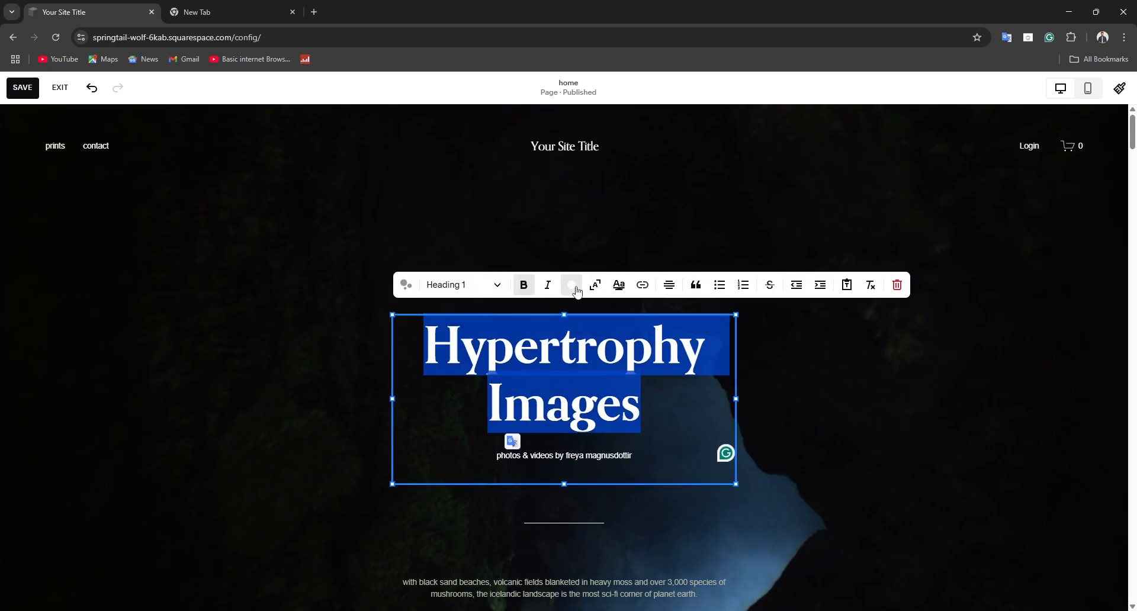
click(571, 286)
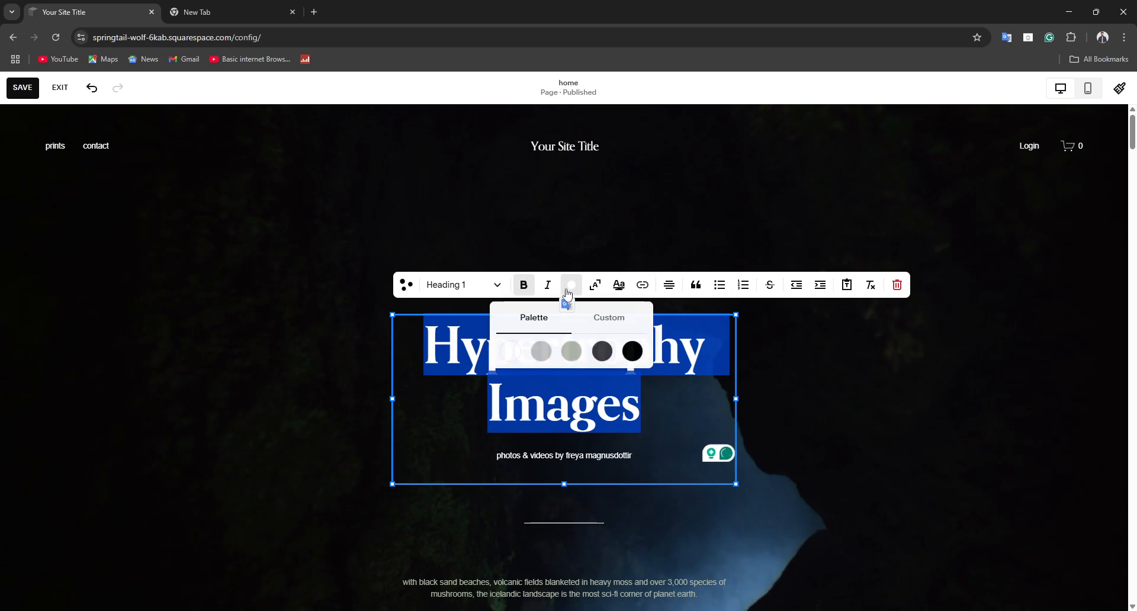
click(601, 320)
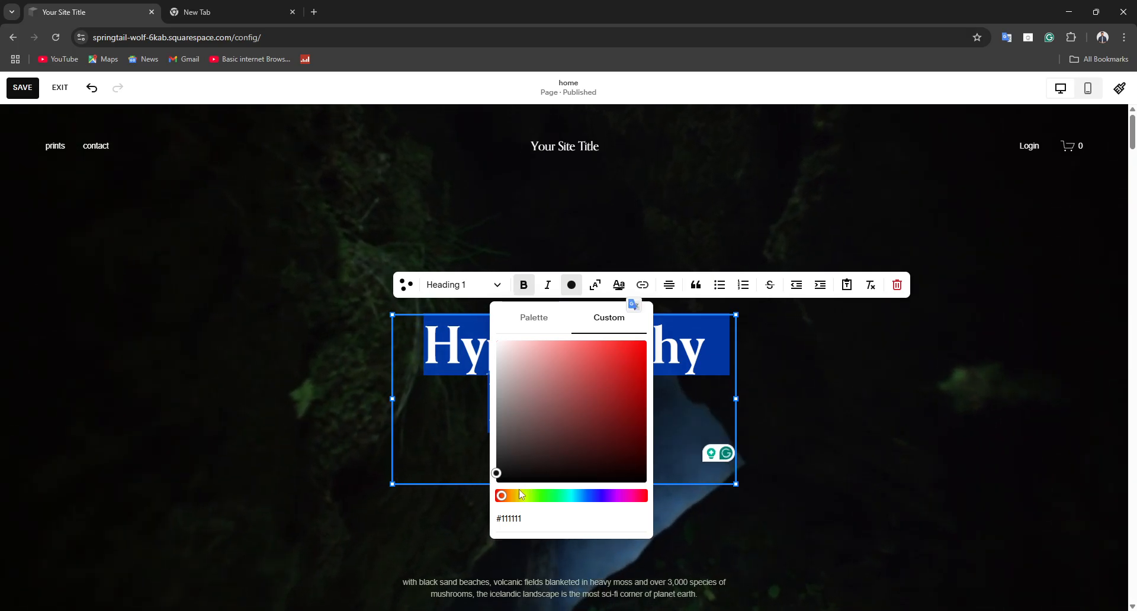
mouse_move(496, 473)
mouse_down()
mouse_move(510, 464)
mouse_move(501, 459)
mouse_up()
click(496, 474)
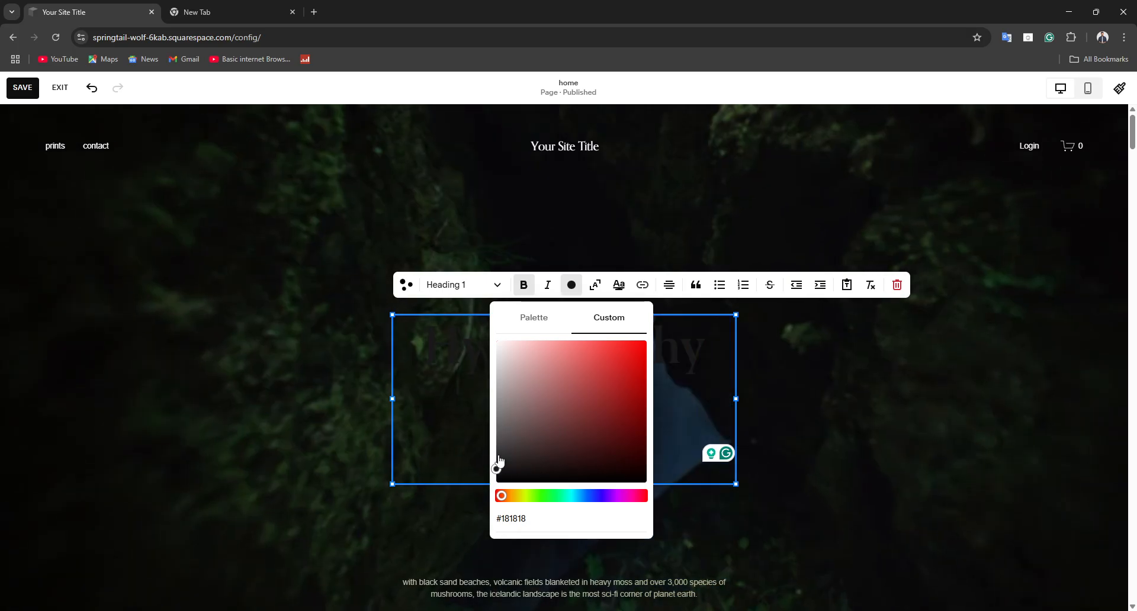
click(502, 496)
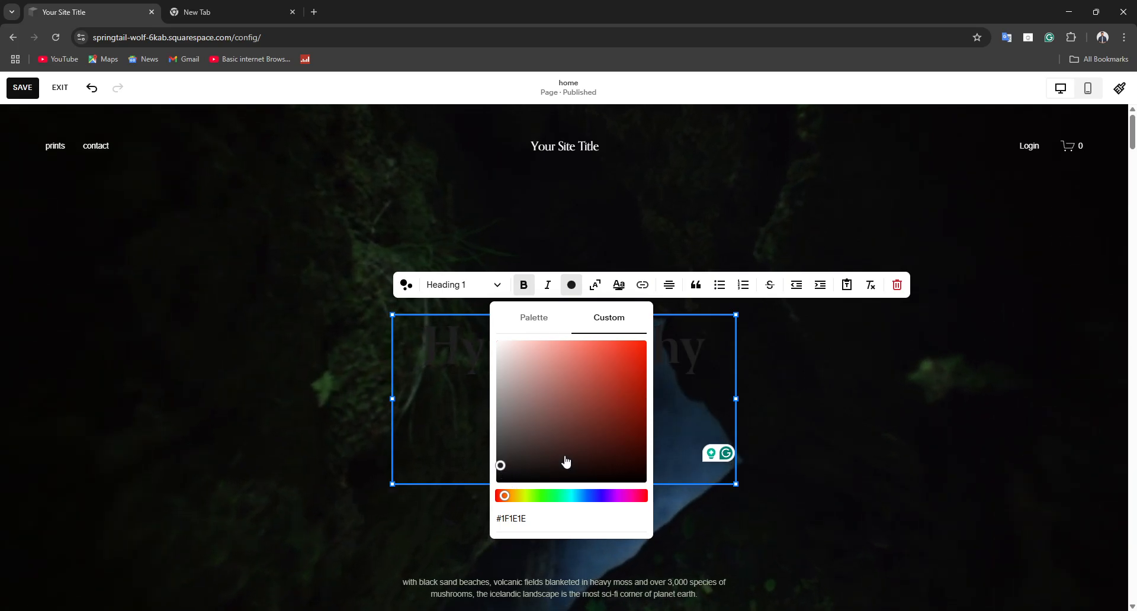
click(604, 371)
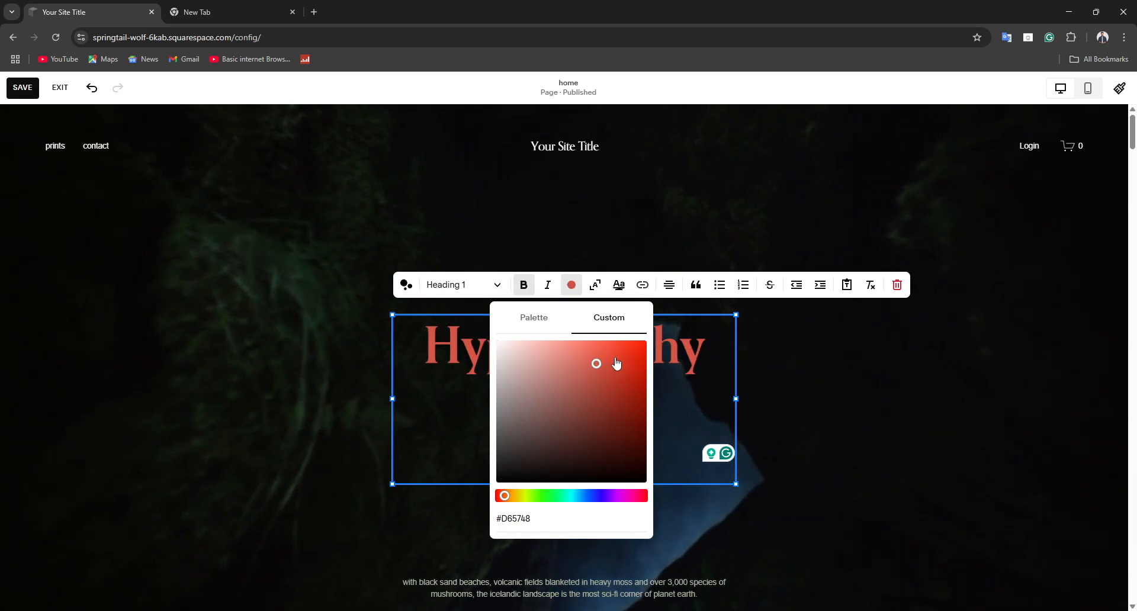
drag(604, 370, 600, 400)
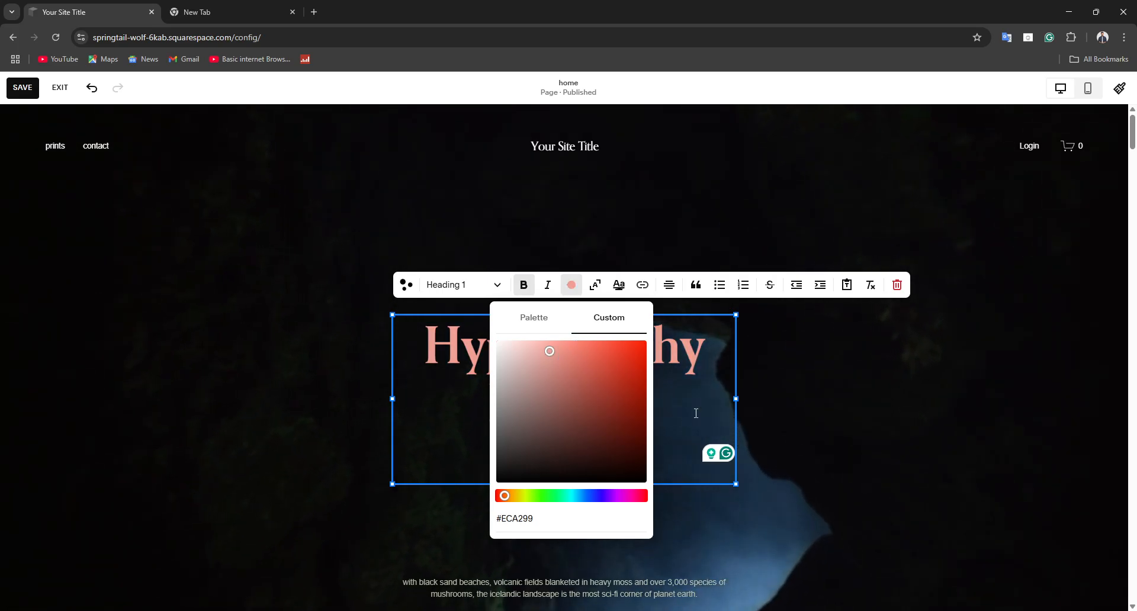
click(934, 444)
scroll(545, 373, down, 5)
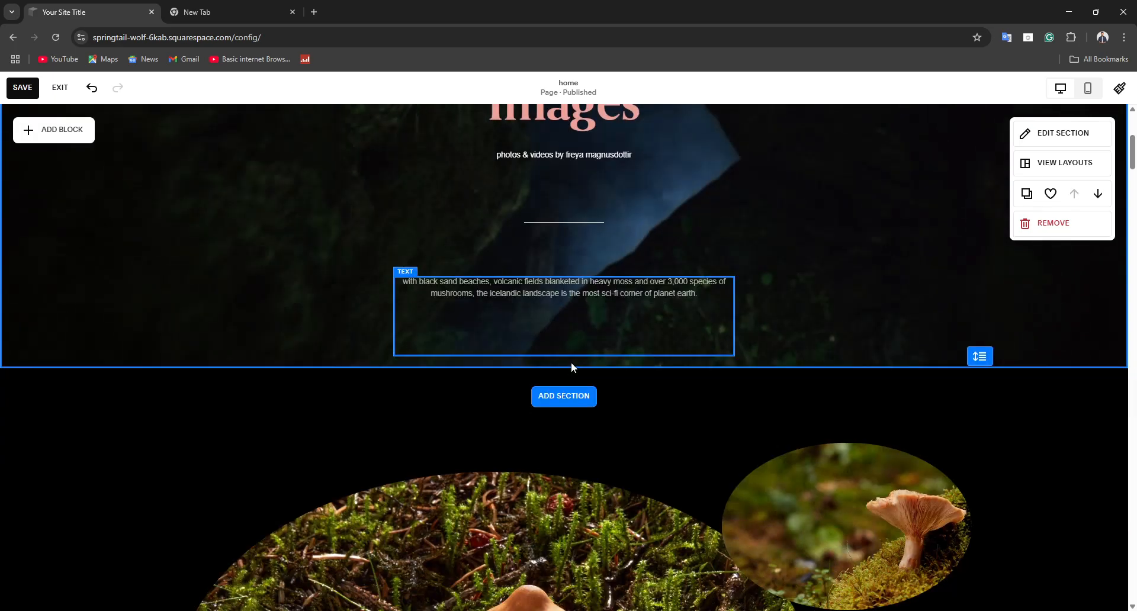
scroll(571, 367, up, 4)
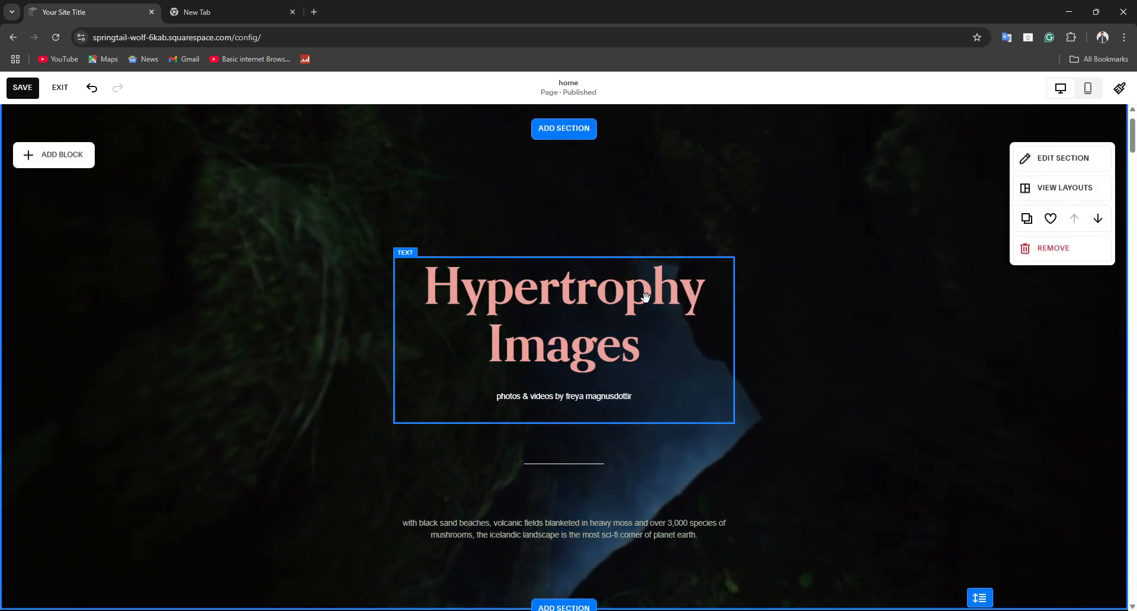
scroll(643, 311, down, 4)
click(543, 313)
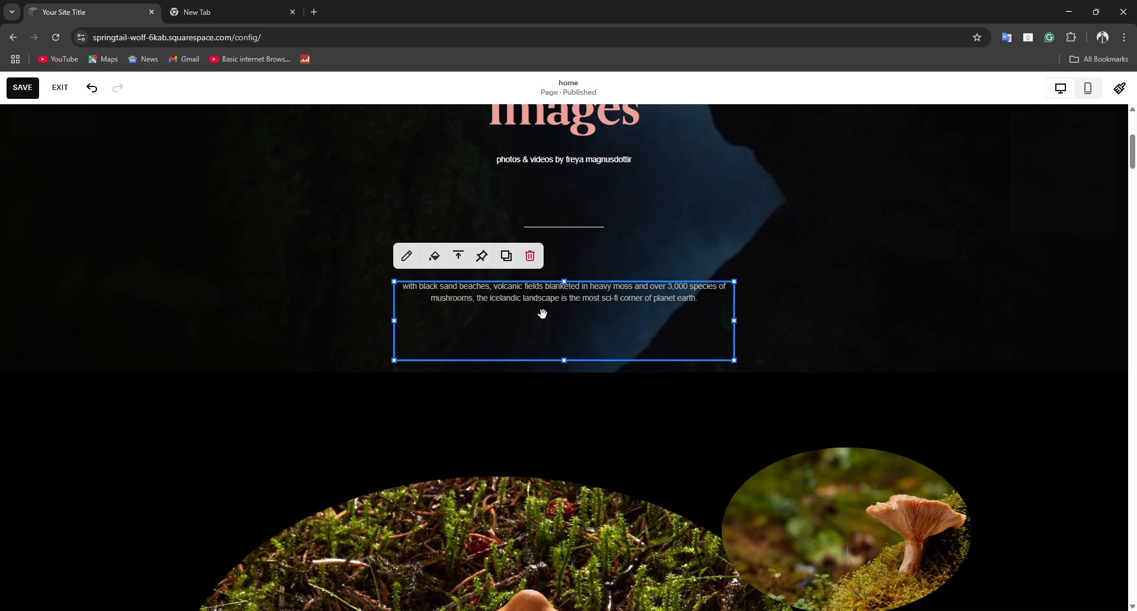
click(514, 220)
scroll(544, 212, up, 5)
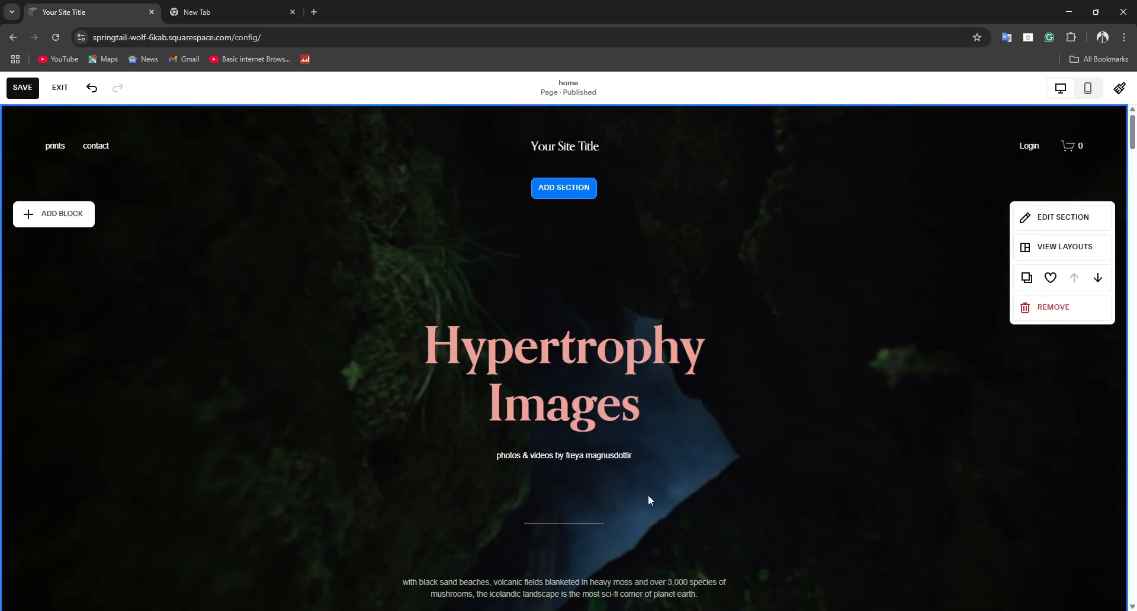
Try the Heading 4 style on the "Hypertrophy Images" heading and return it to Heading 1.
click(561, 454)
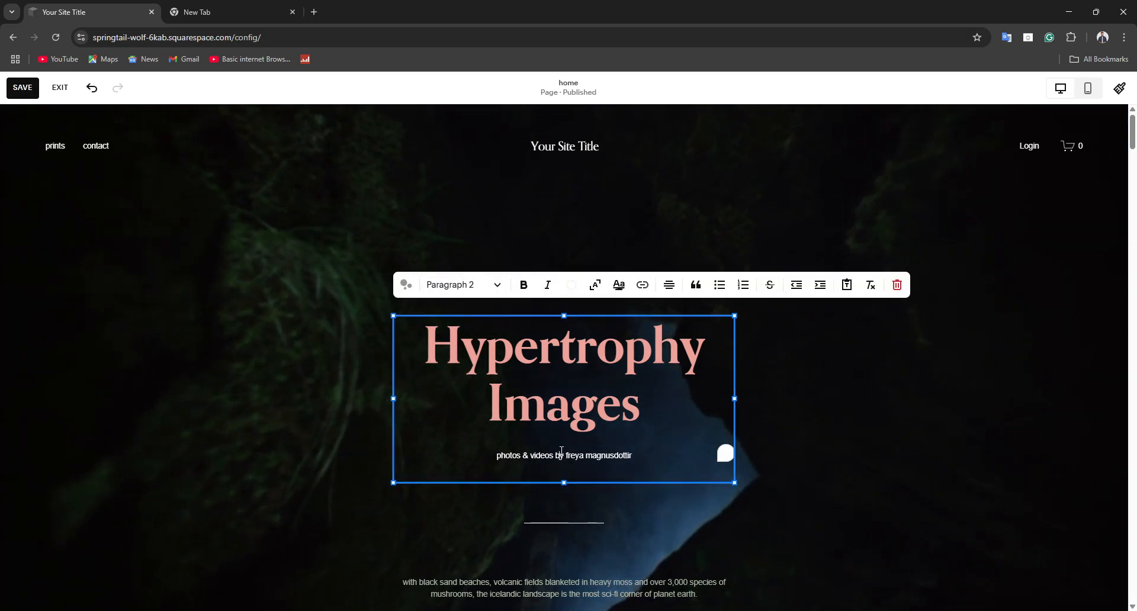
triple_click(506, 379)
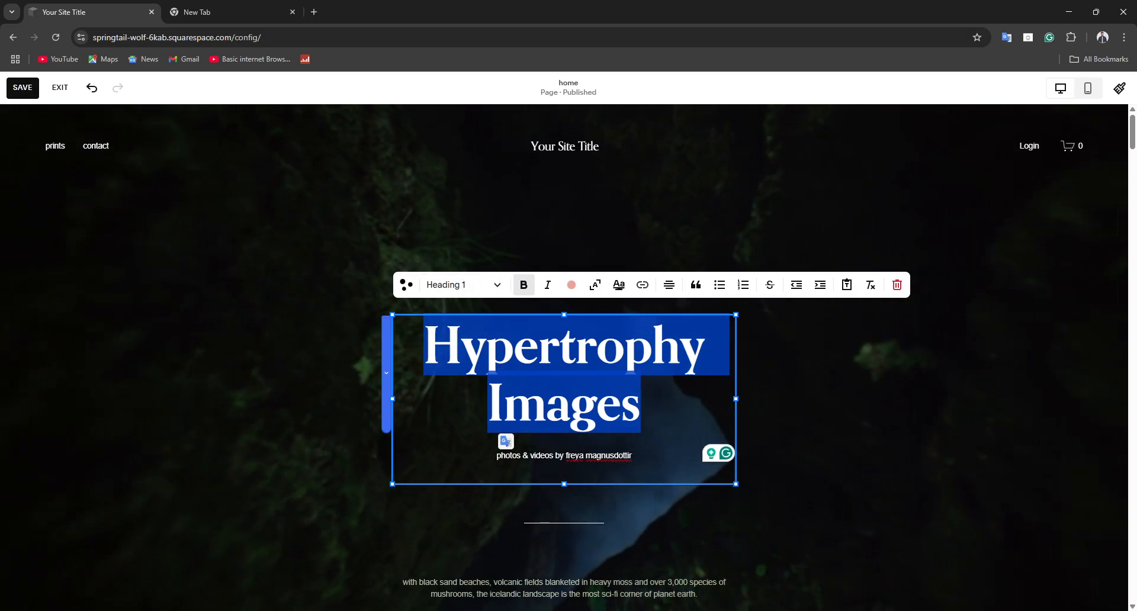
click(495, 287)
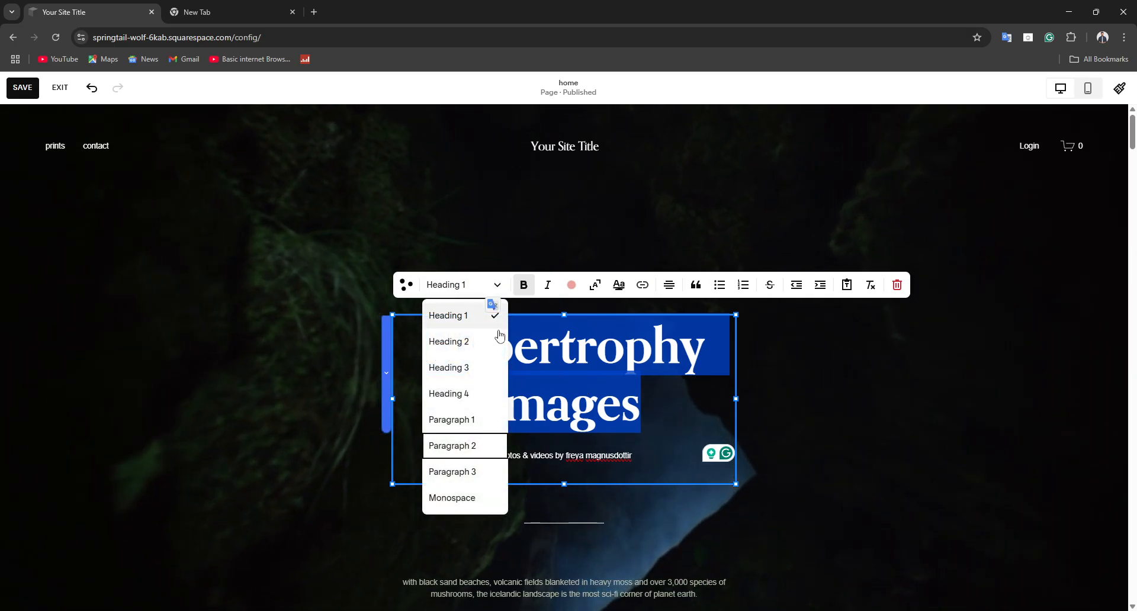
click(445, 393)
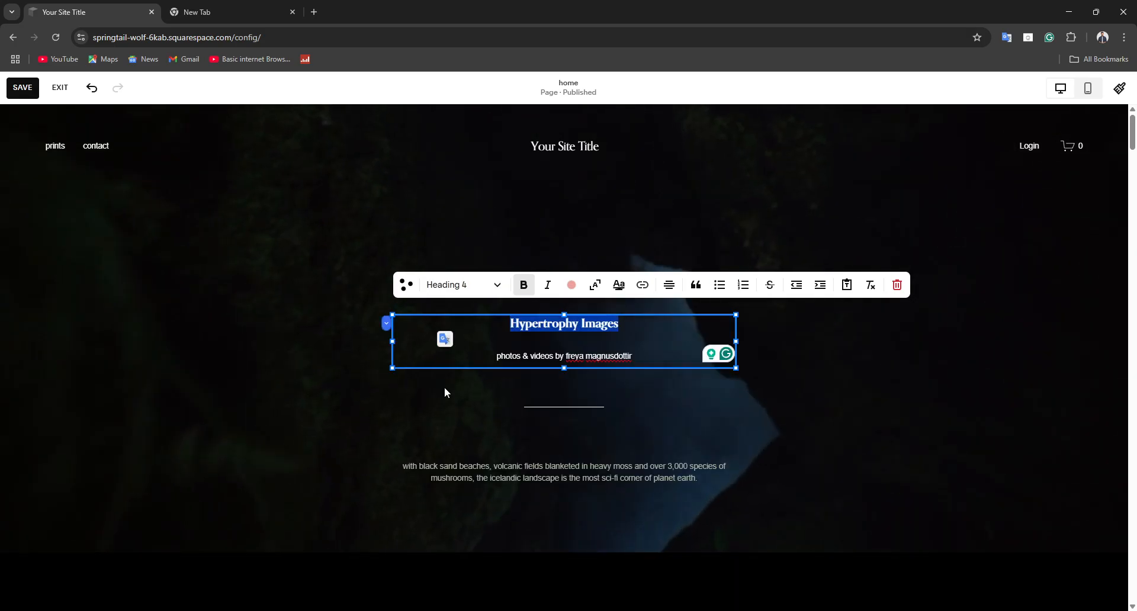
click(491, 289)
drag(444, 341, 443, 318)
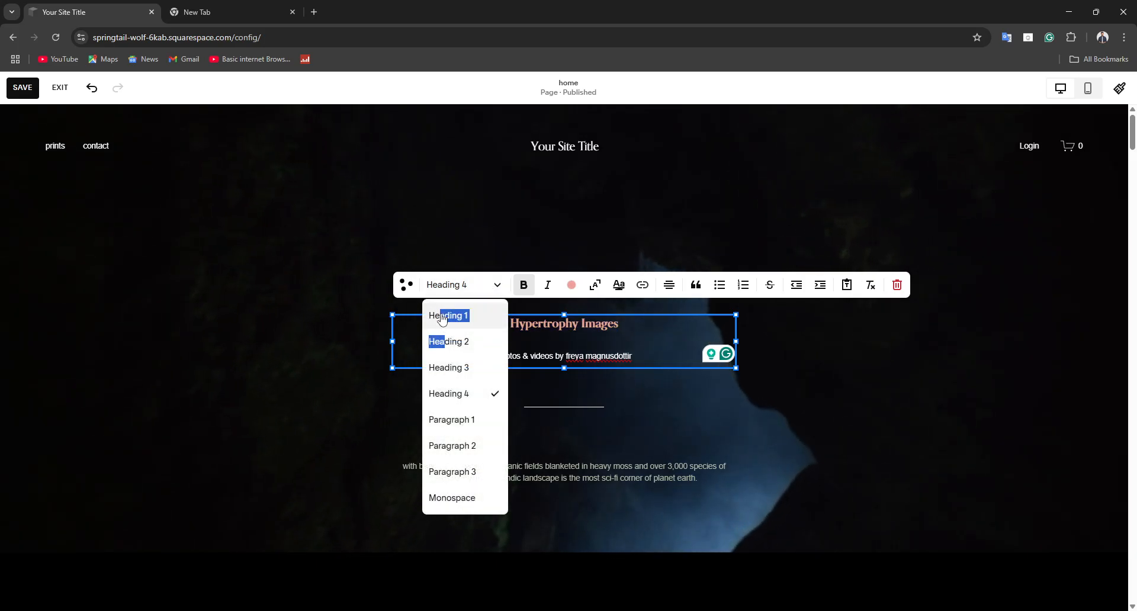
click(442, 316)
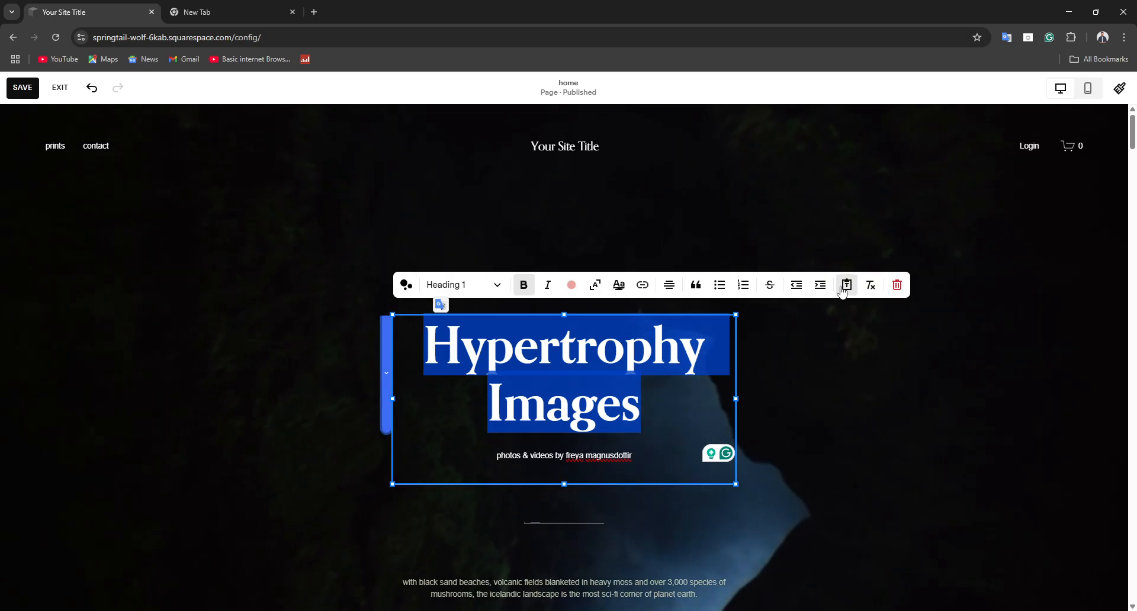
click(820, 345)
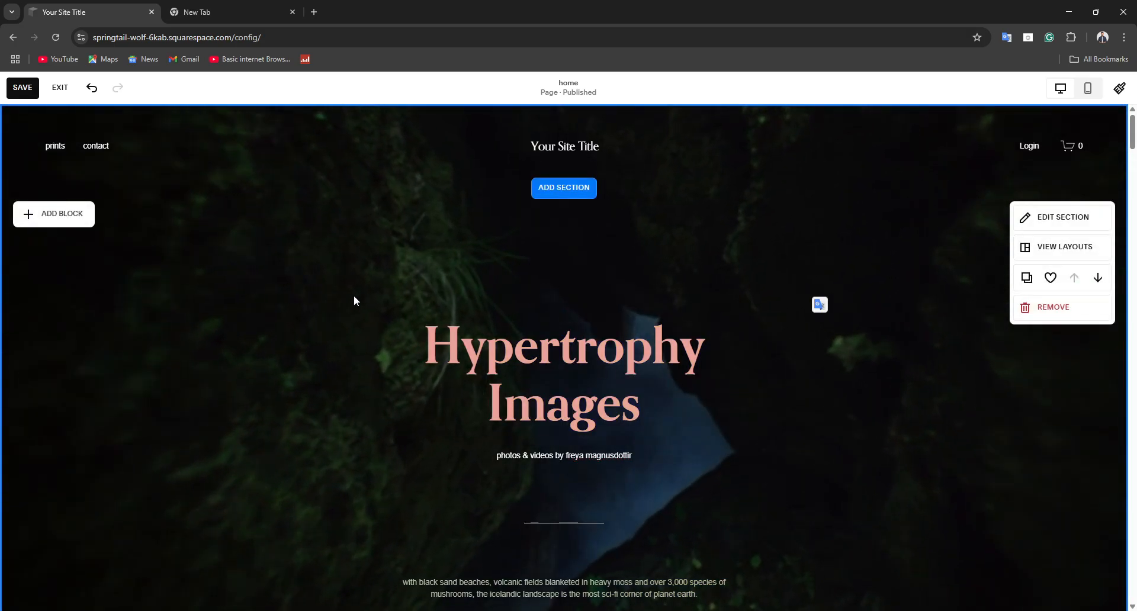
Delete the demo mushroom photo from the large oval image block below the banner.
scroll(351, 260, down, 10)
click(459, 275)
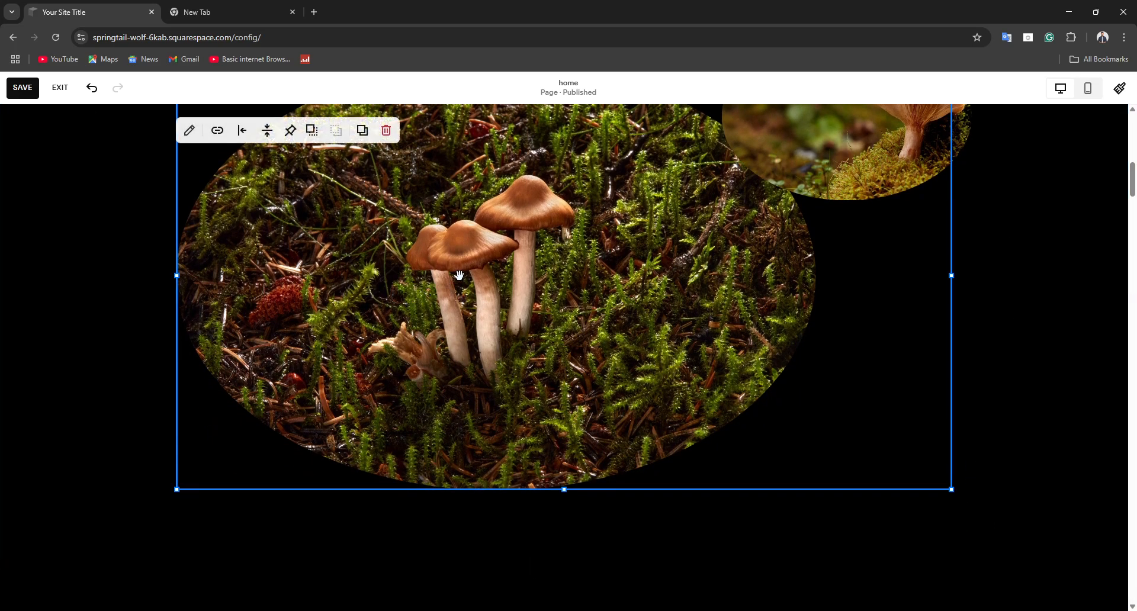
scroll(430, 410, up, 4)
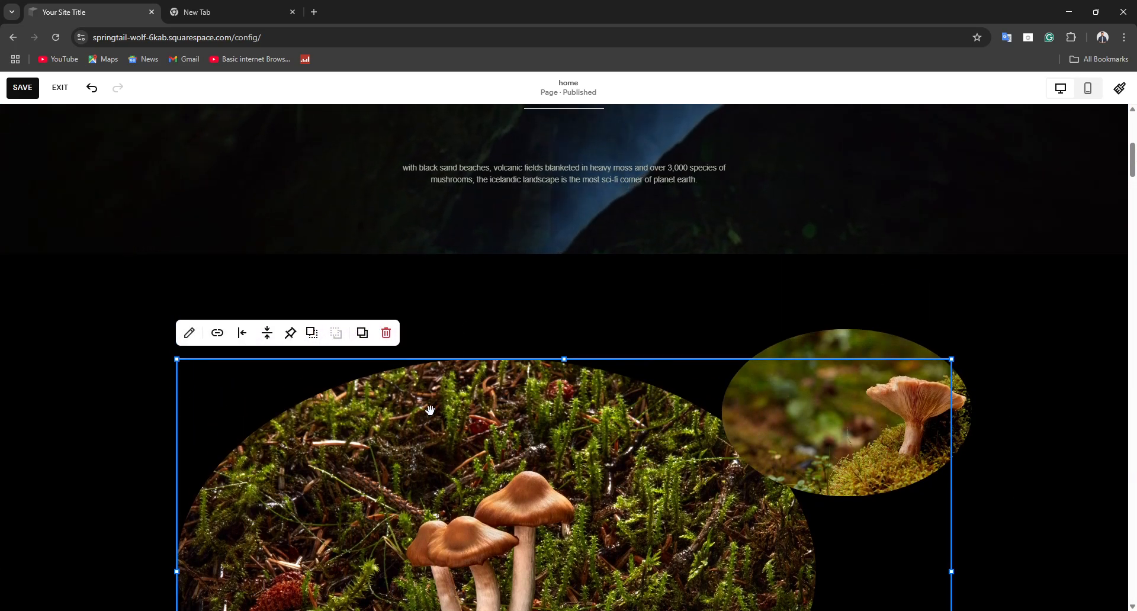
double_click(414, 442)
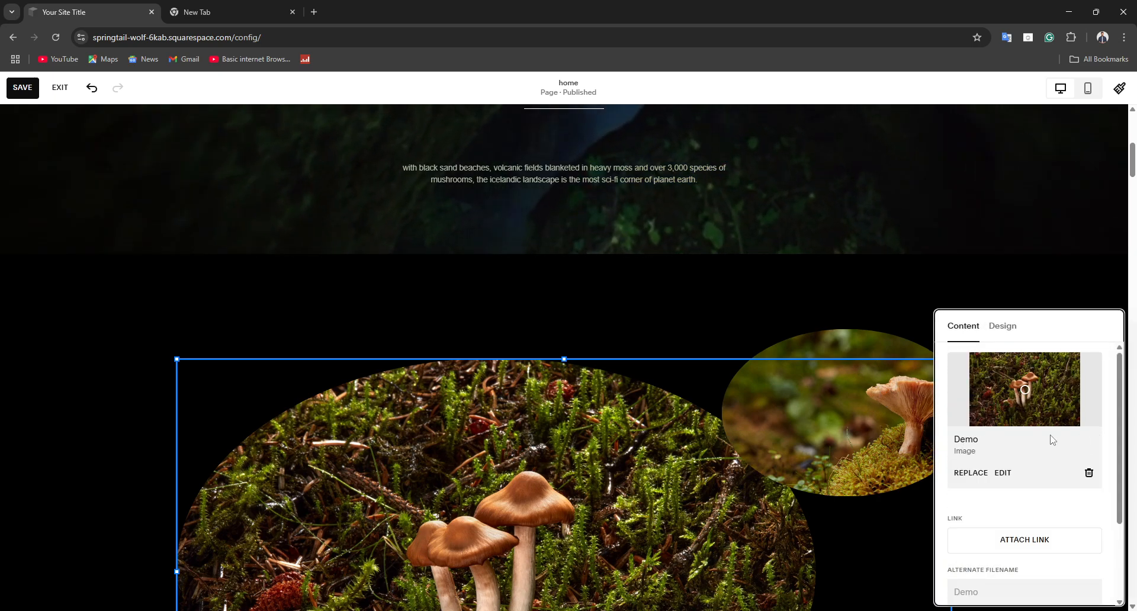
click(1088, 473)
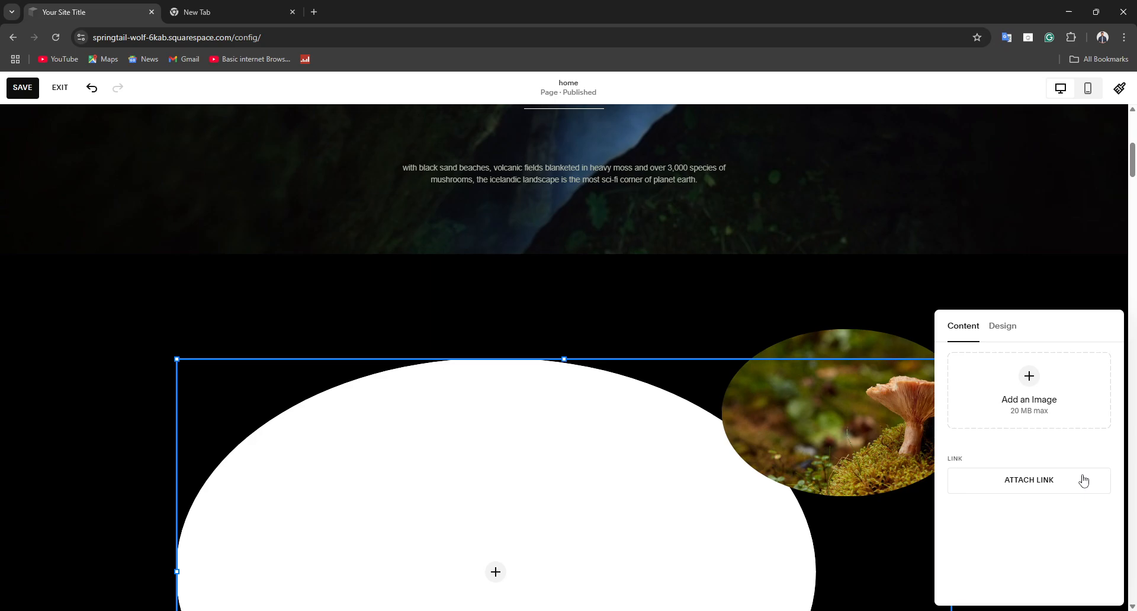
Fill the emptied large oval image block with the free stock photo of dark blue-grey terrain with branching river channels.
scroll(498, 431, down, 4)
click(1021, 389)
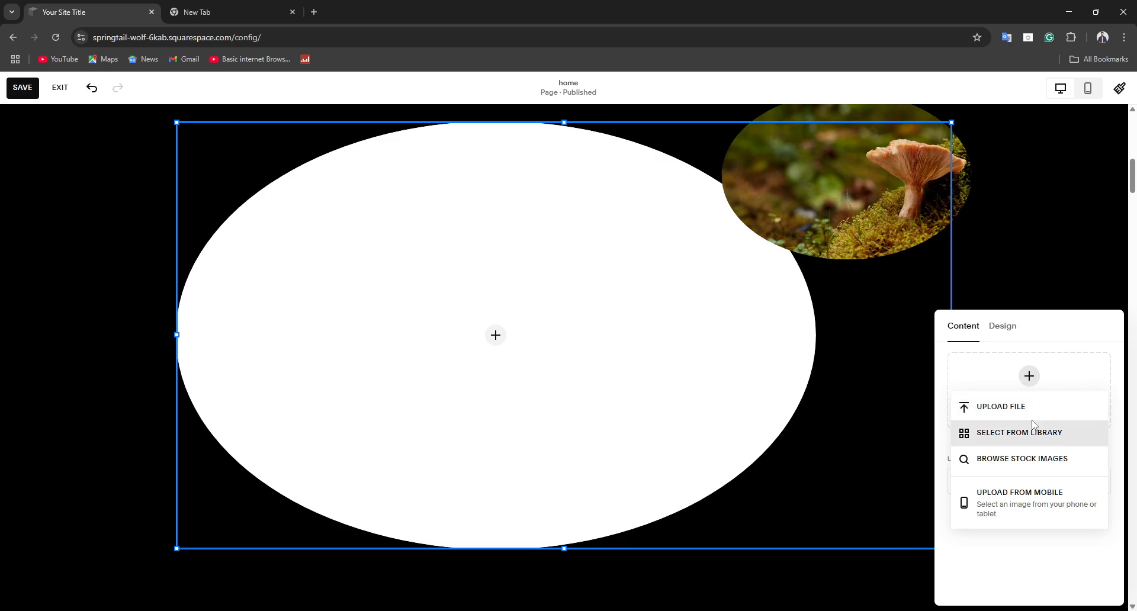
click(1020, 435)
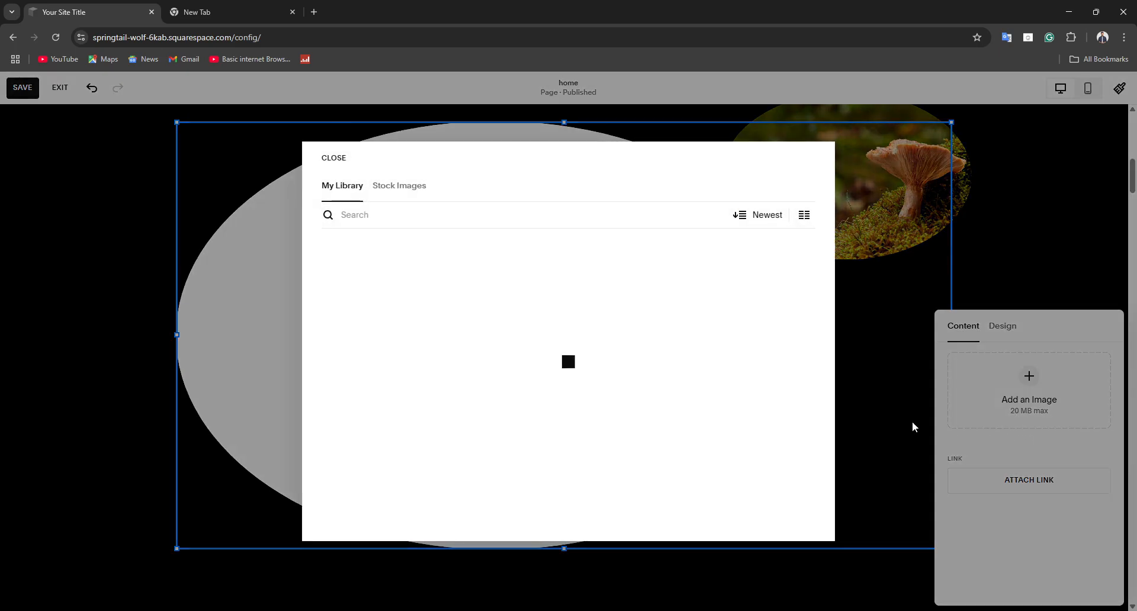
click(401, 202)
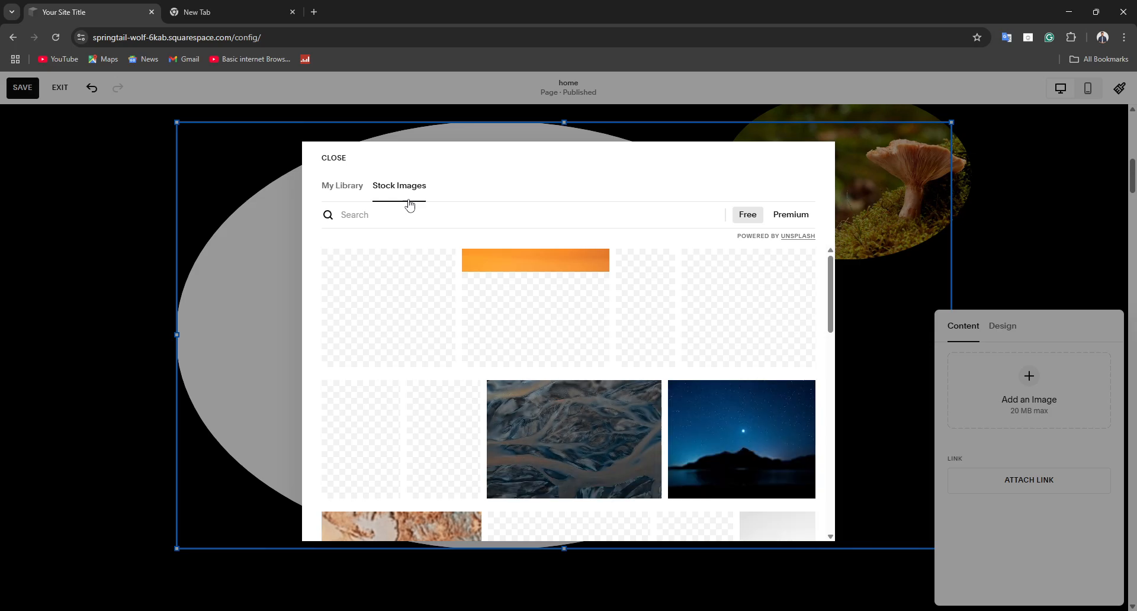
click(525, 431)
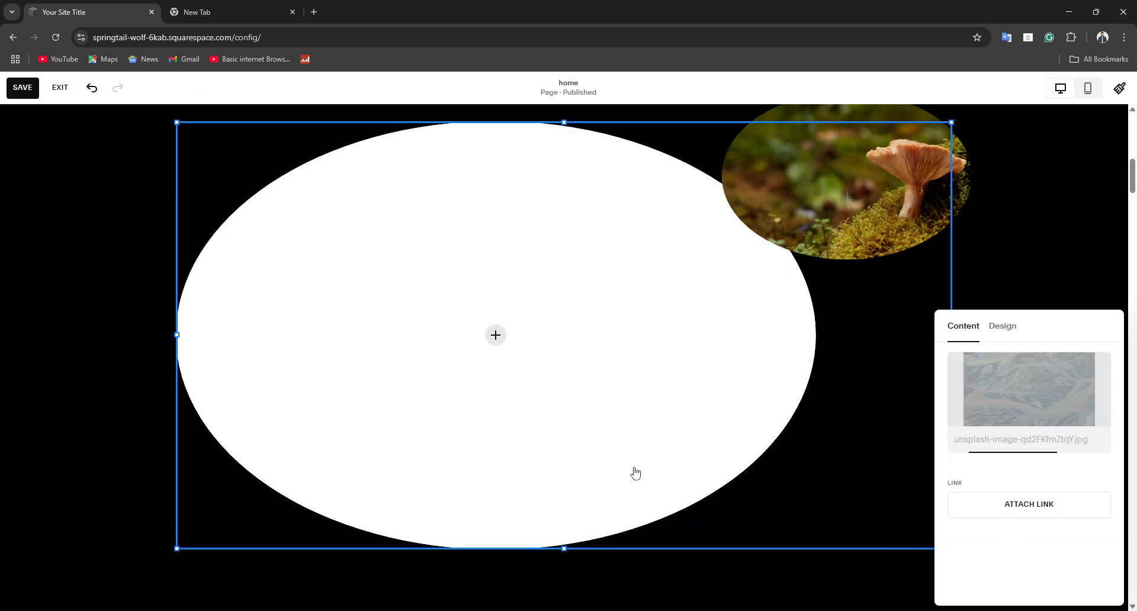
click(256, 5)
click(109, 10)
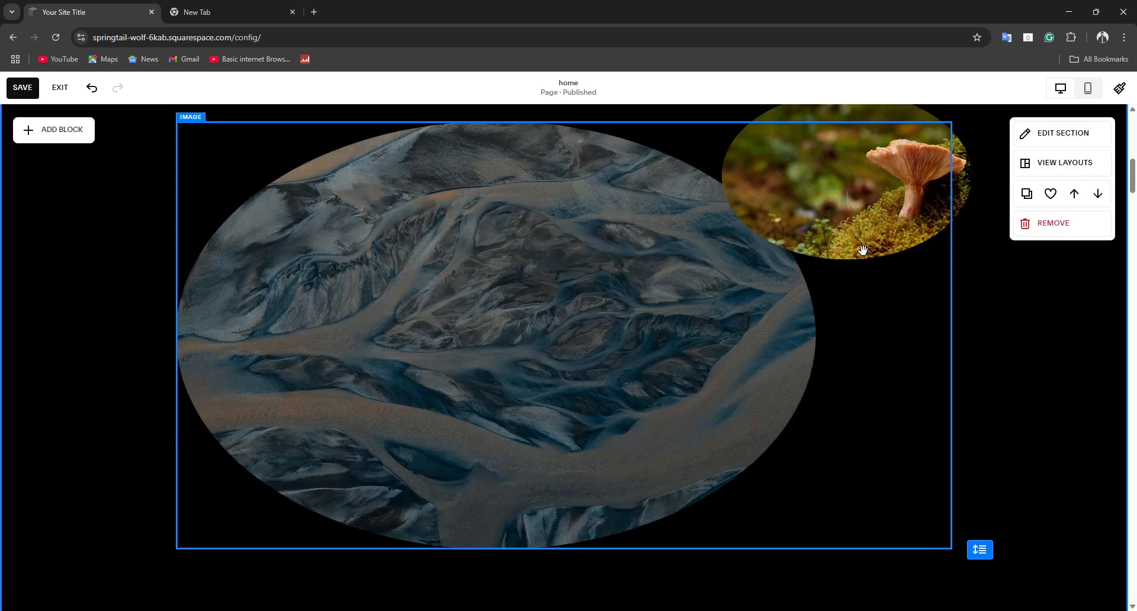
Replace the mushroom photo in the small oval image block with the uploaded waist-up portrait of a man from Downloads.
double_click(810, 250)
scroll(784, 386, up, 3)
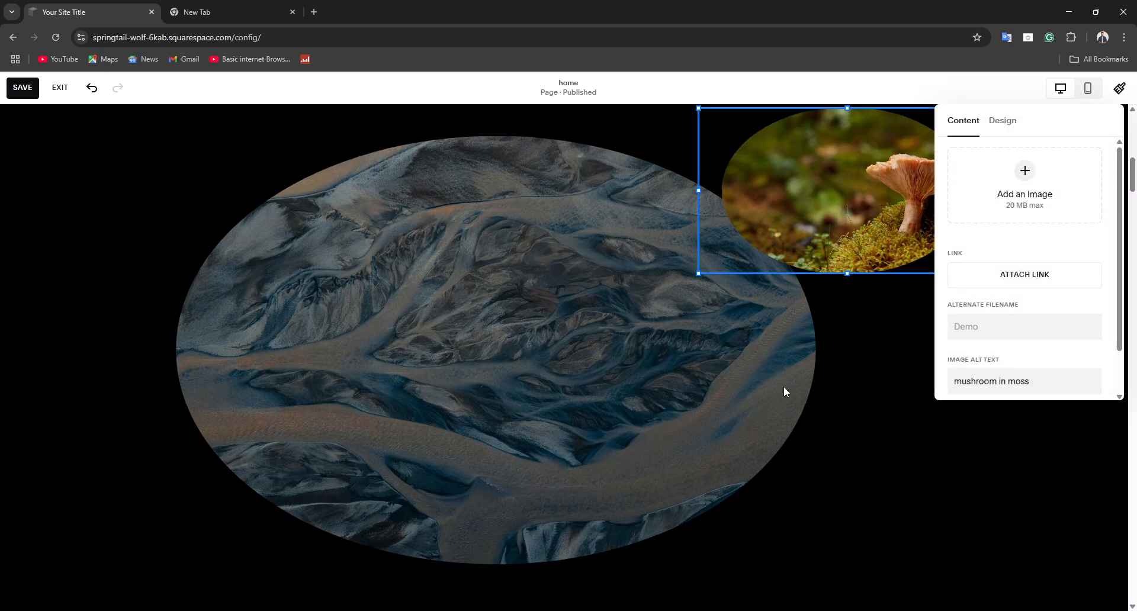
click(1089, 270)
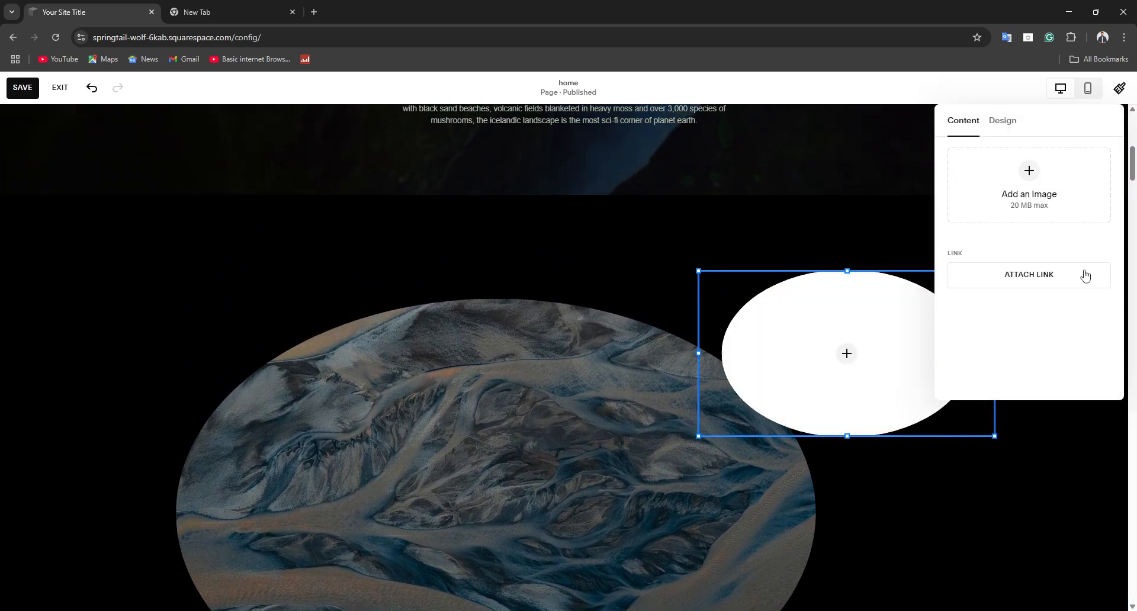
click(1028, 136)
click(990, 201)
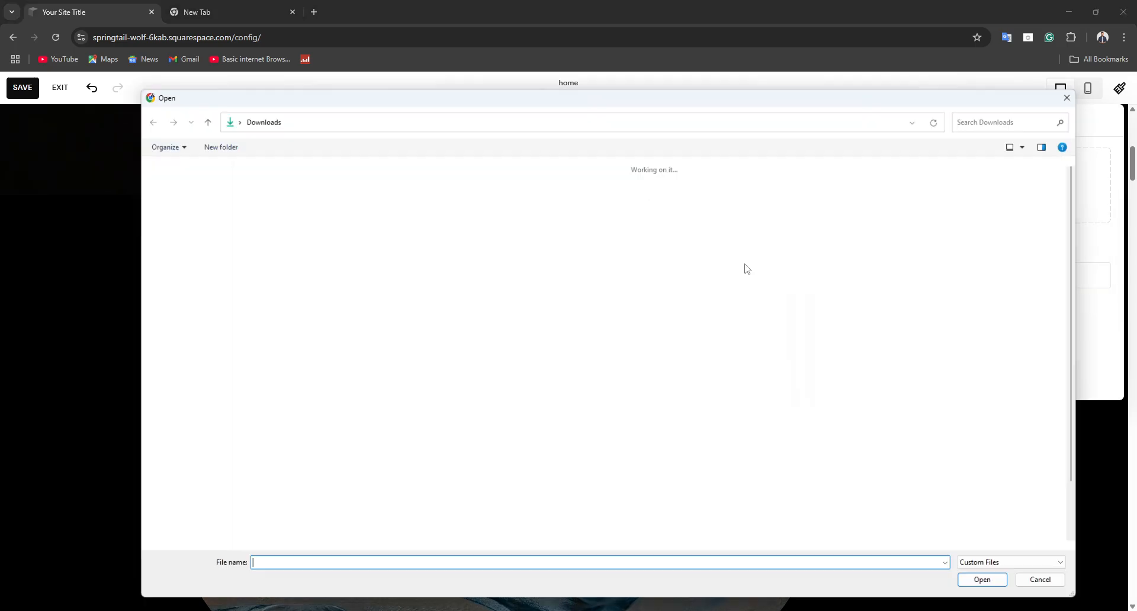
click(247, 212)
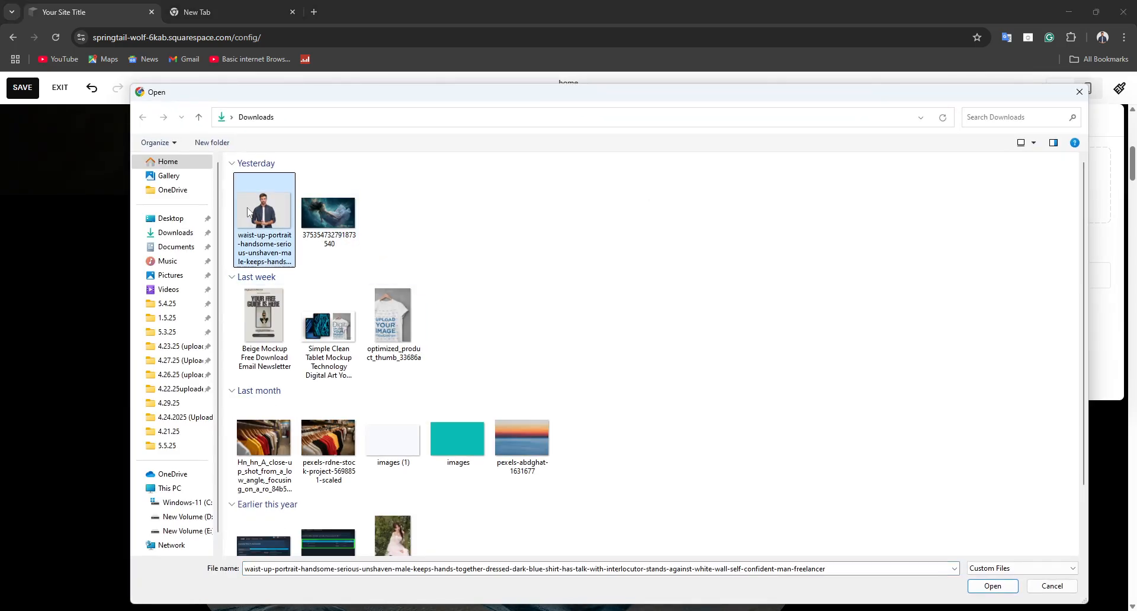
click(992, 586)
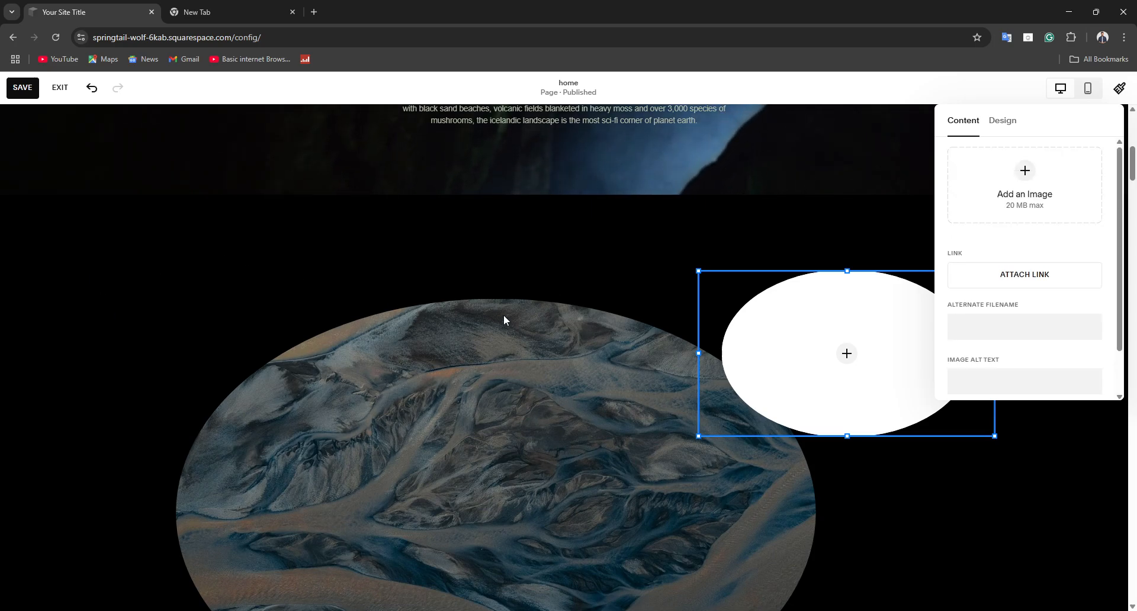
click(240, 270)
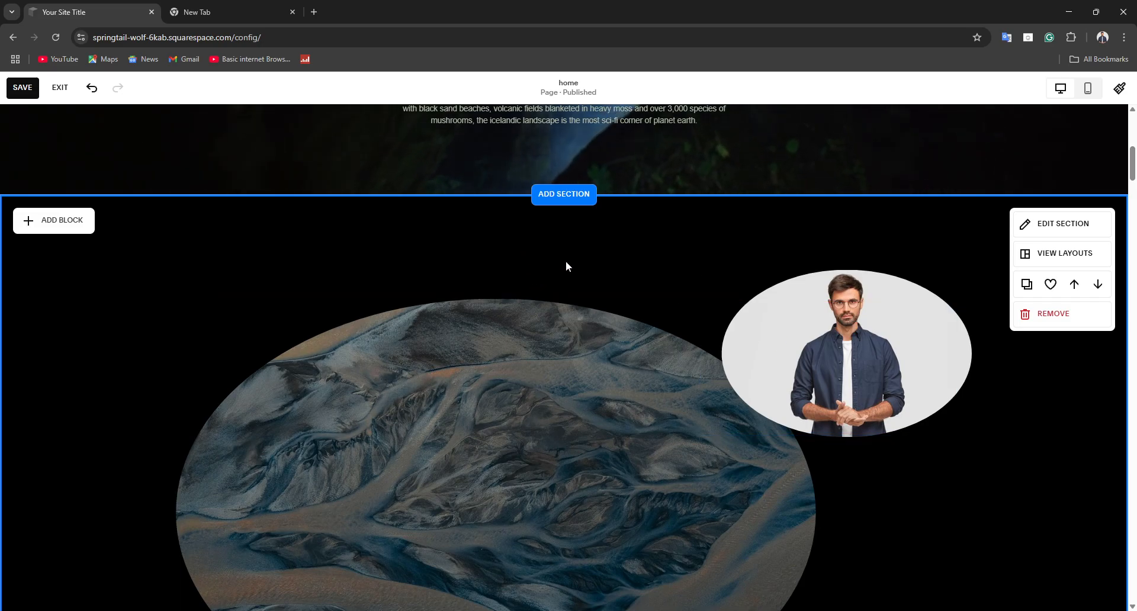
Remove the demo mushroom video from the video block below the "mushrooms dot the landscape" heading.
scroll(663, 319, down, 1)
scroll(663, 319, down, 5)
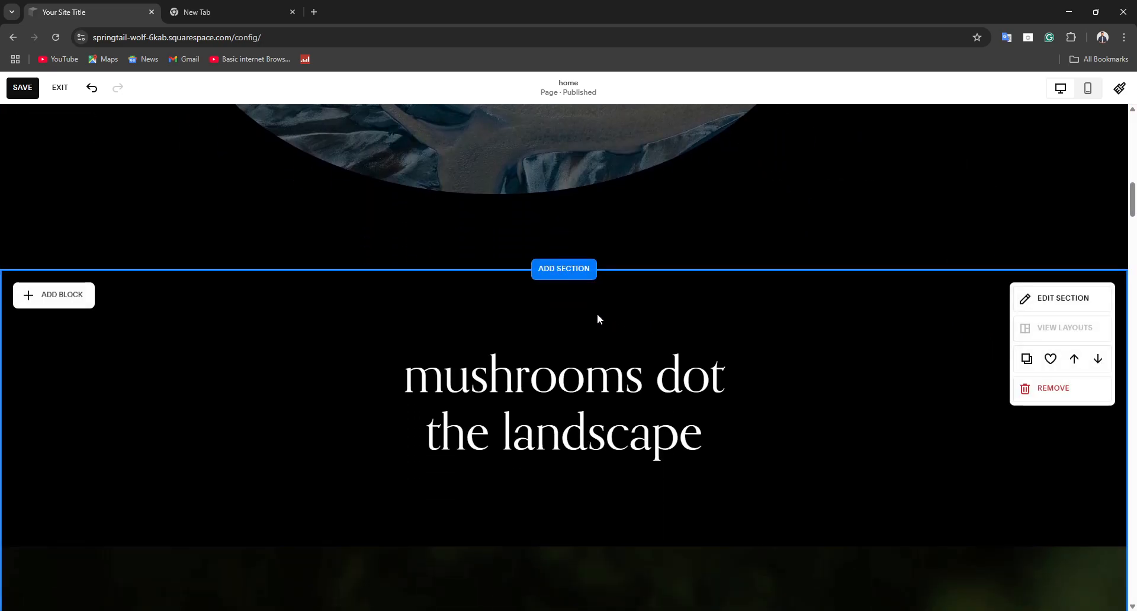
scroll(569, 350, down, 3)
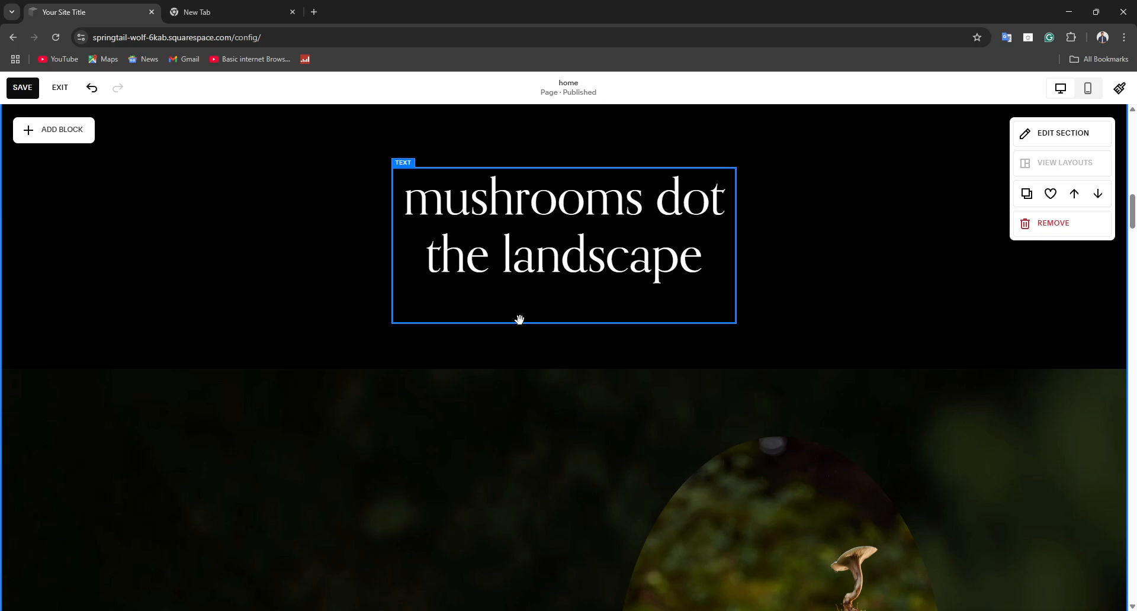
scroll(551, 439, down, 12)
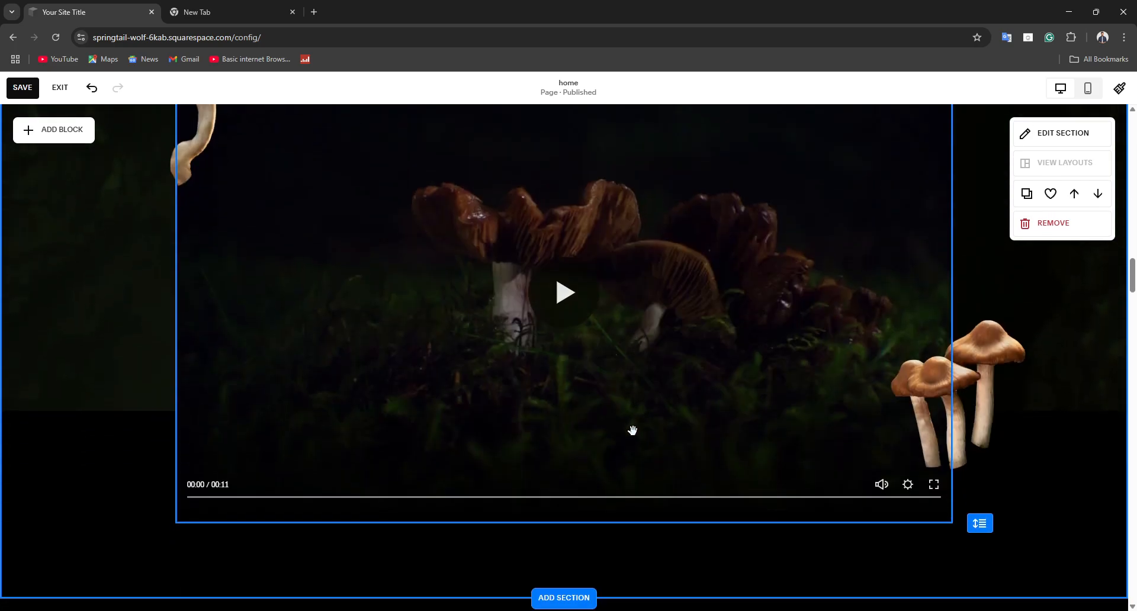
scroll(628, 426, up, 2)
click(604, 341)
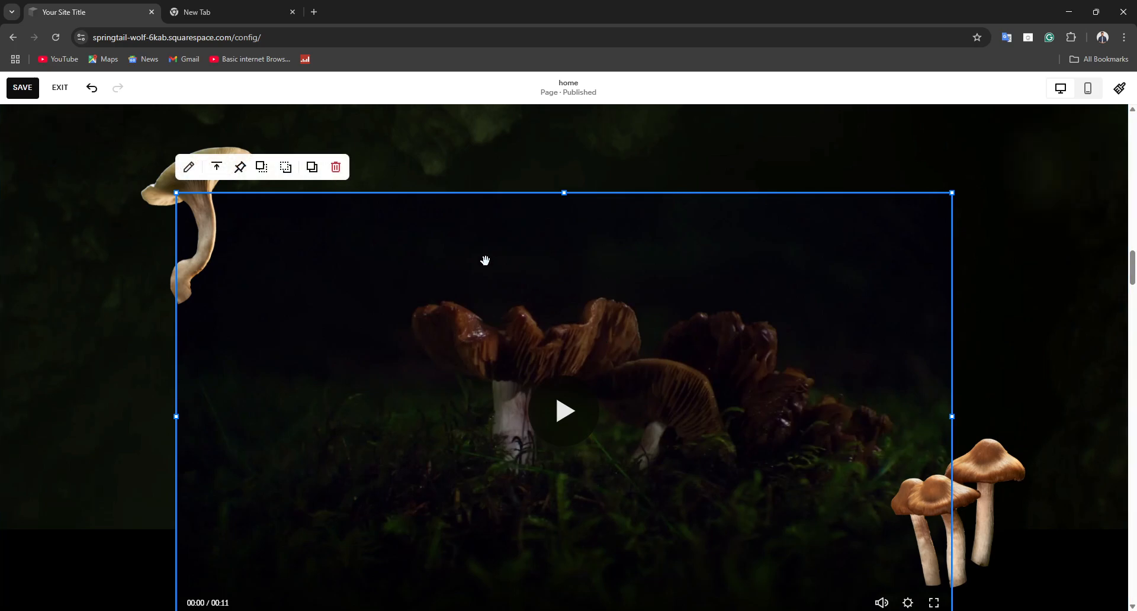
double_click(720, 313)
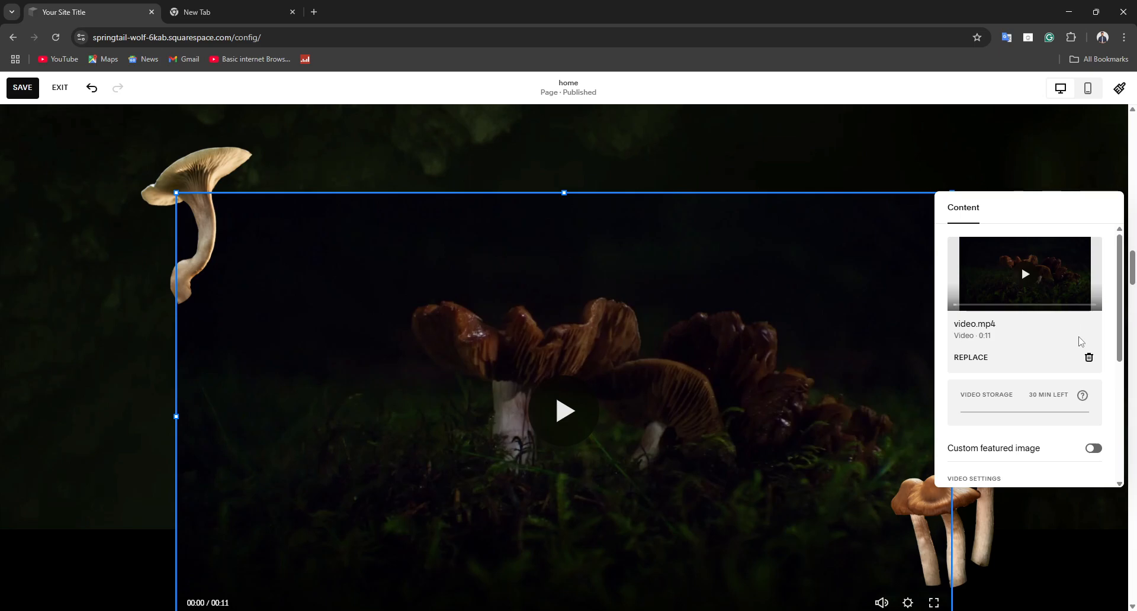
click(1081, 363)
Check the site's video library for a file to use in the empty video block.
click(1018, 261)
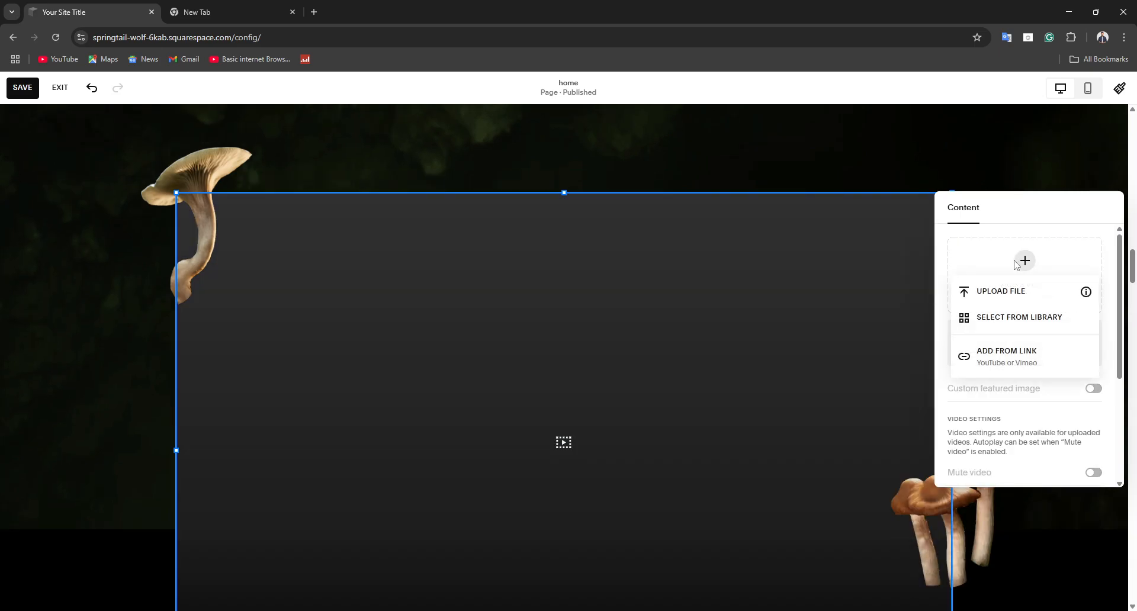
click(966, 319)
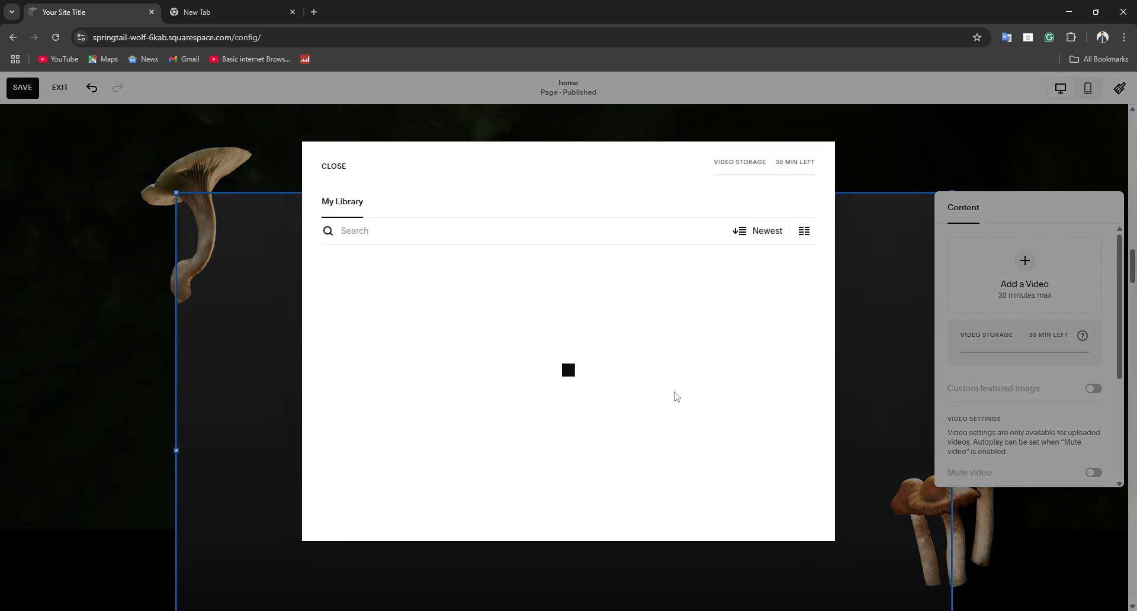
click(906, 203)
click(1016, 257)
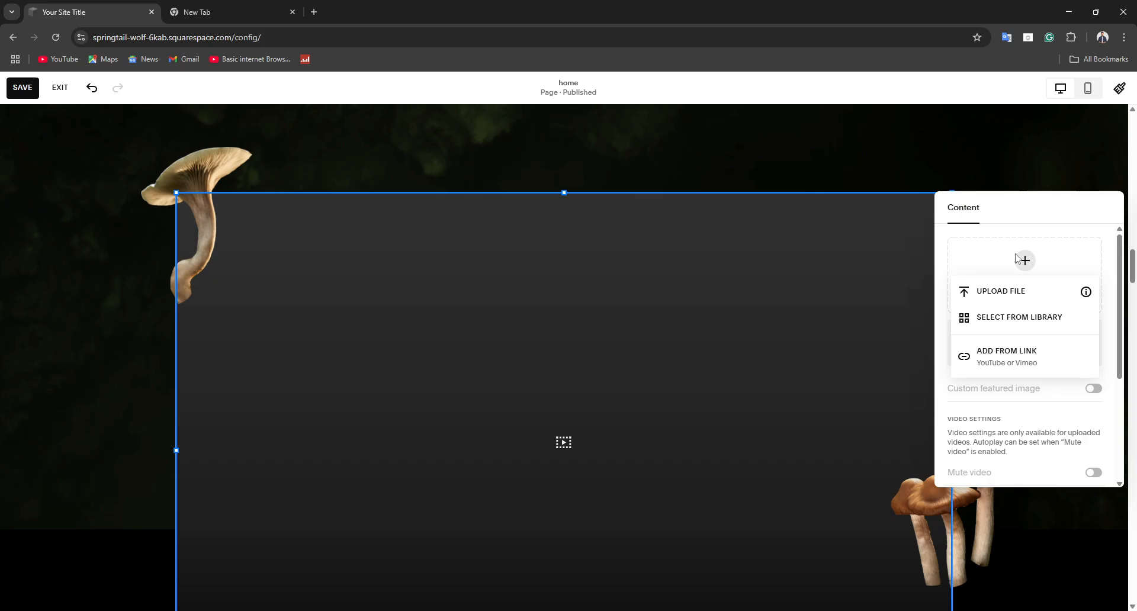
click(985, 321)
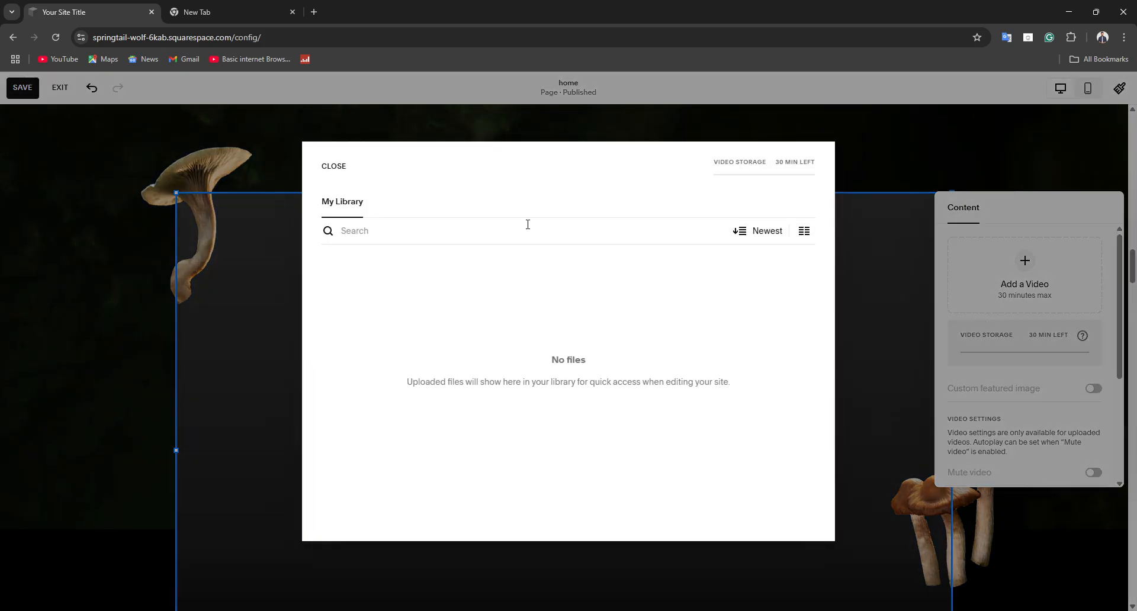
click(918, 202)
Upload the "Digital products" video from Downloads into the empty video block.
click(1030, 283)
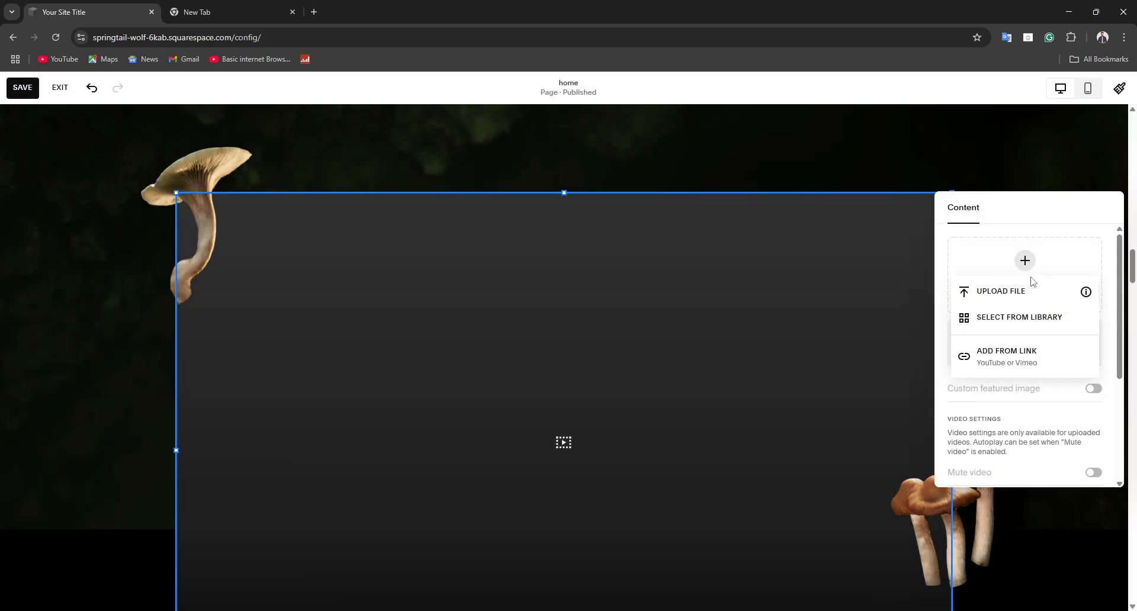
click(1013, 291)
click(245, 353)
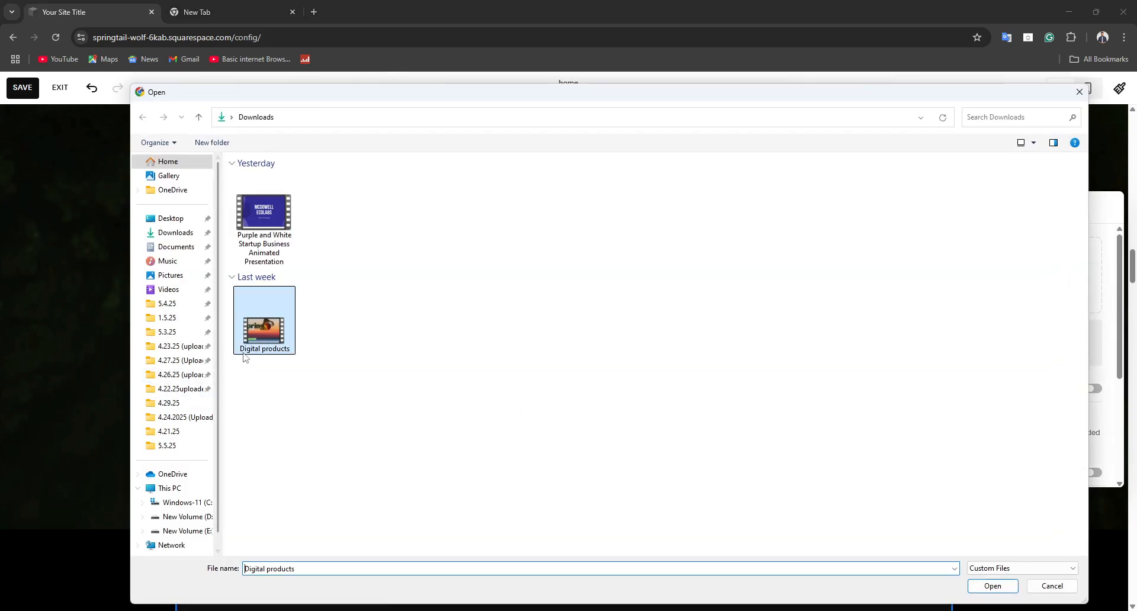
click(991, 586)
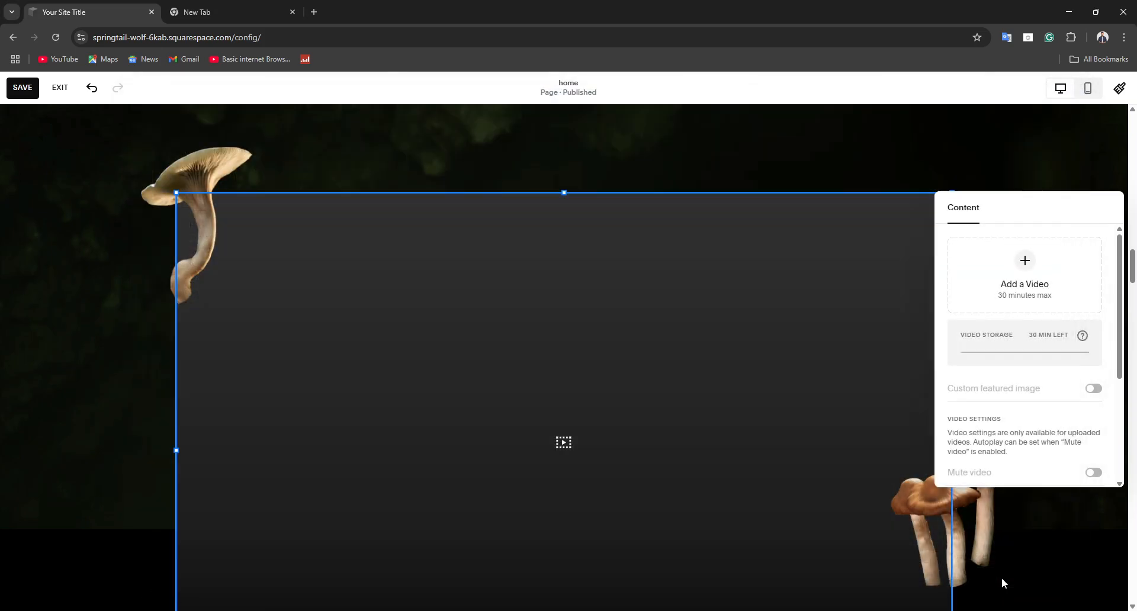
scroll(598, 510, down, 4)
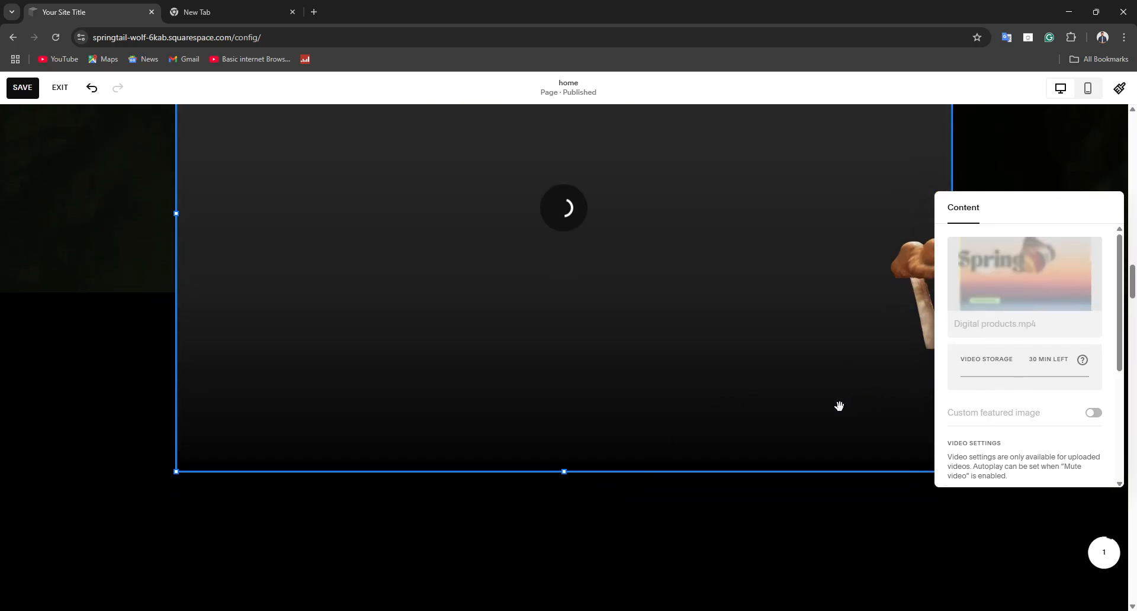
Examine the uploaded video's playback settings and the content settings of the large oval mushroom photo.
scroll(675, 346, up, 5)
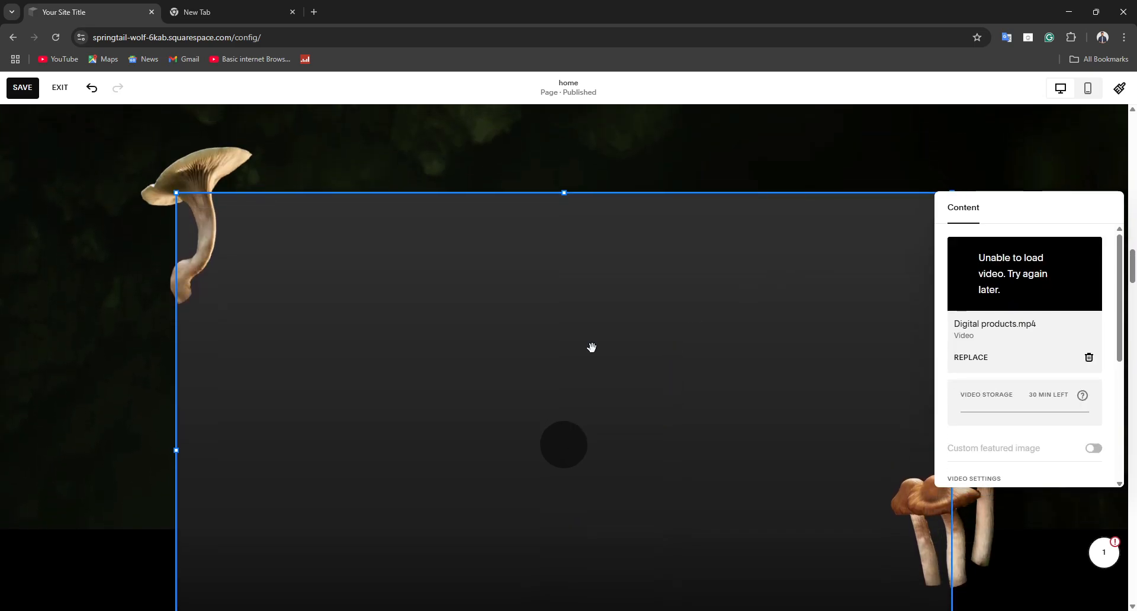
scroll(731, 397, up, 5)
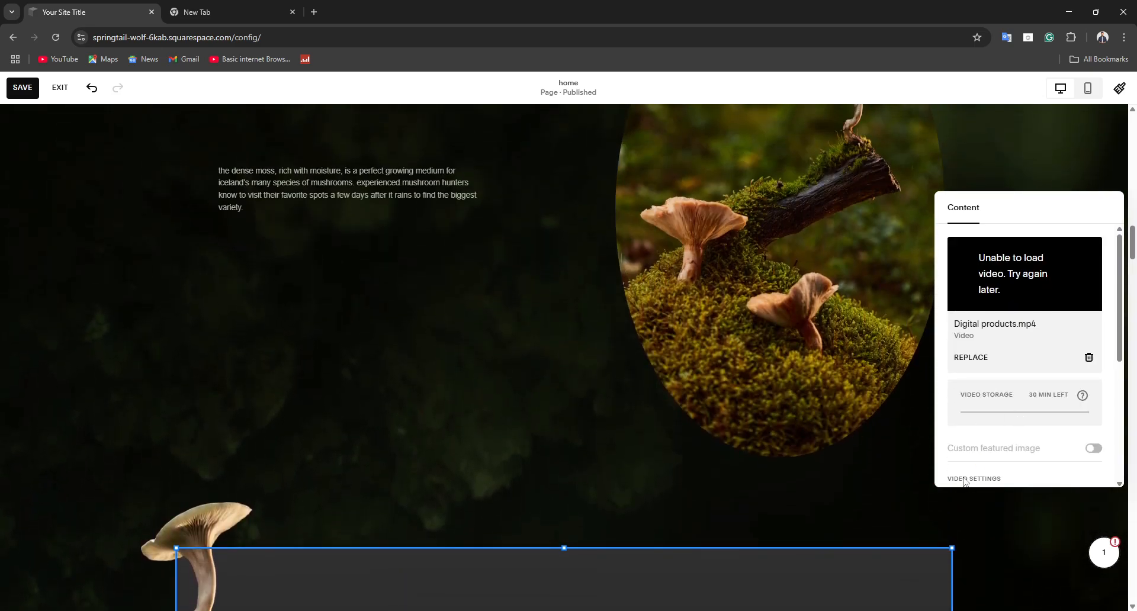
scroll(983, 450, down, 4)
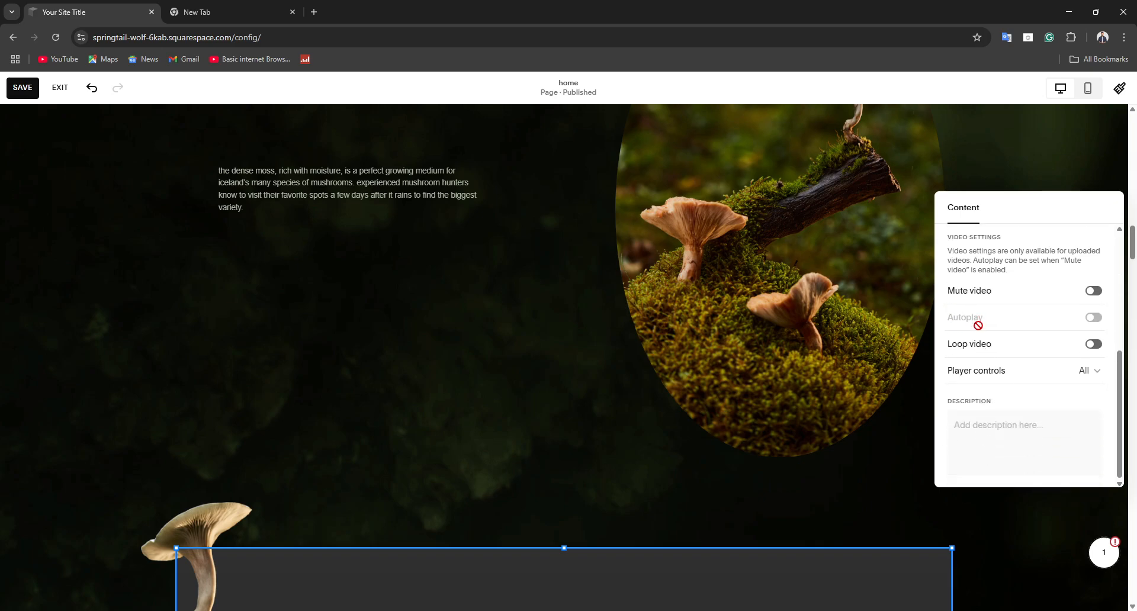
scroll(977, 325, up, 1)
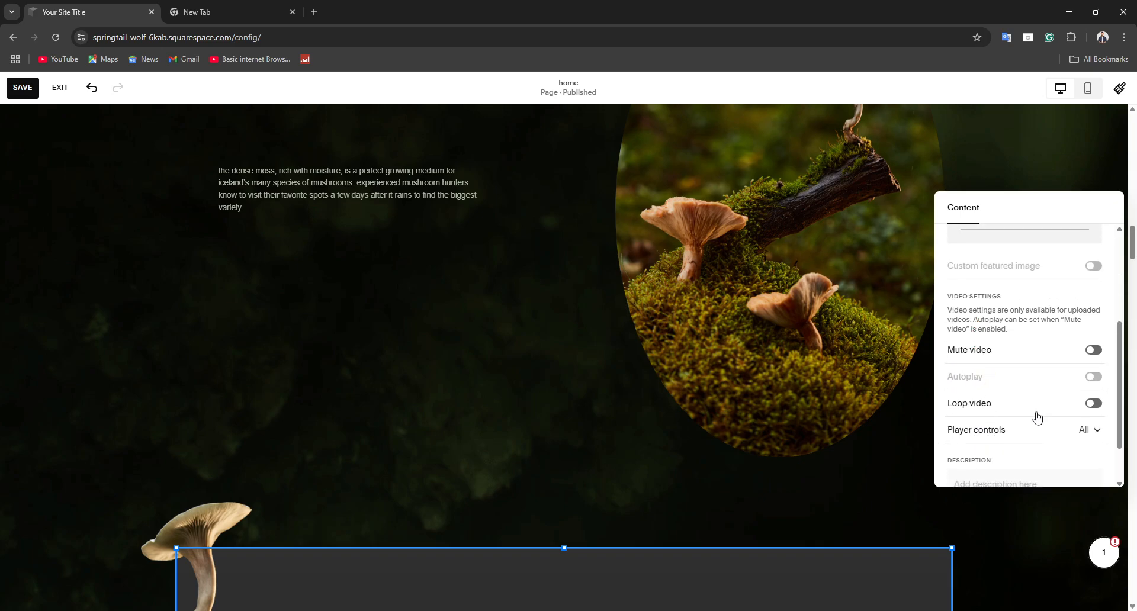
scroll(592, 309, up, 4)
click(774, 309)
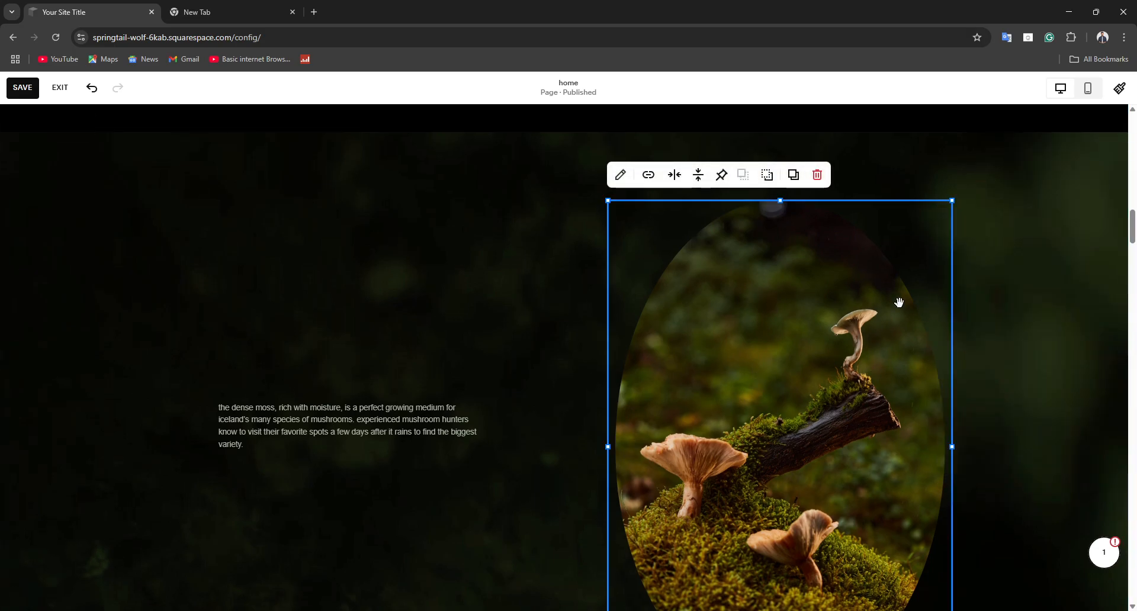
double_click(878, 301)
scroll(977, 355, down, 1)
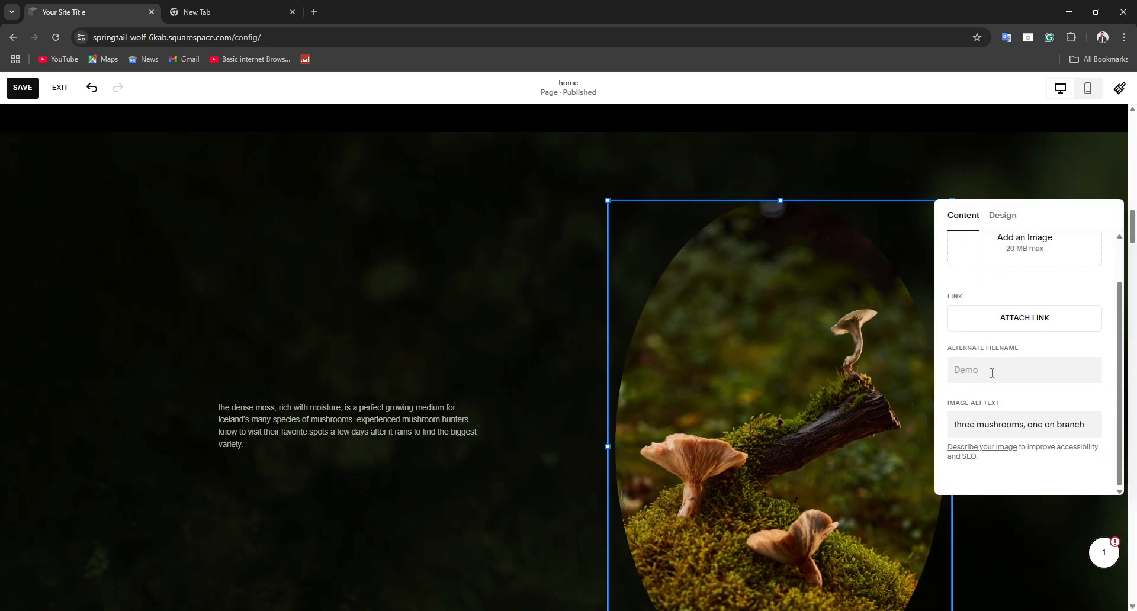
scroll(997, 424, up, 1)
scroll(1018, 407, down, 2)
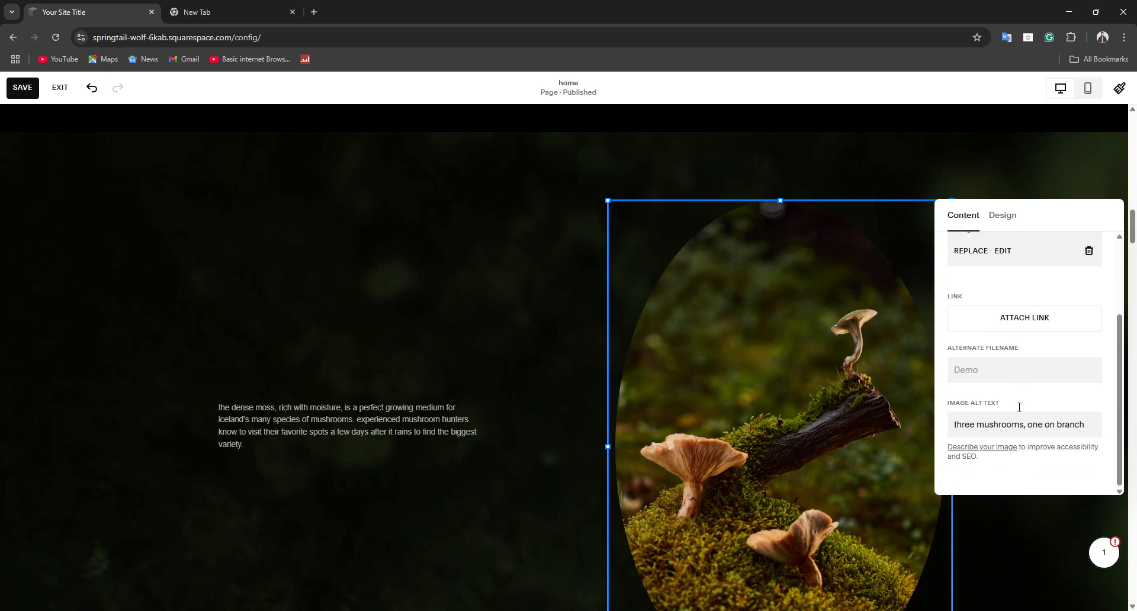
scroll(429, 317, up, 10)
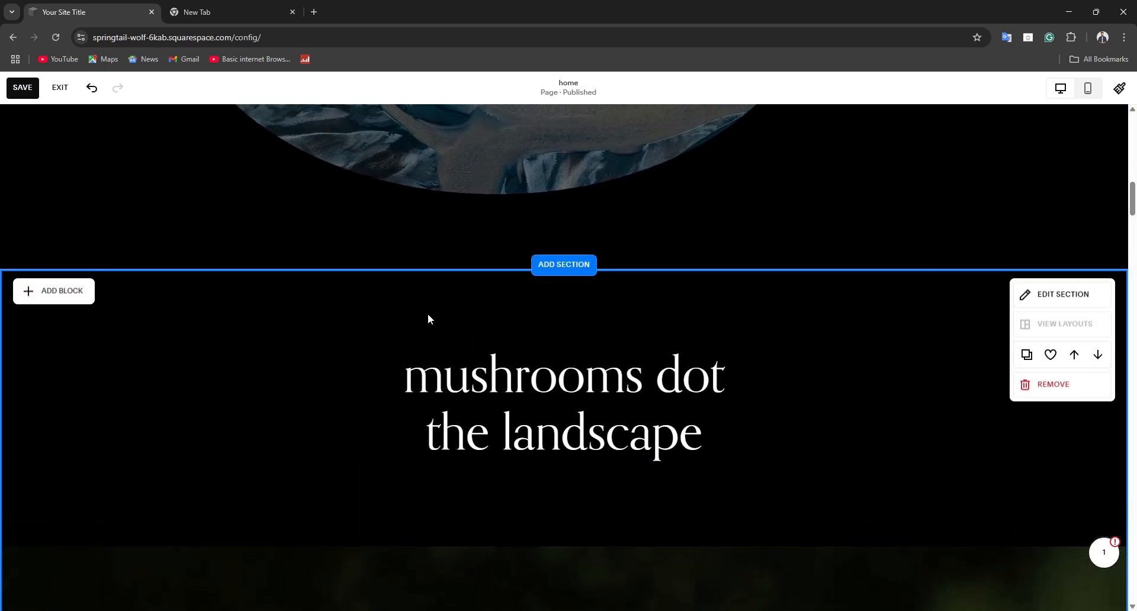
scroll(470, 322, up, 8)
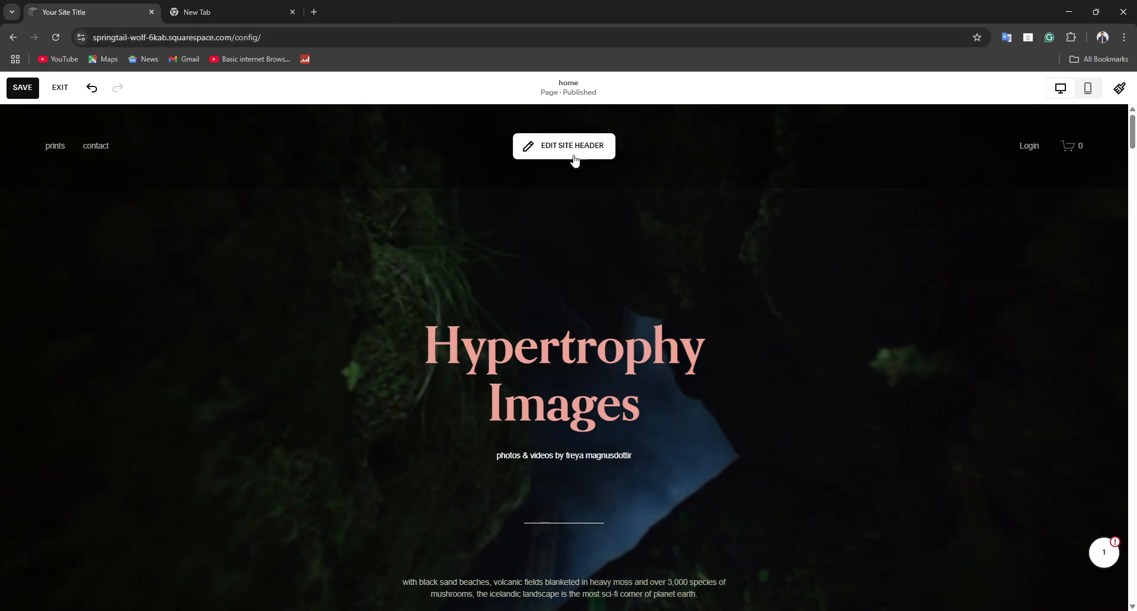
Set the custom height of the "Hypertrophy Images" section to 11.
mouse_move(830, 289)
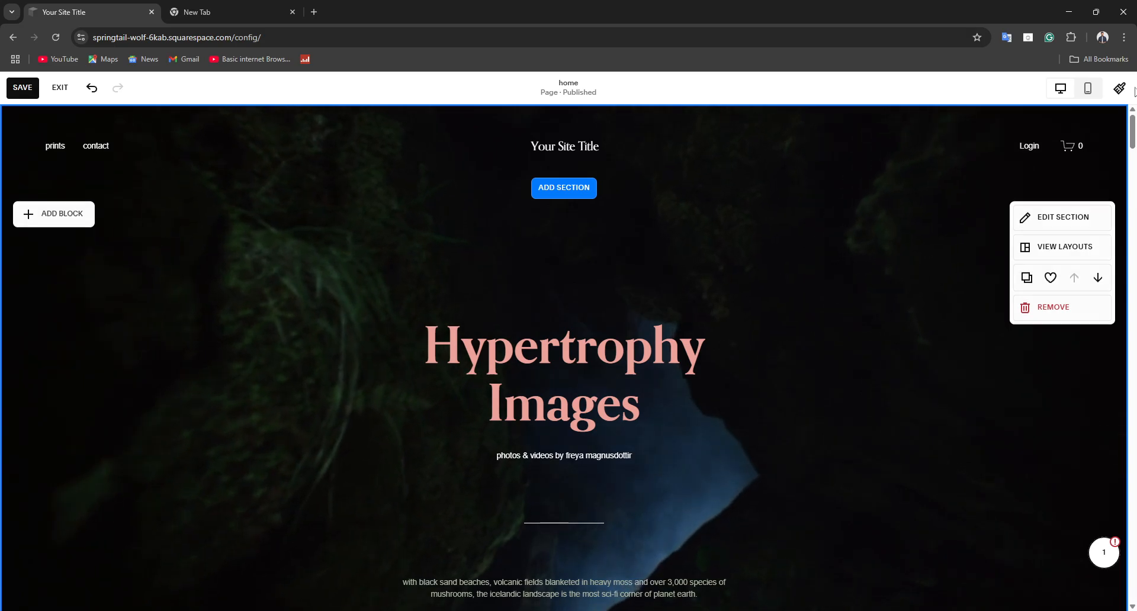
click(1029, 217)
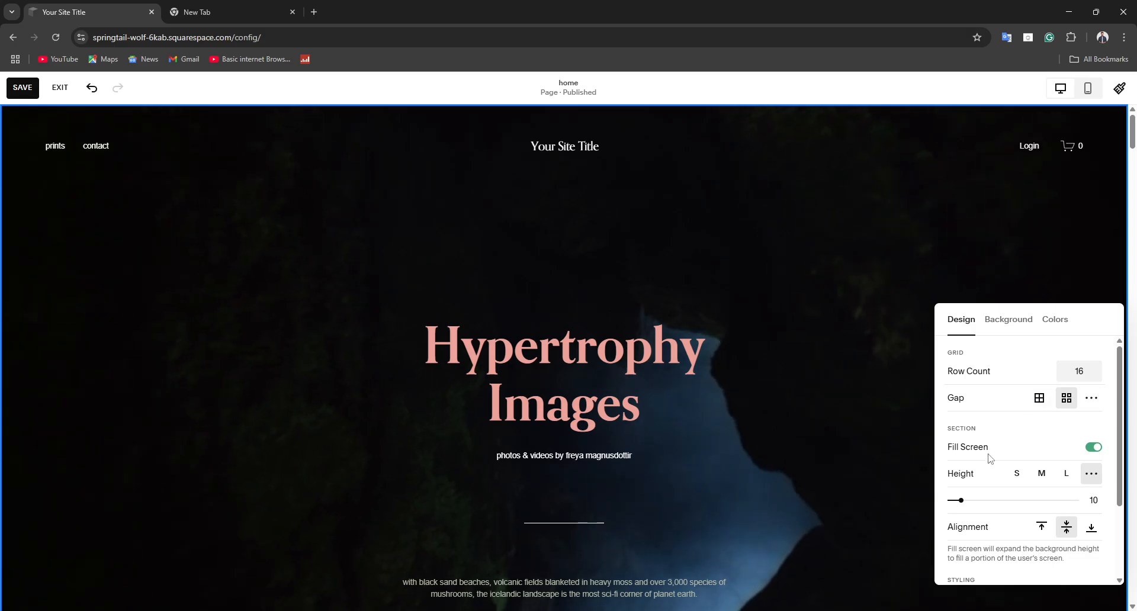
drag(961, 501, 968, 499)
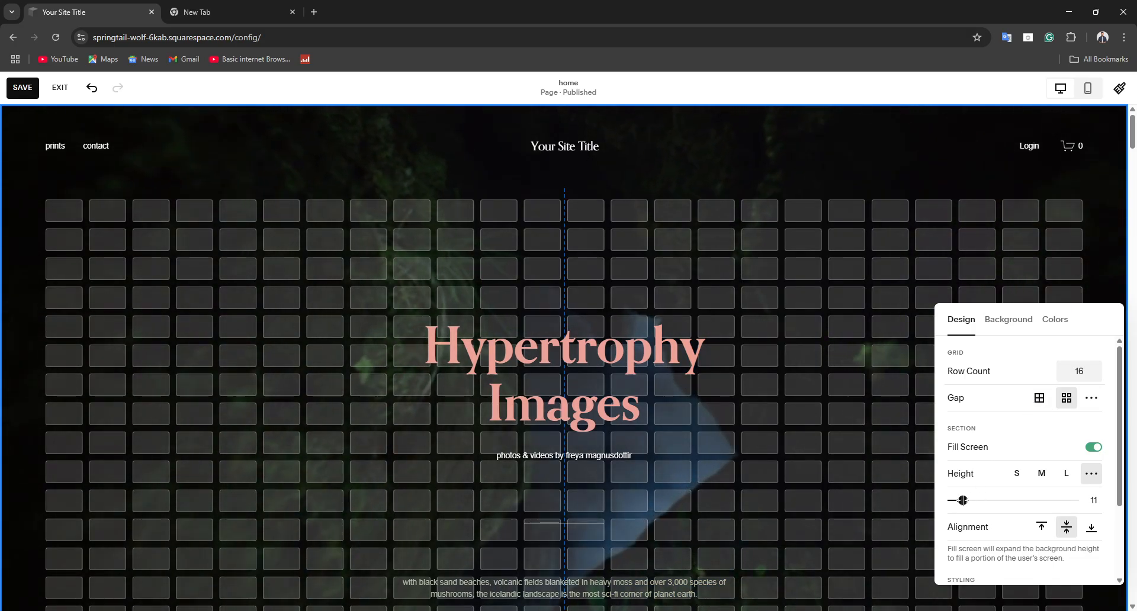
click(760, 212)
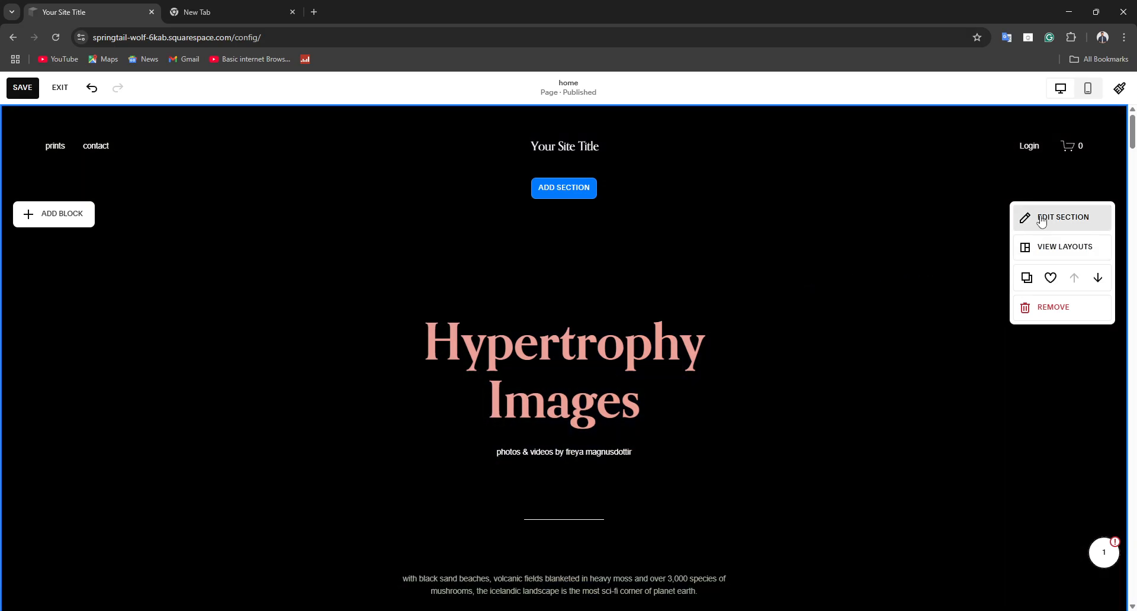
Try a custom height of 100 for the "Hypertrophy Images" section.
click(1041, 219)
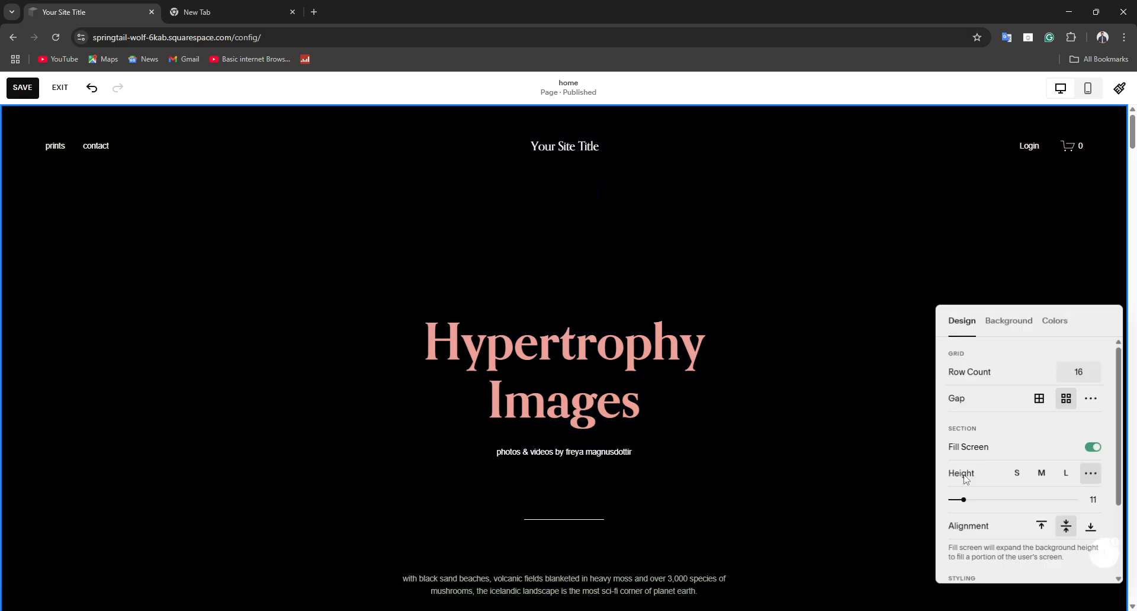
drag(972, 500, 837, 505)
drag(973, 499, 1077, 500)
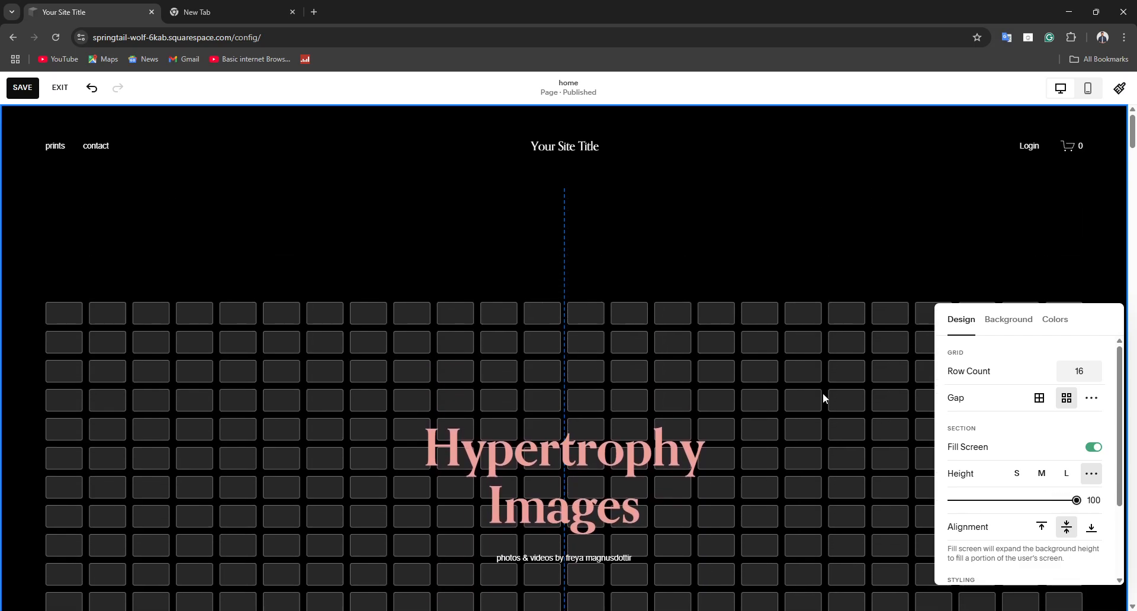
click(644, 276)
Move the "Hypertrophy Images" text block higher in its section, centred horizontally.
scroll(647, 309, down, 5)
drag(578, 276, 565, 202)
scroll(564, 204, up, 3)
click(561, 287)
drag(562, 287, 633, 249)
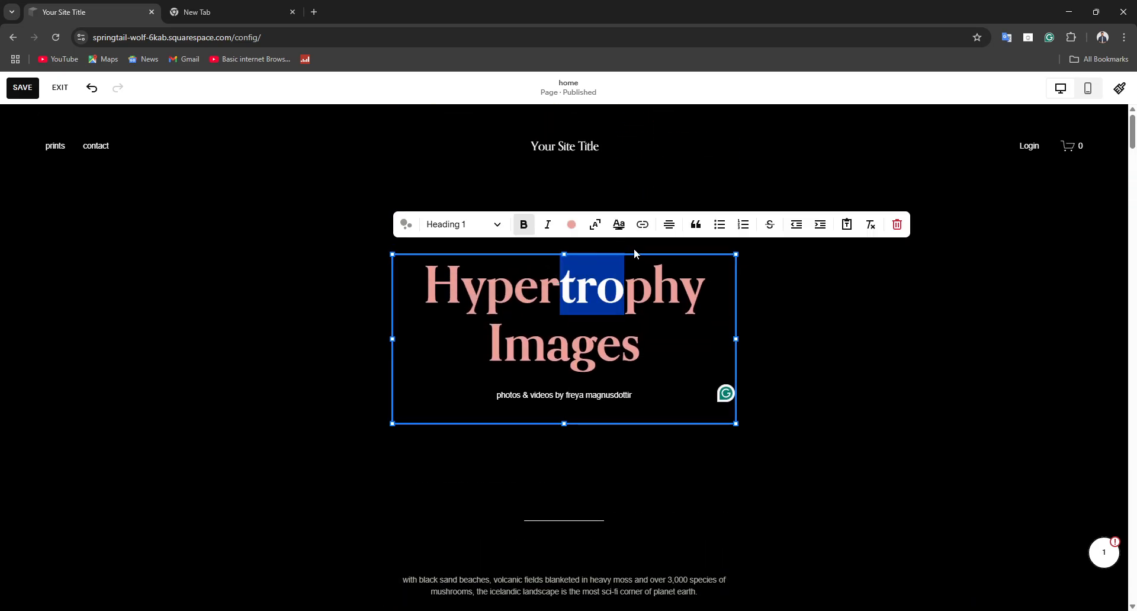
click(851, 339)
click(447, 331)
drag(448, 332, 577, 300)
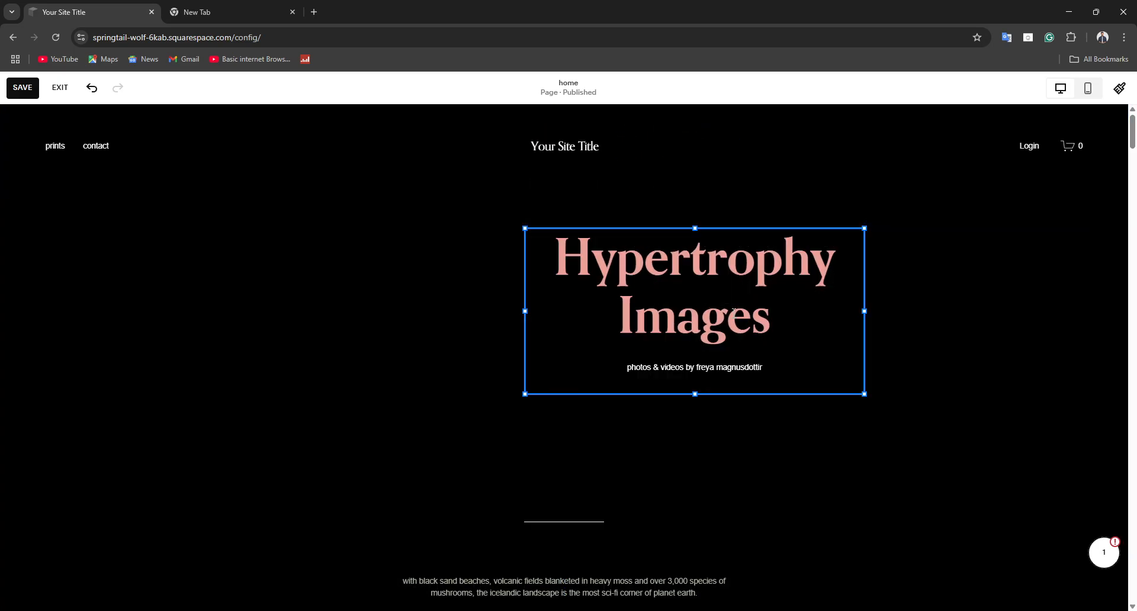
drag(661, 266, 531, 274)
click(299, 226)
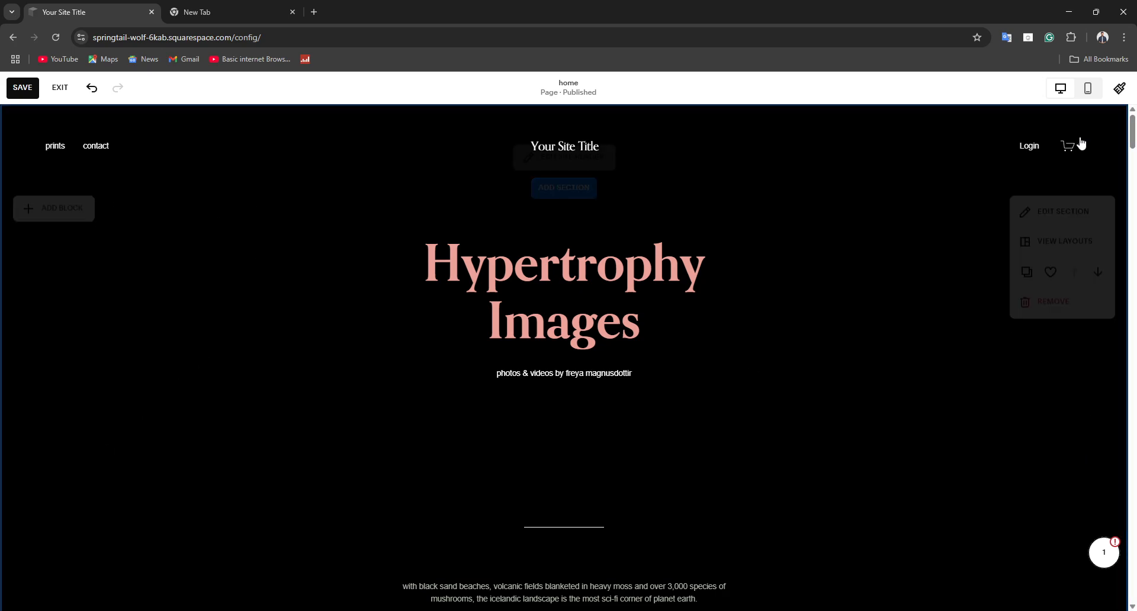
Check the home page in the mobile layout, and save the page changes in desktop view.
click(1092, 99)
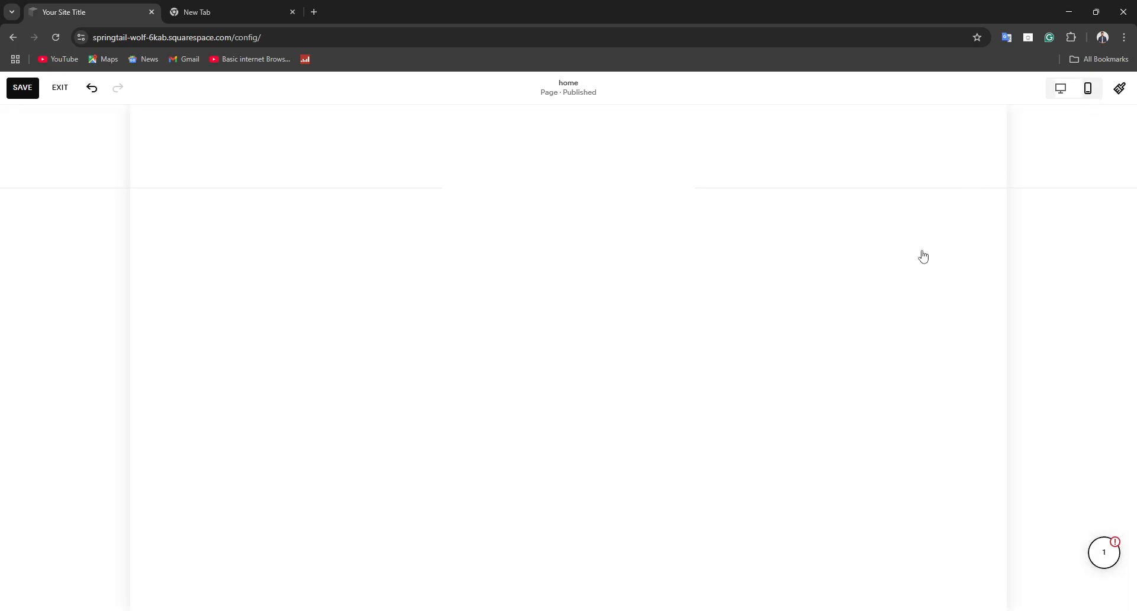
scroll(484, 325, down, 10)
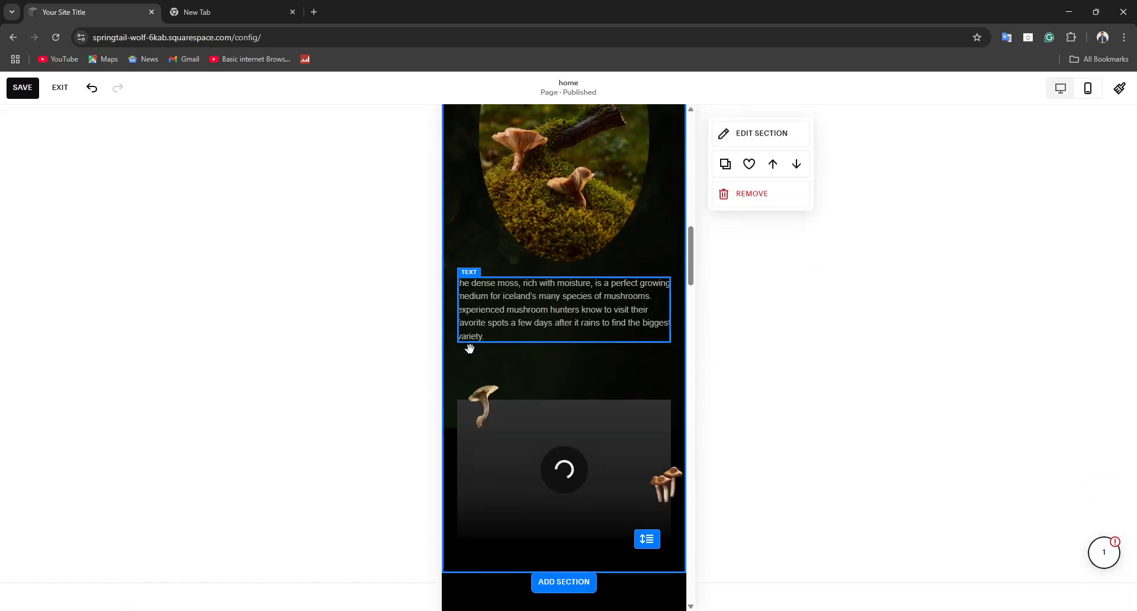
scroll(470, 349, down, 15)
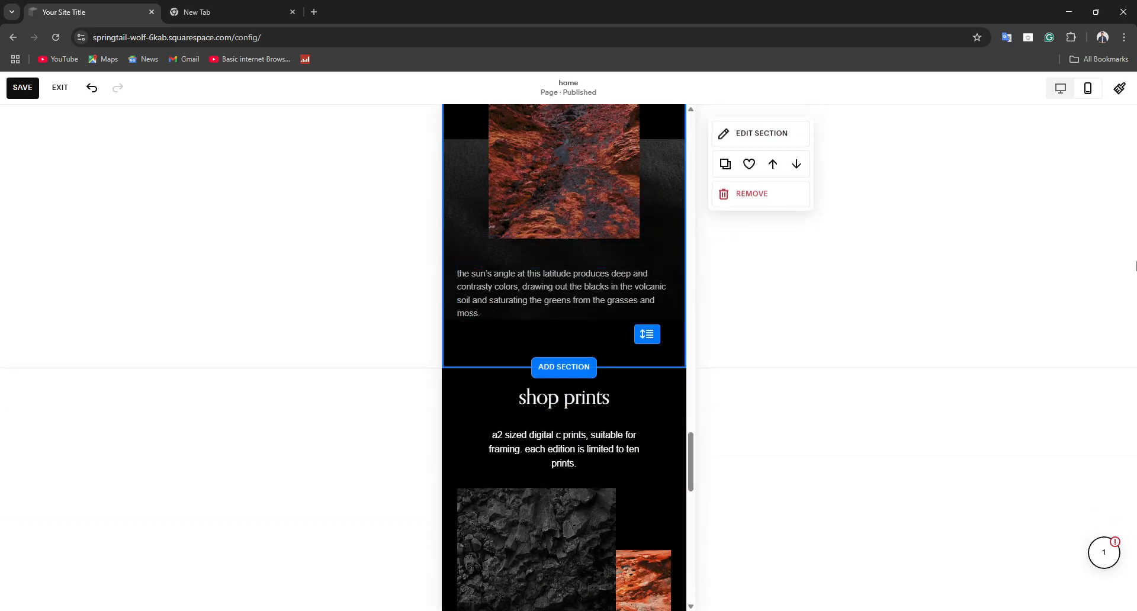
click(1066, 95)
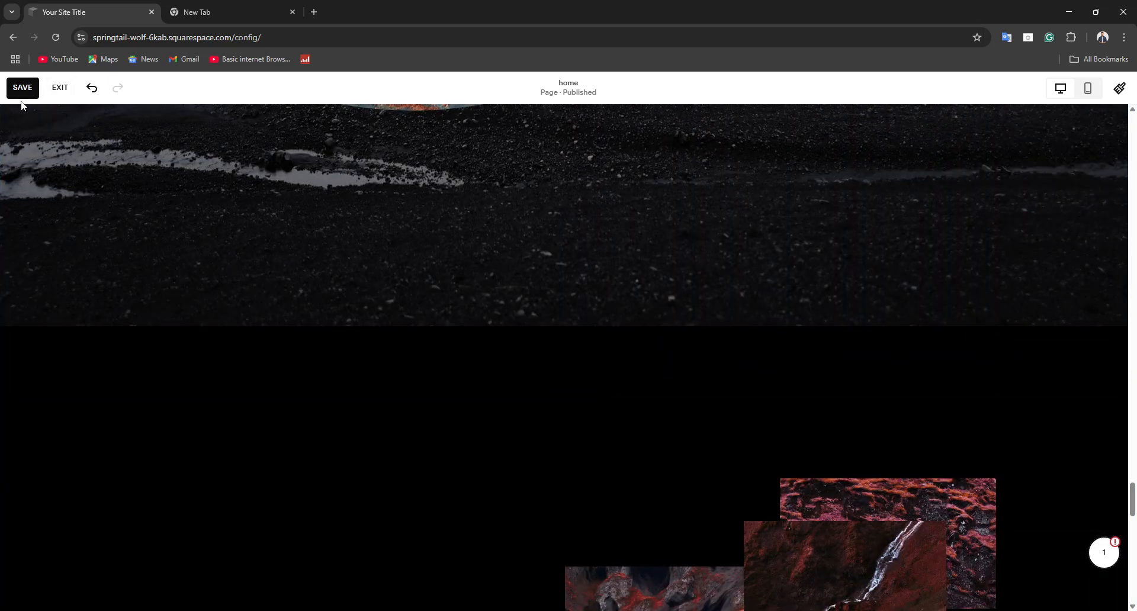
drag(1132, 486, 1132, 118)
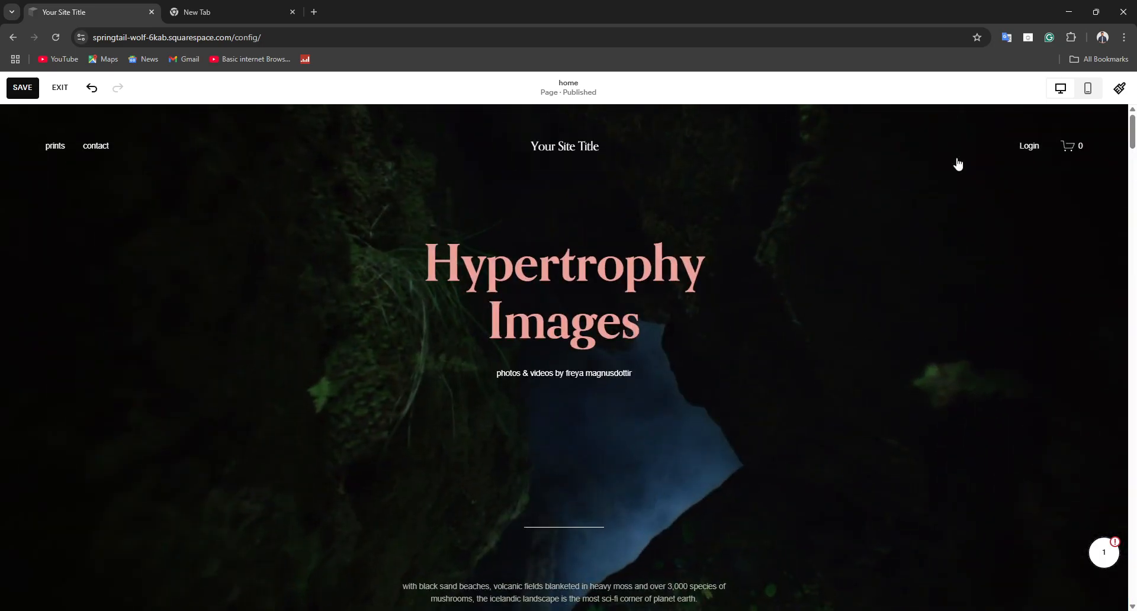
click(23, 89)
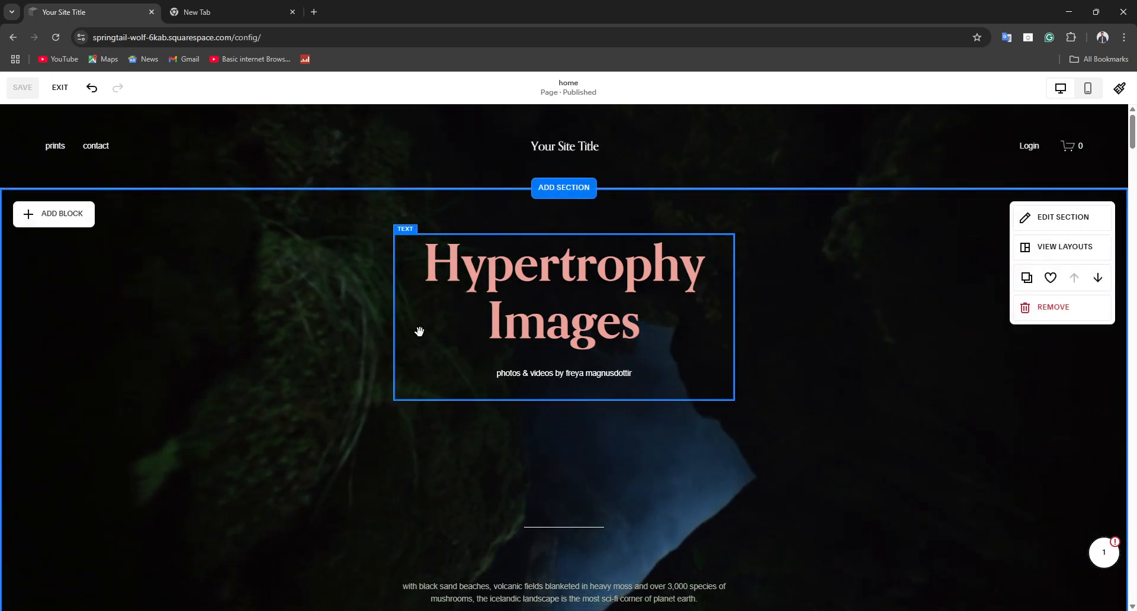
Apply the first Professional theme, with the black-and-white palette and outlined button, to the site styles and save.
scroll(510, 318, down, 2)
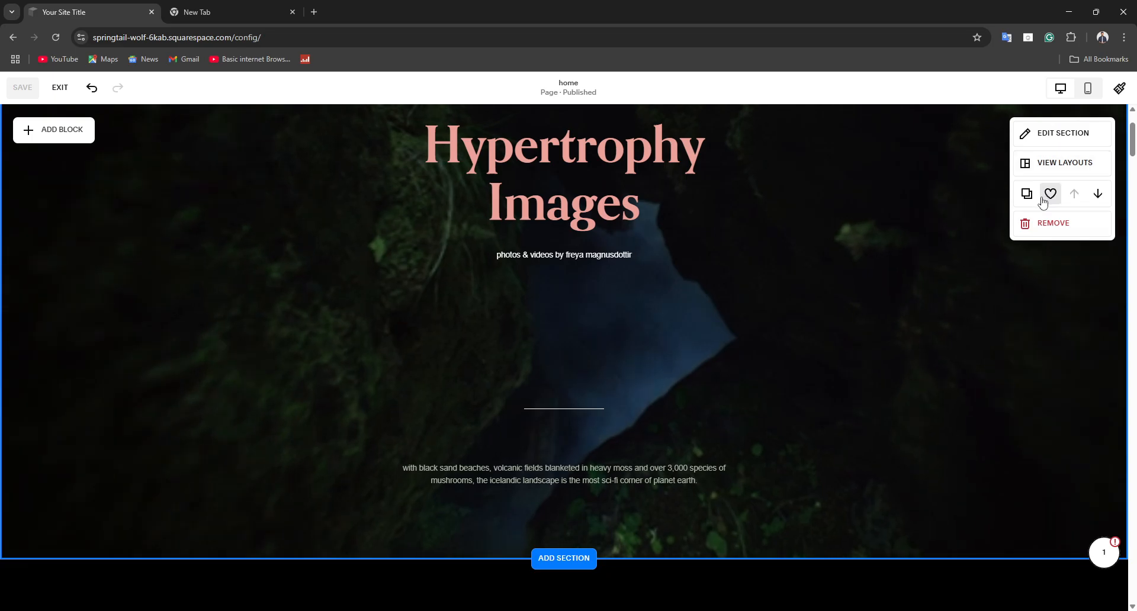
click(1120, 90)
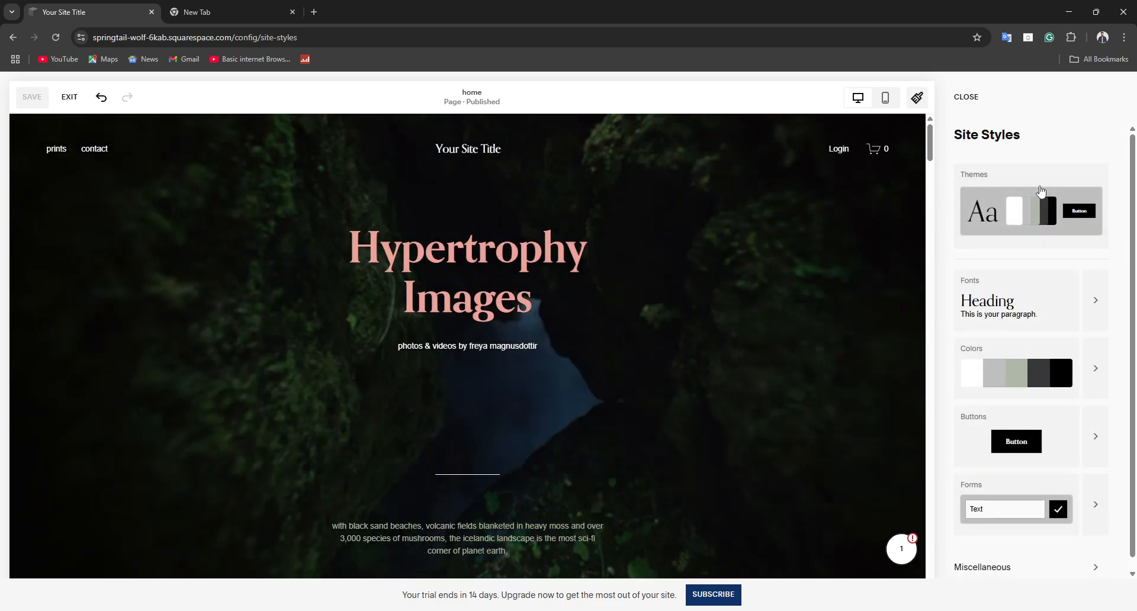
click(1041, 191)
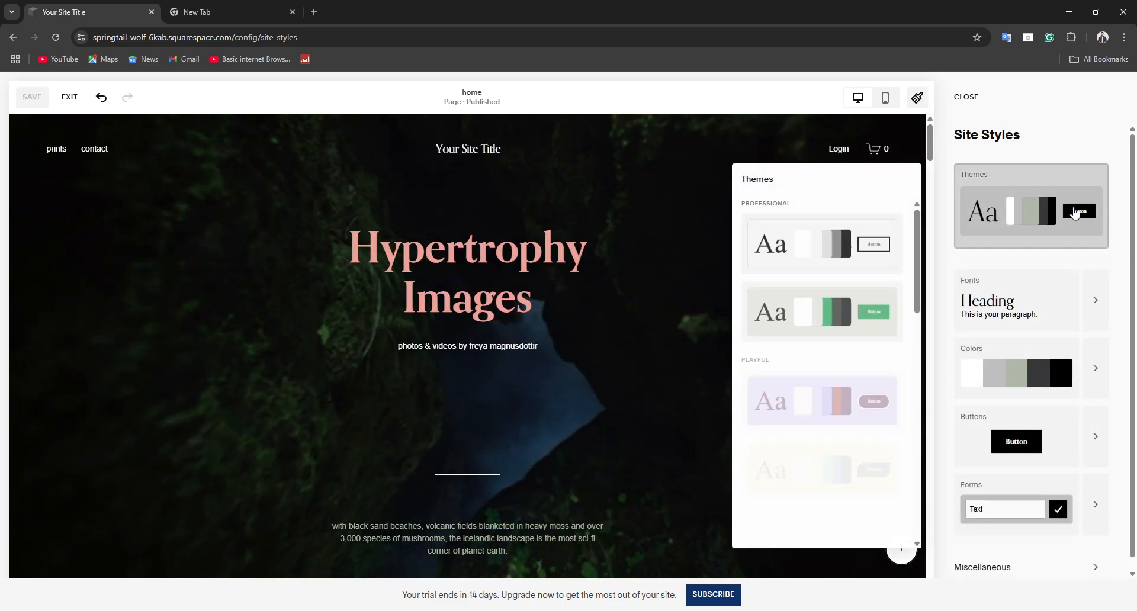
click(882, 240)
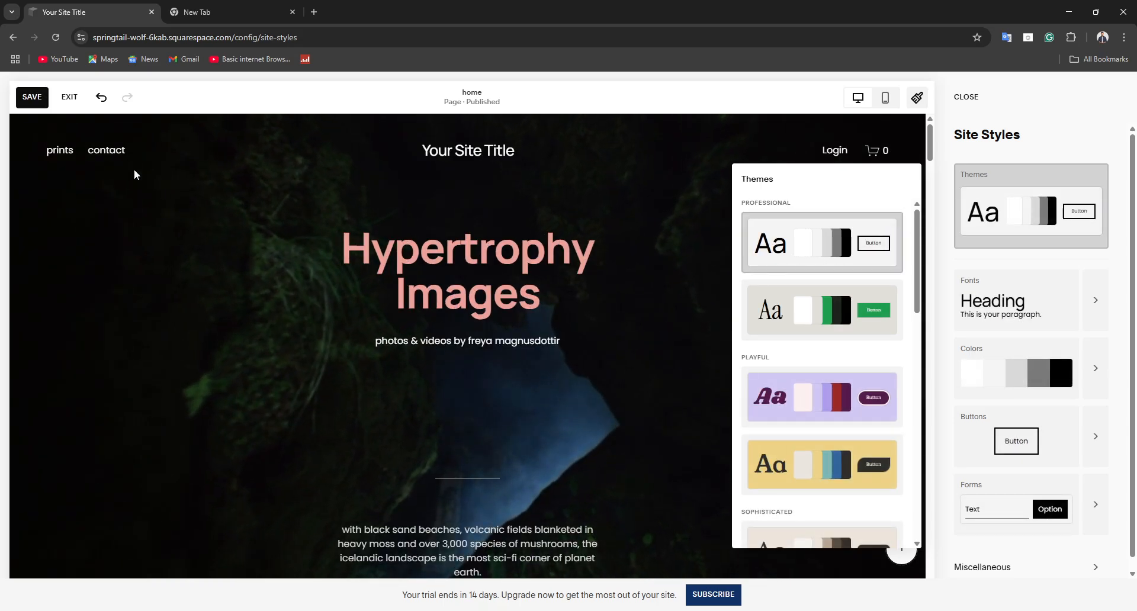
click(31, 97)
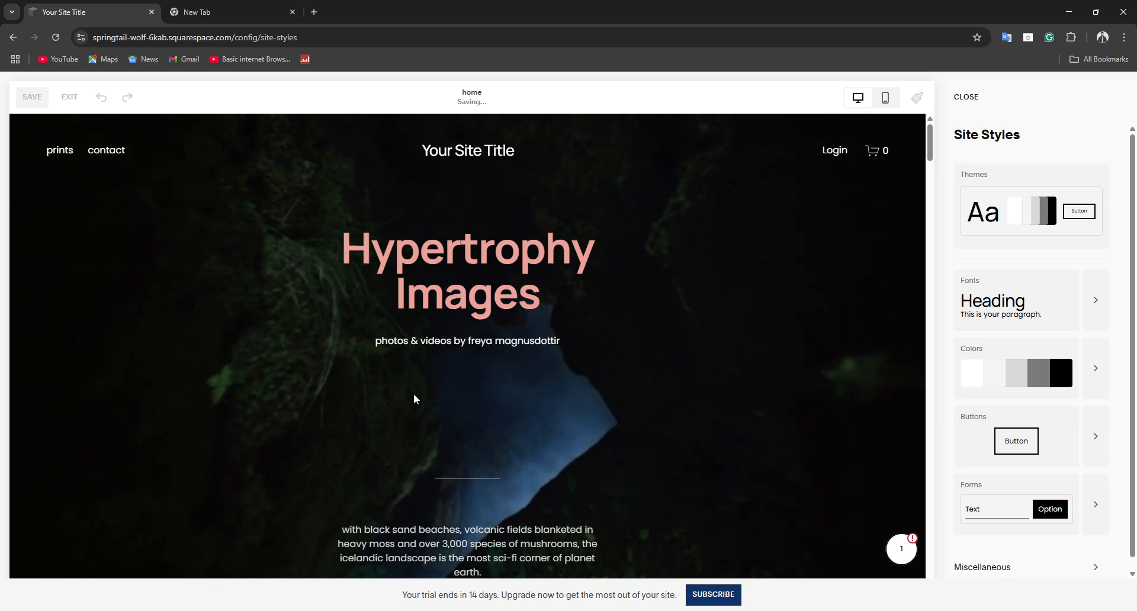
click(178, 14)
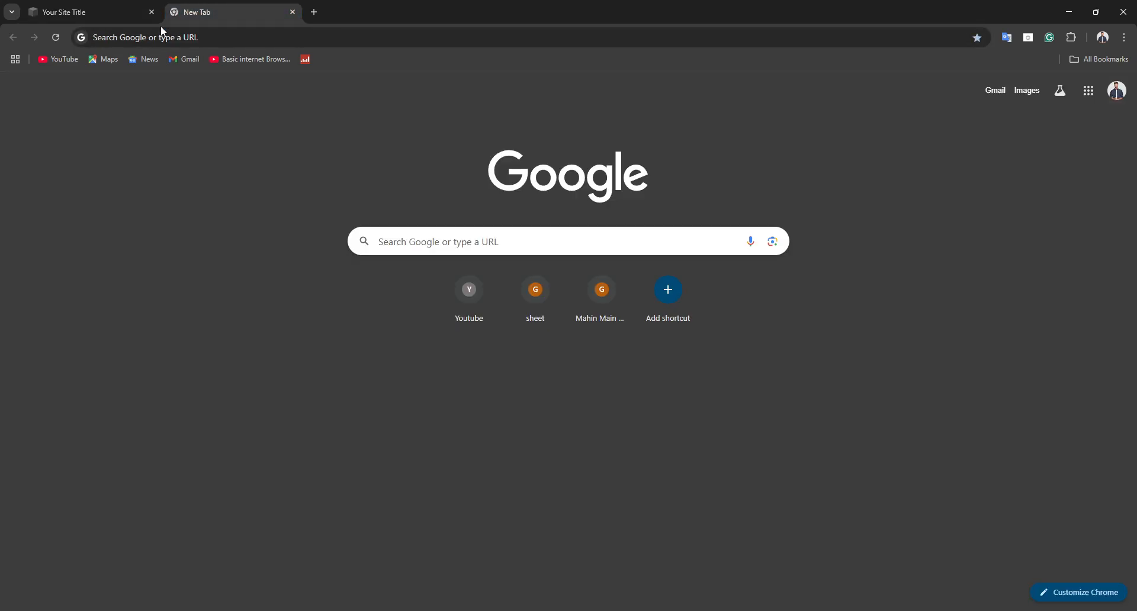
right_click(130, 41)
click(111, 21)
right_click(110, 33)
right_click(20, 181)
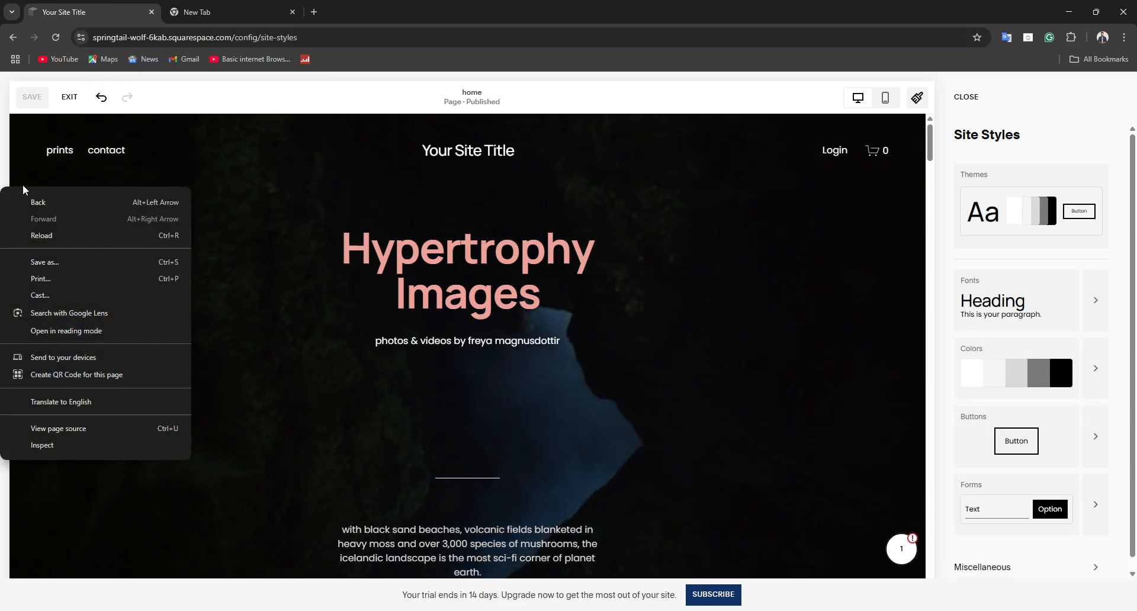
right_click(286, 165)
right_click(305, 59)
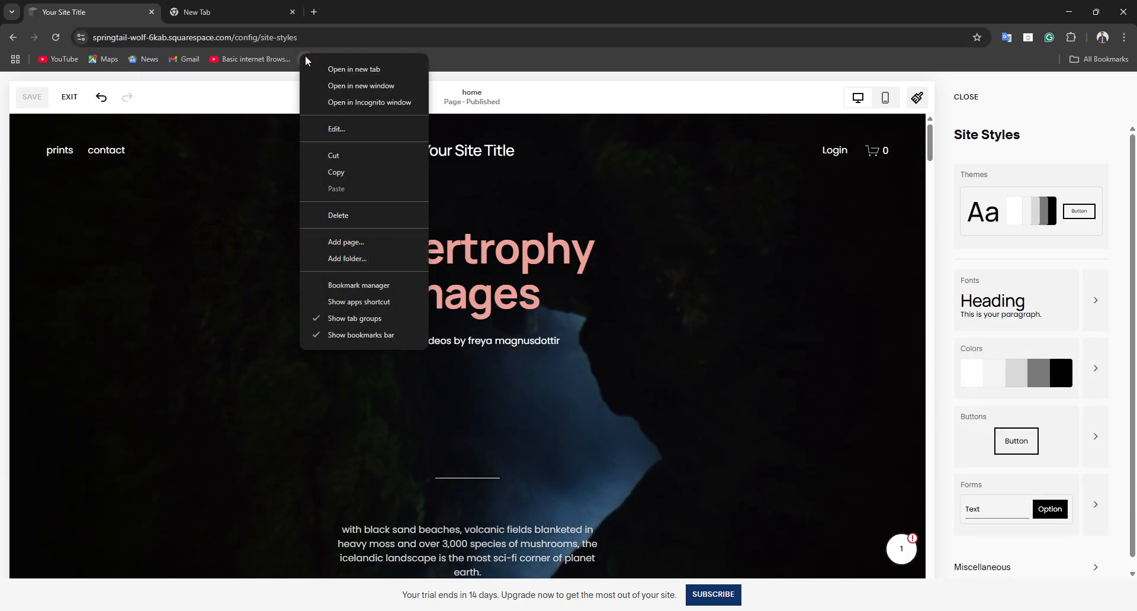
right_click(439, 64)
right_click(305, 60)
right_click(277, 69)
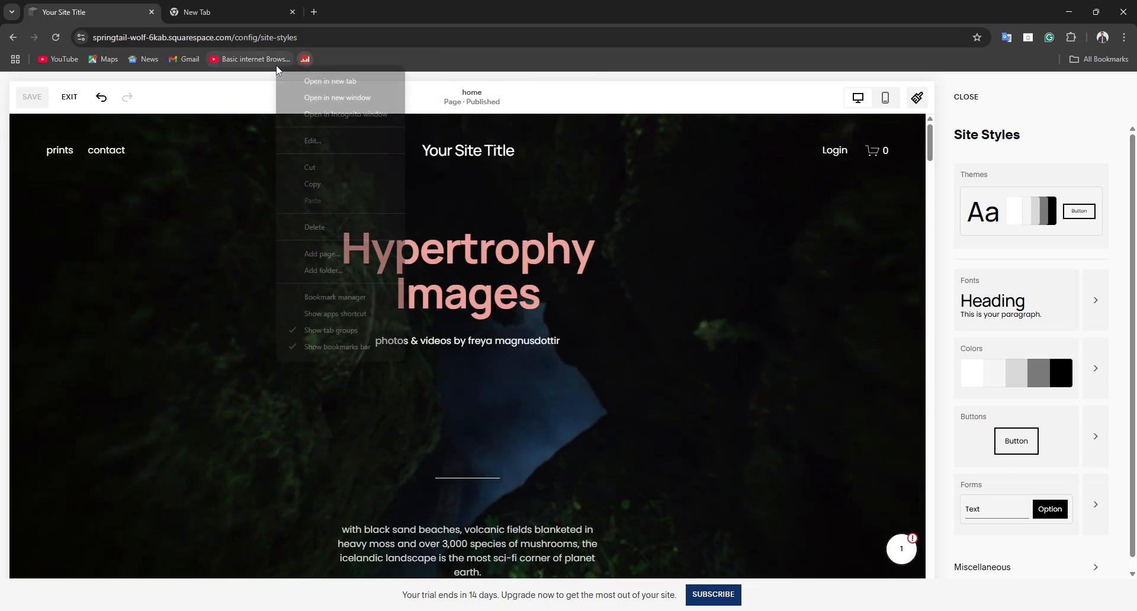
right_click(251, 61)
right_click(177, 60)
right_click(141, 62)
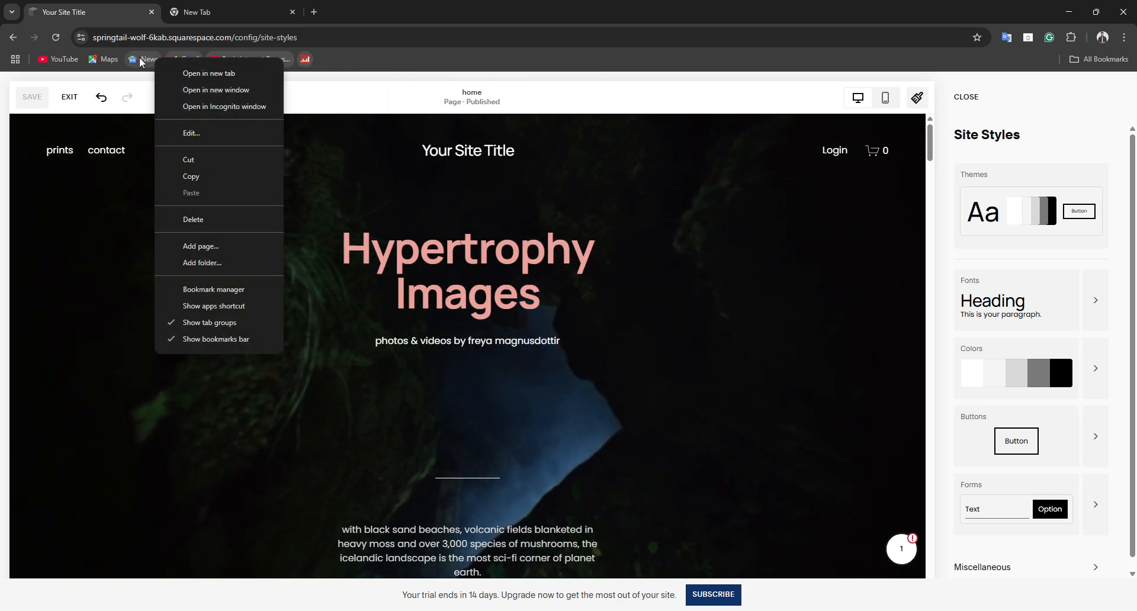
right_click(110, 62)
right_click(59, 63)
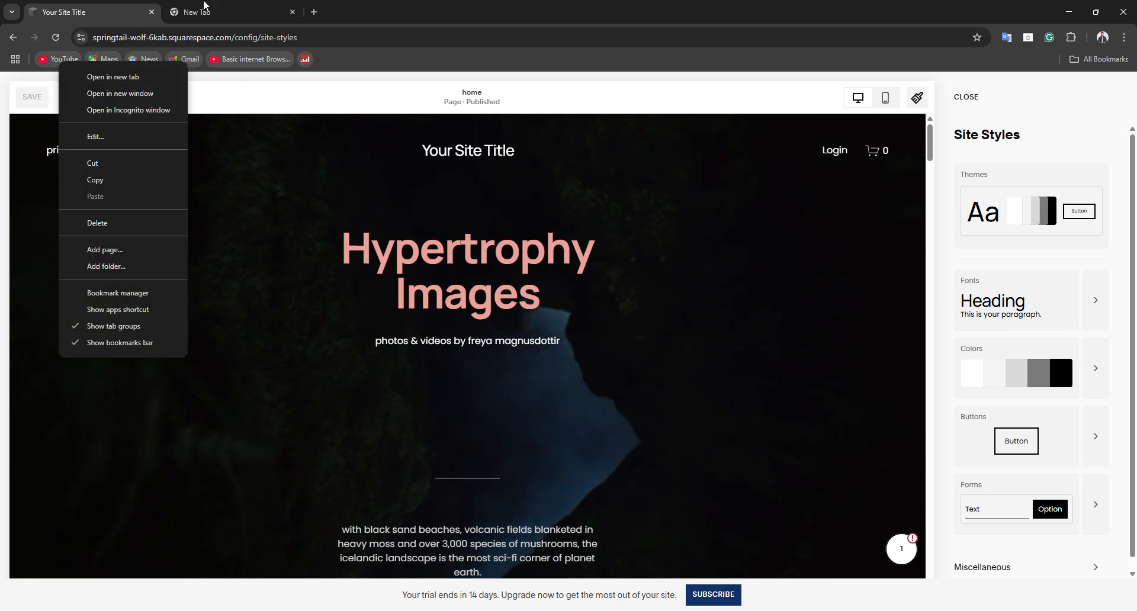
right_click(204, 4)
click(206, 5)
click(83, 6)
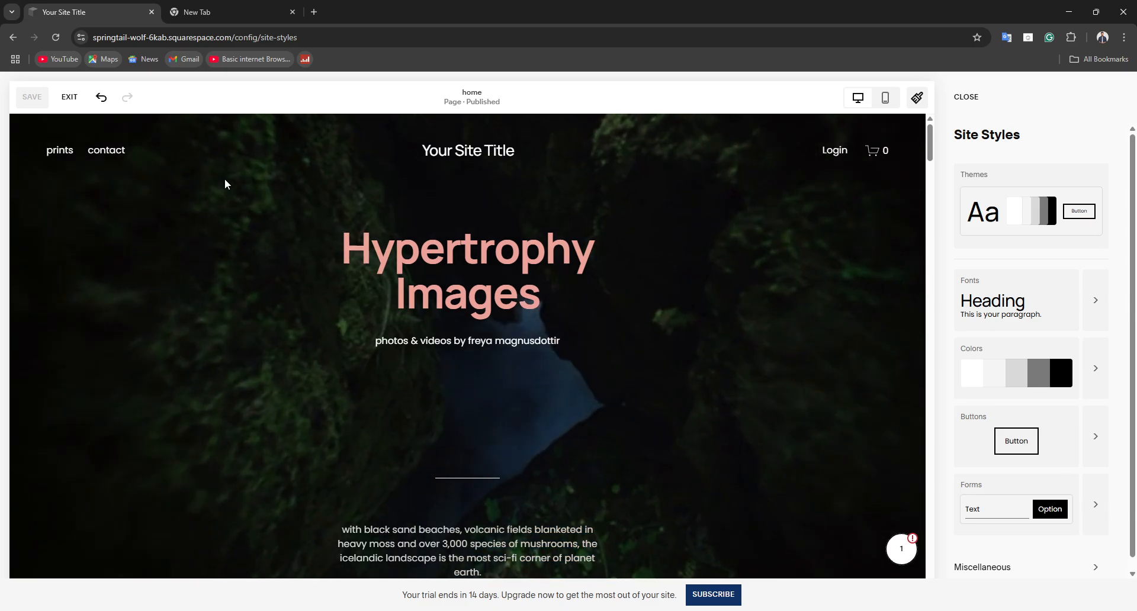
scroll(637, 259, down, 8)
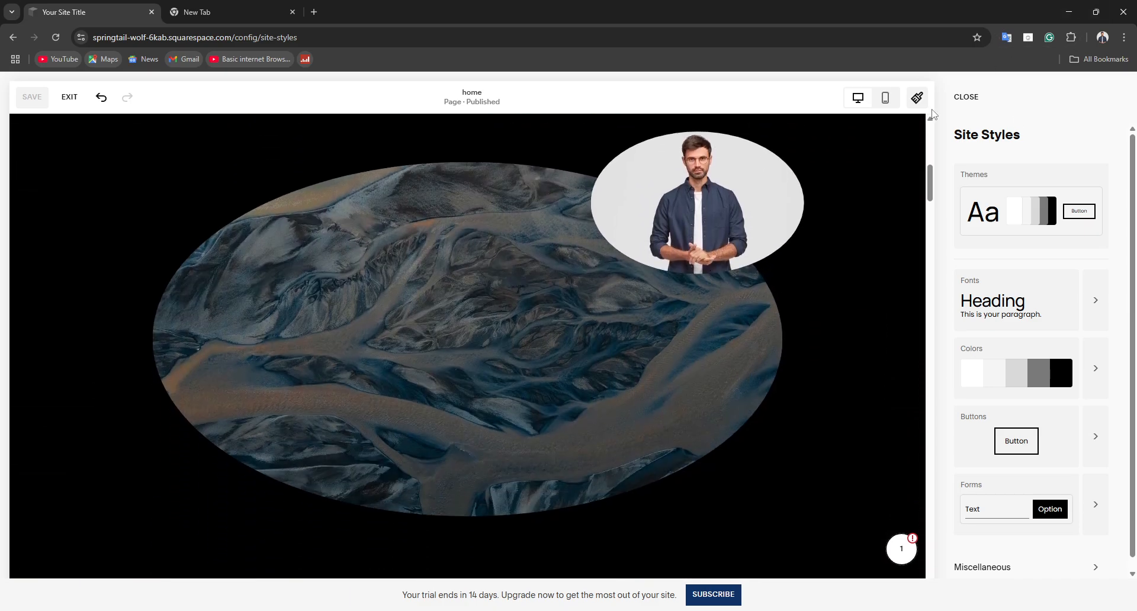
scroll(574, 375, up, 2)
scroll(574, 375, up, 3)
right_click(475, 322)
click(391, 219)
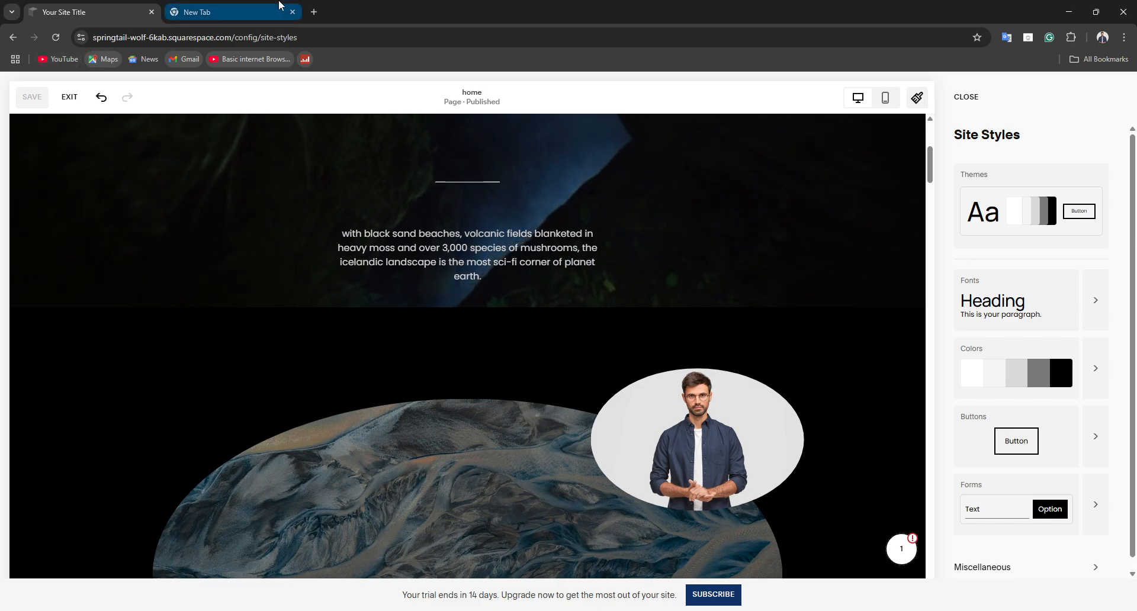
scroll(376, 122, up, 5)
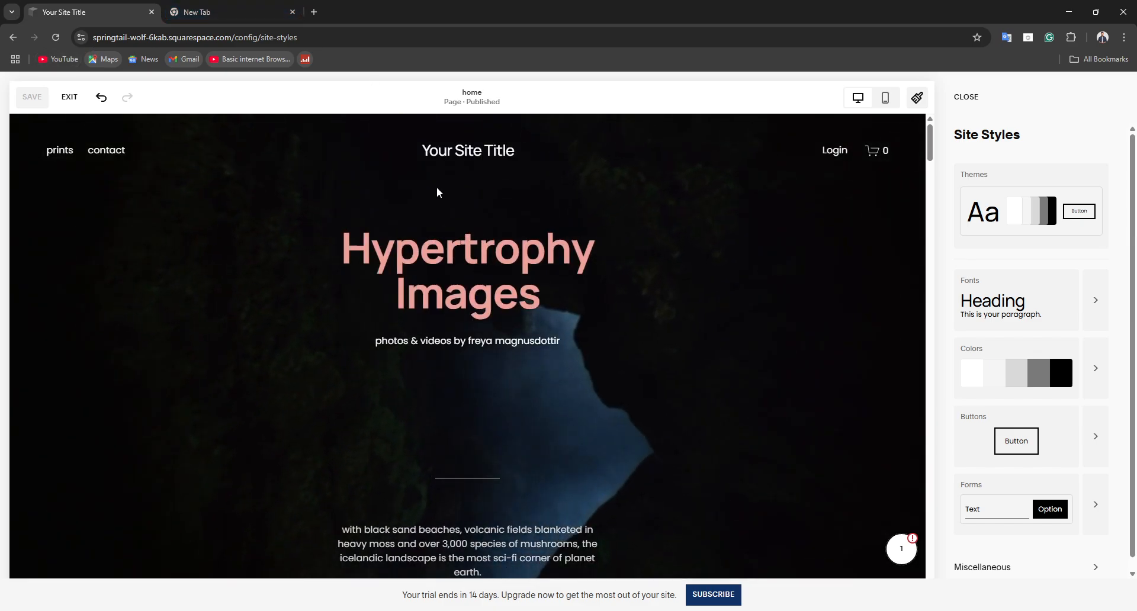